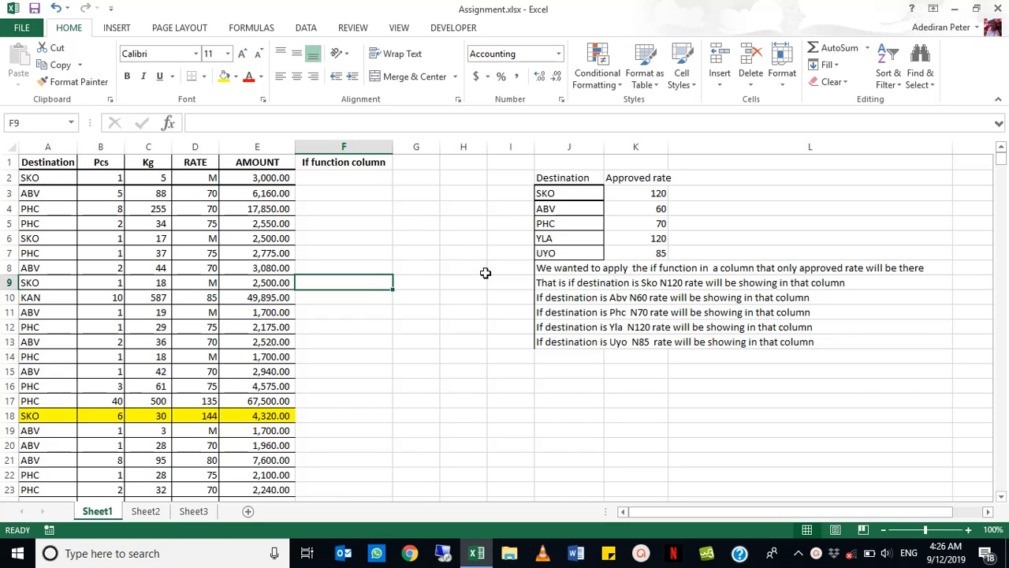
pyautogui.click(382, 206)
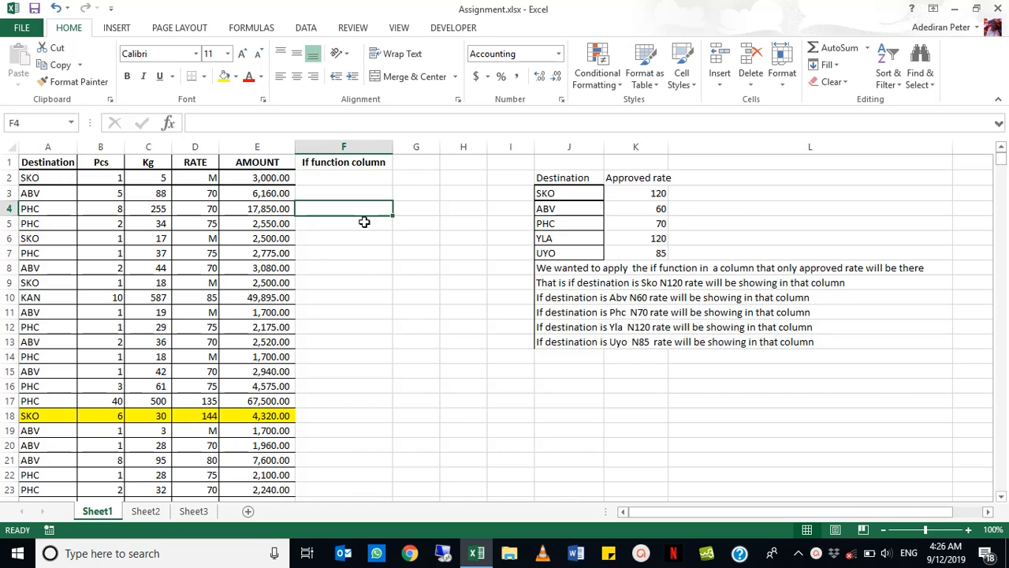
pyautogui.click(346, 190)
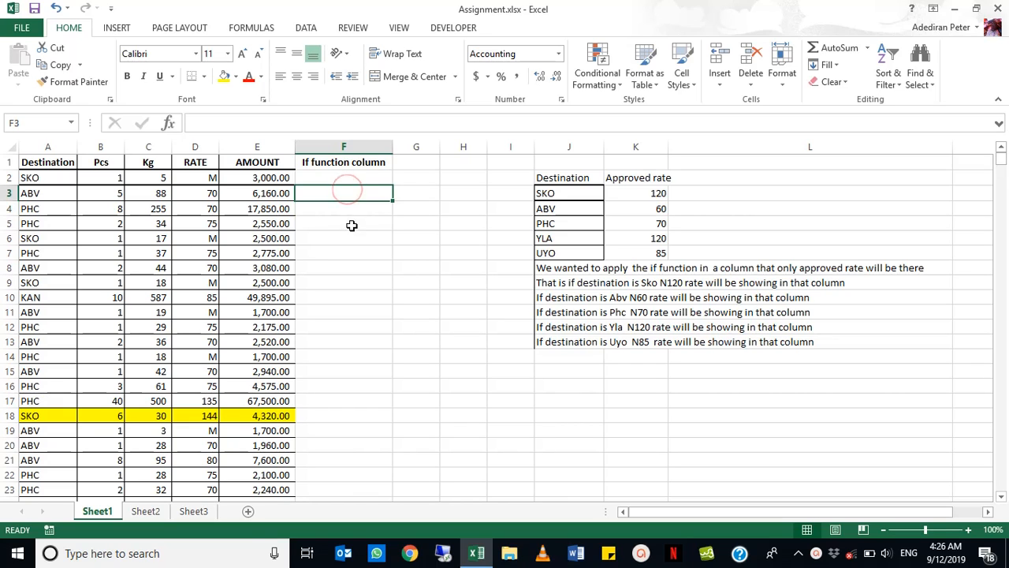
pyautogui.click(352, 225)
pyautogui.click(350, 195)
pyautogui.click(368, 268)
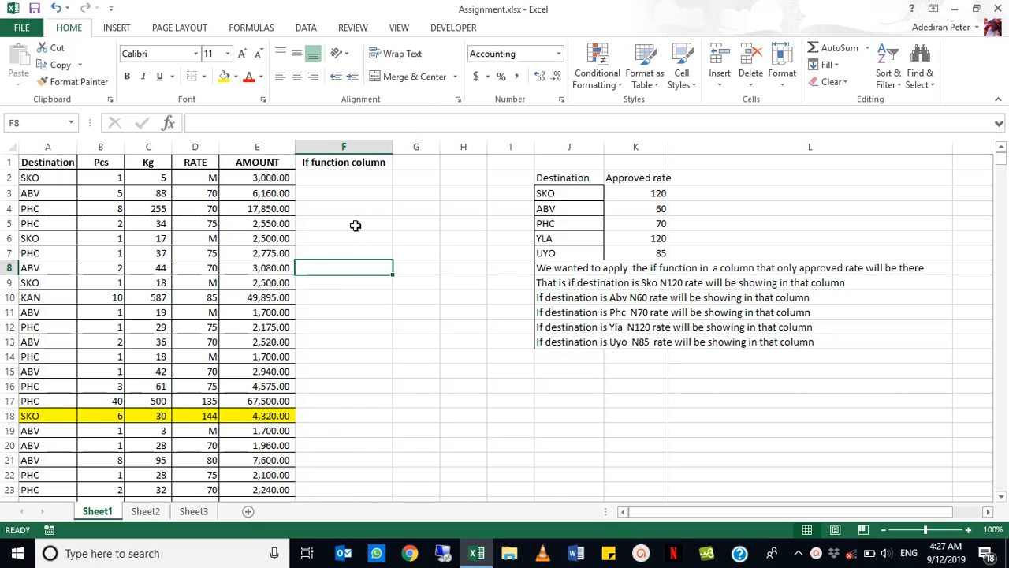
pyautogui.click(339, 198)
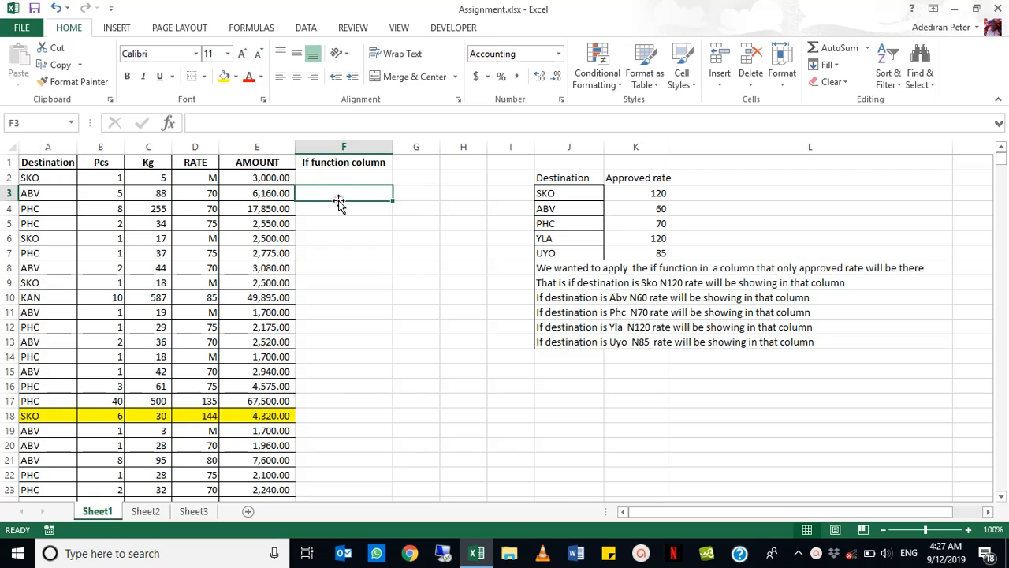
pyautogui.click(338, 175)
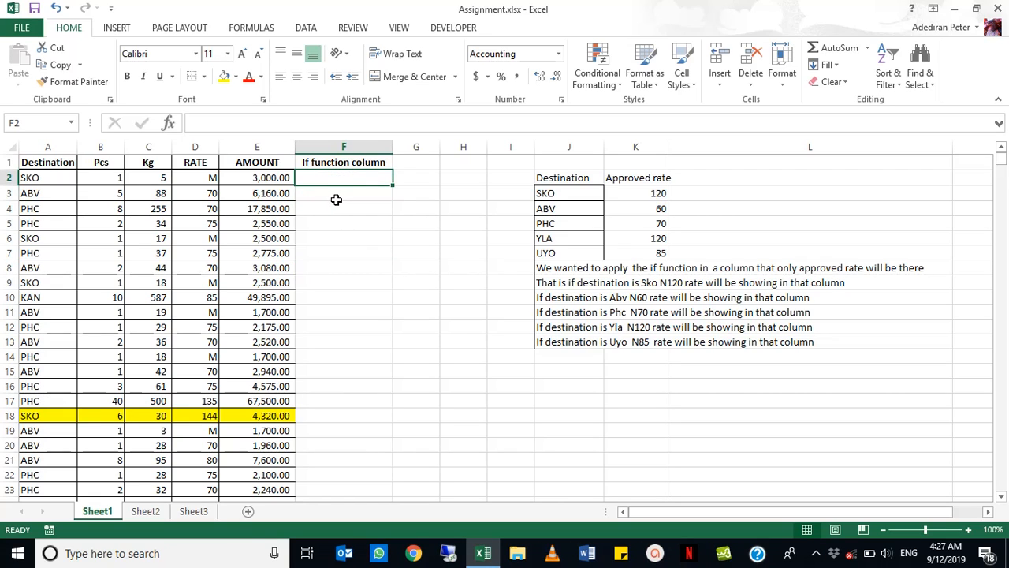
# Replace the yellow highlight across the whole of row 18 with a white fill
pyautogui.click(8, 416)
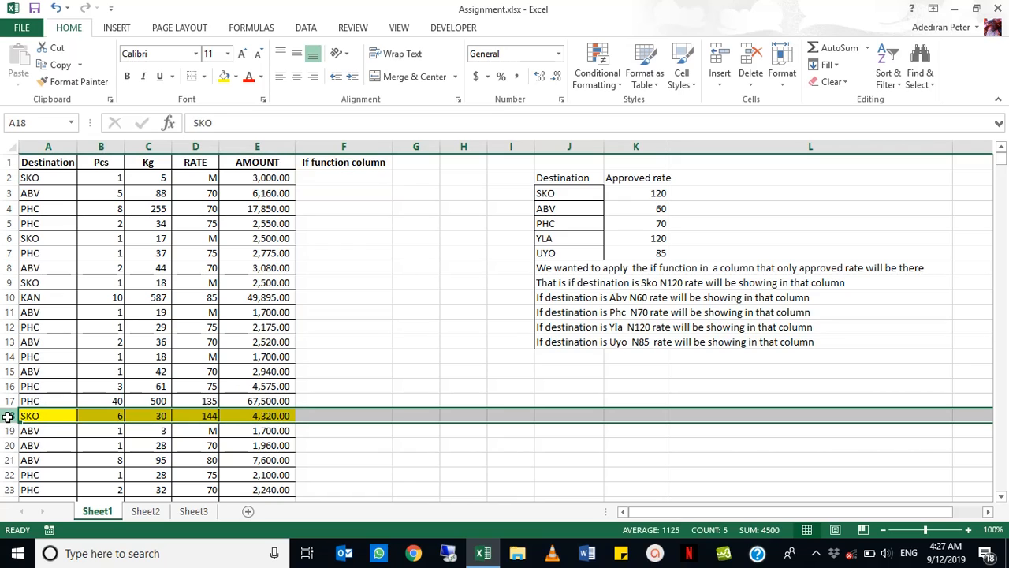
pyautogui.click(235, 81)
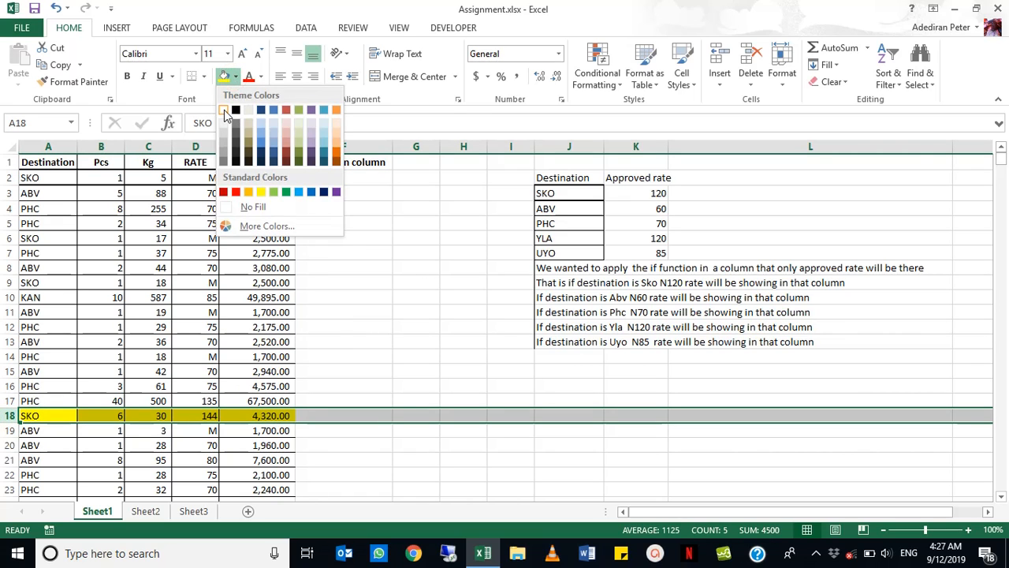
pyautogui.click(224, 115)
pyautogui.click(230, 311)
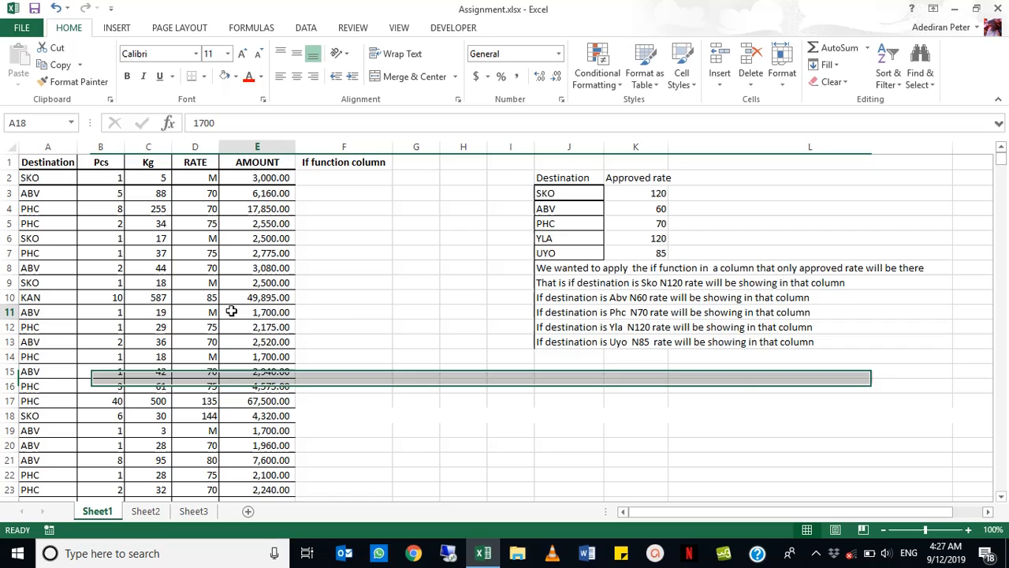
pyautogui.click(358, 314)
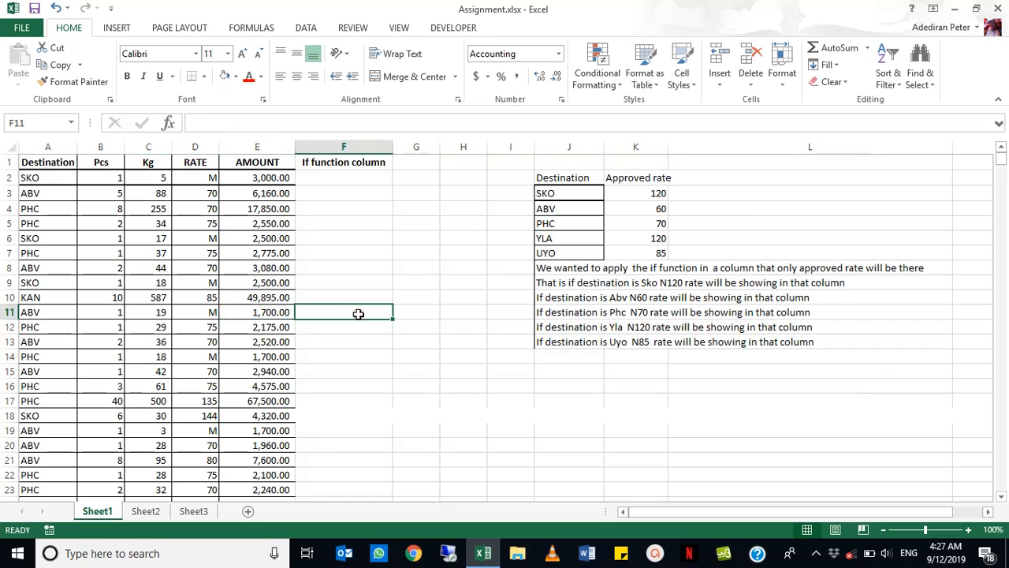
# Enter the text IF in cell G4
pyautogui.click(403, 212)
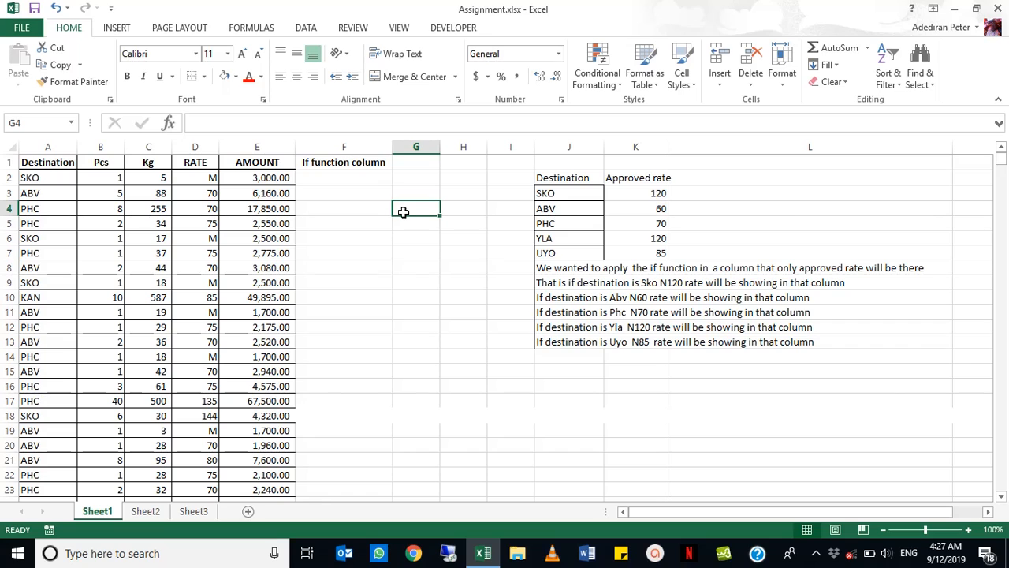
pyautogui.write('FI')
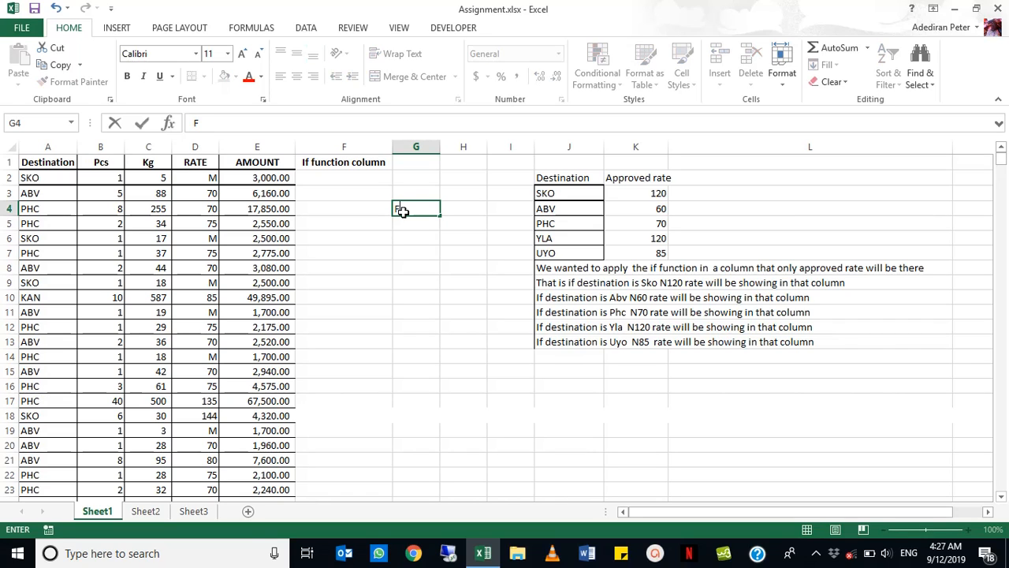
pyautogui.press('BackSpace')
pyautogui.press('BackSpace')
pyautogui.write('IF')
pyautogui.press('Return')
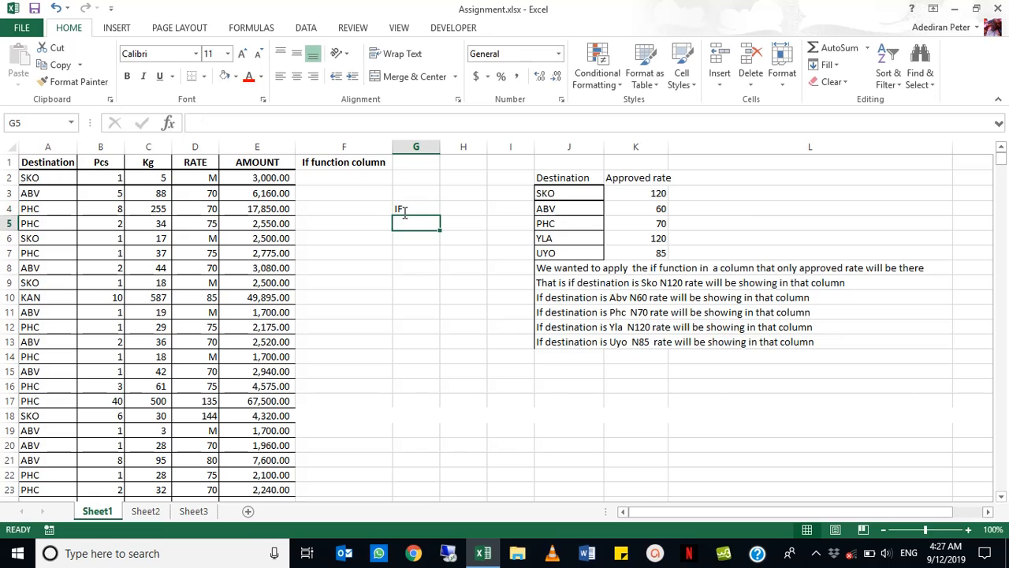
pyautogui.click(402, 209)
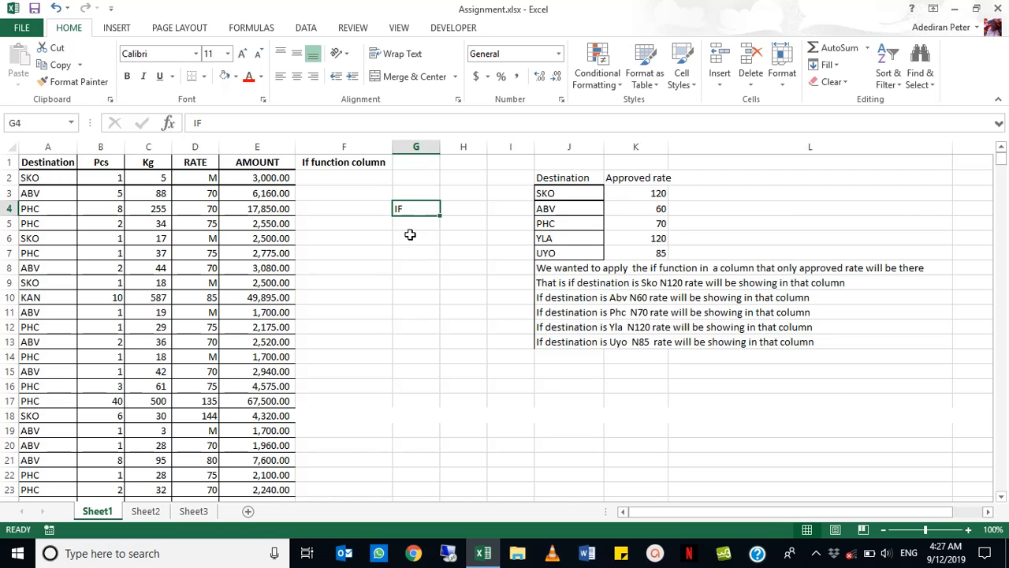
pyautogui.click(410, 237)
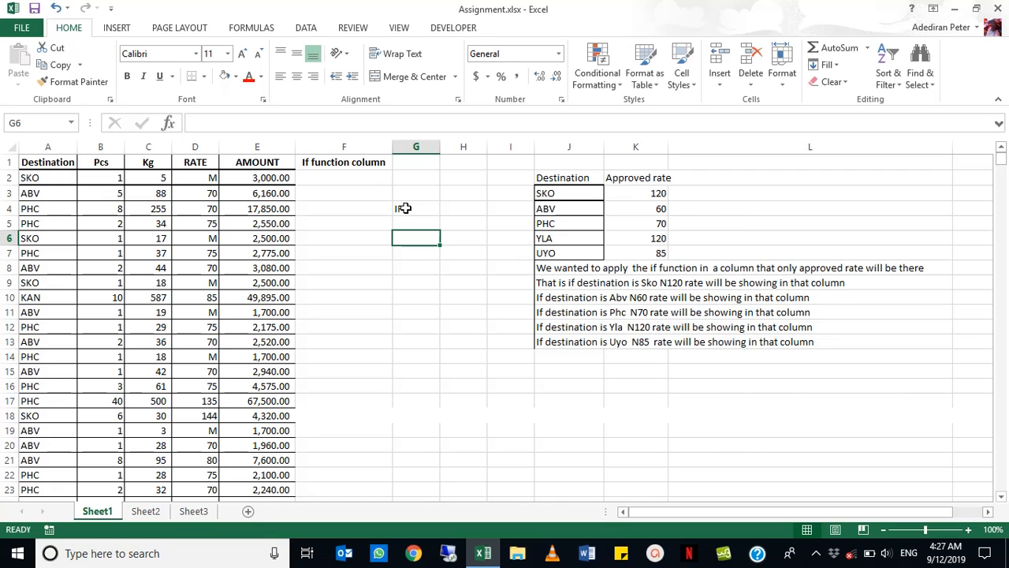
# Clear the IF text from cell G4
pyautogui.click(405, 208)
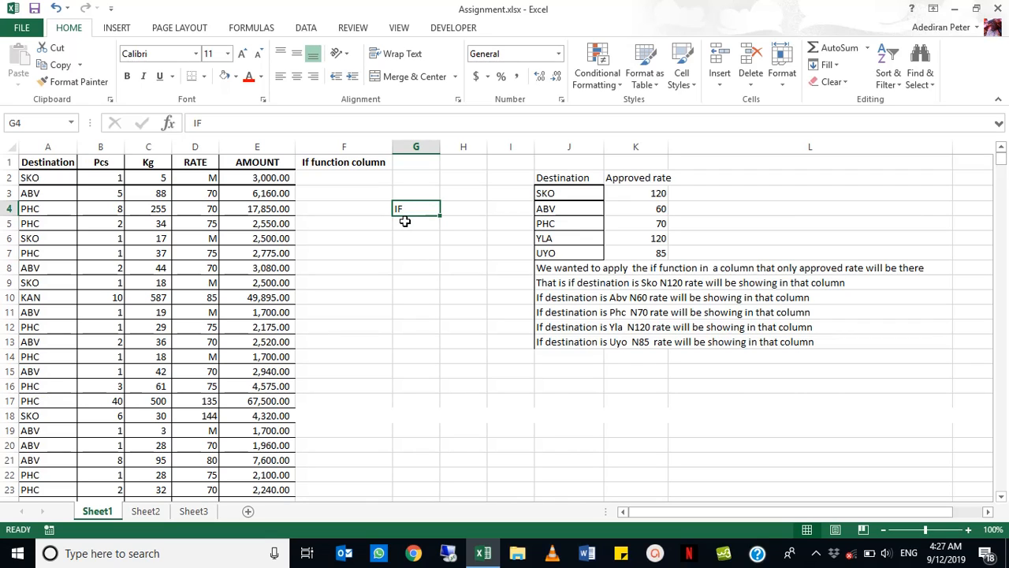
pyautogui.press('Delete')
pyautogui.click(405, 222)
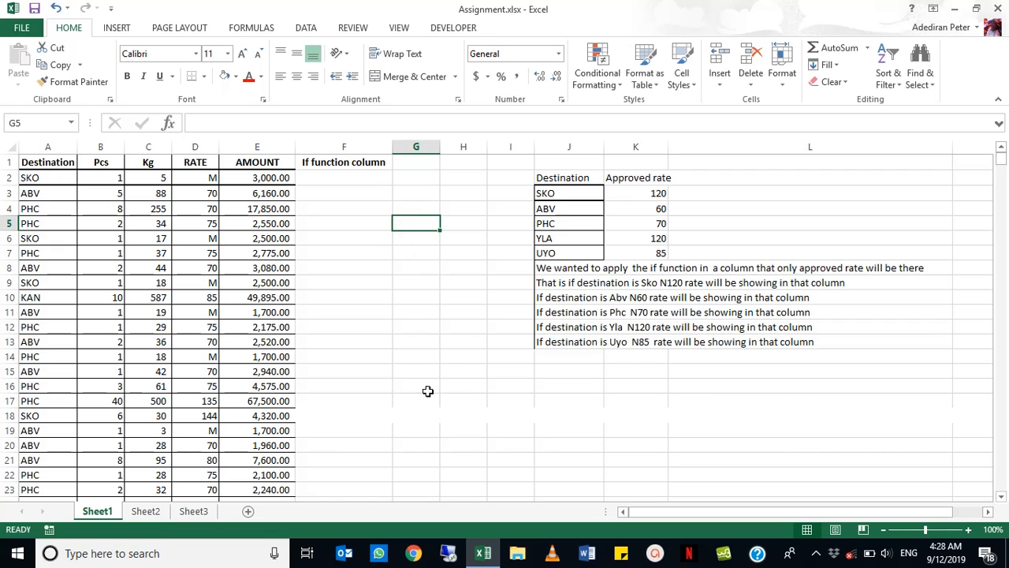
# List the comparison operators =, >, <, >= and <= one per cell in G9 through G13
pyautogui.click(413, 279)
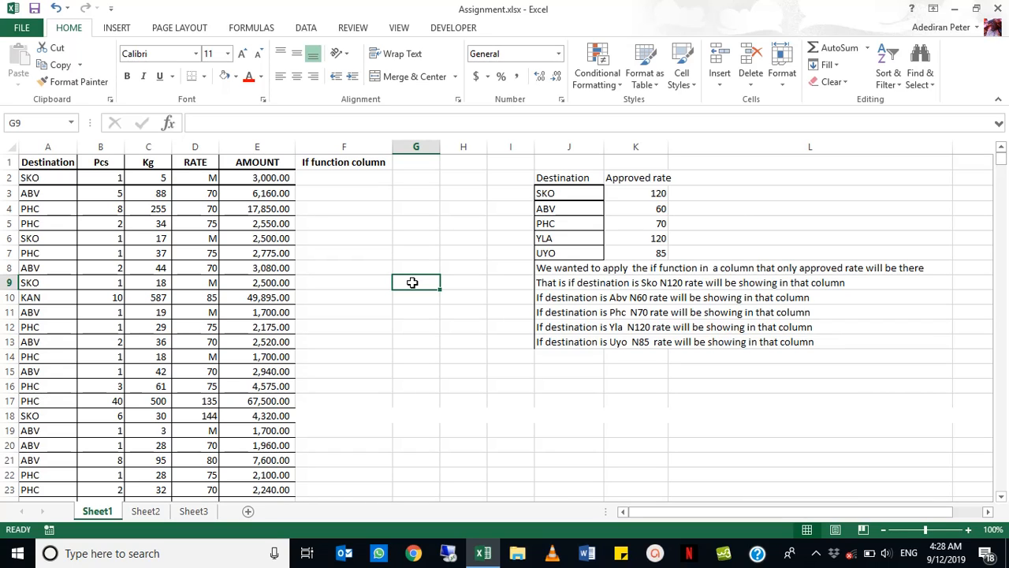
pyautogui.write('=')
pyautogui.press('Return')
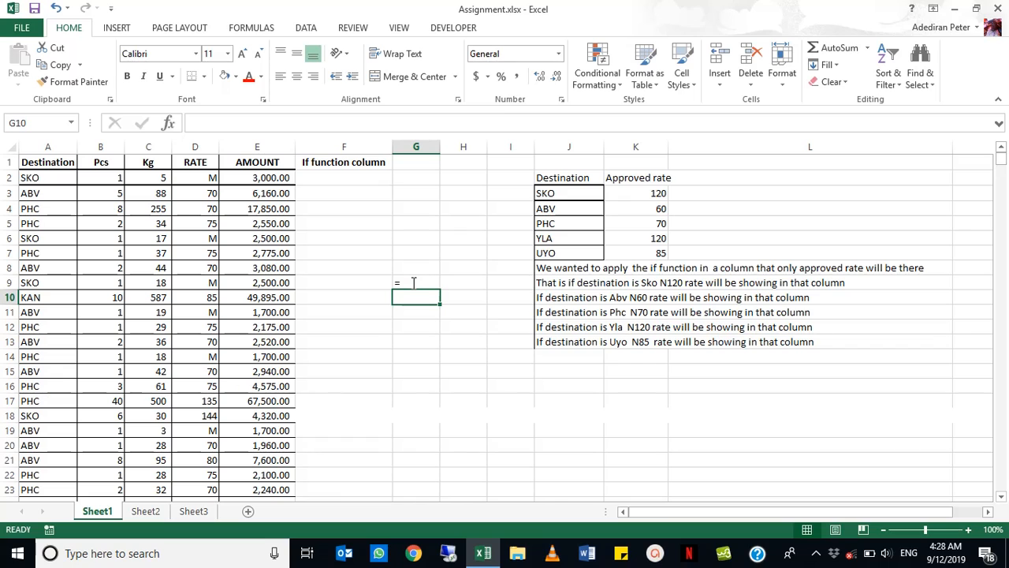
pyautogui.write('>')
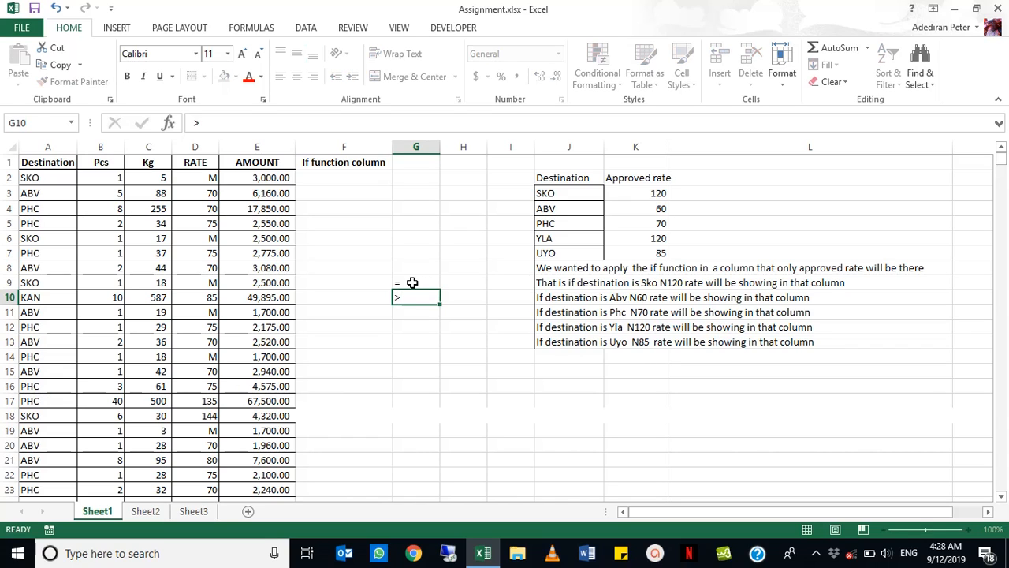
pyautogui.press('Return')
pyautogui.write('<')
pyautogui.press('Return')
pyautogui.write('>=')
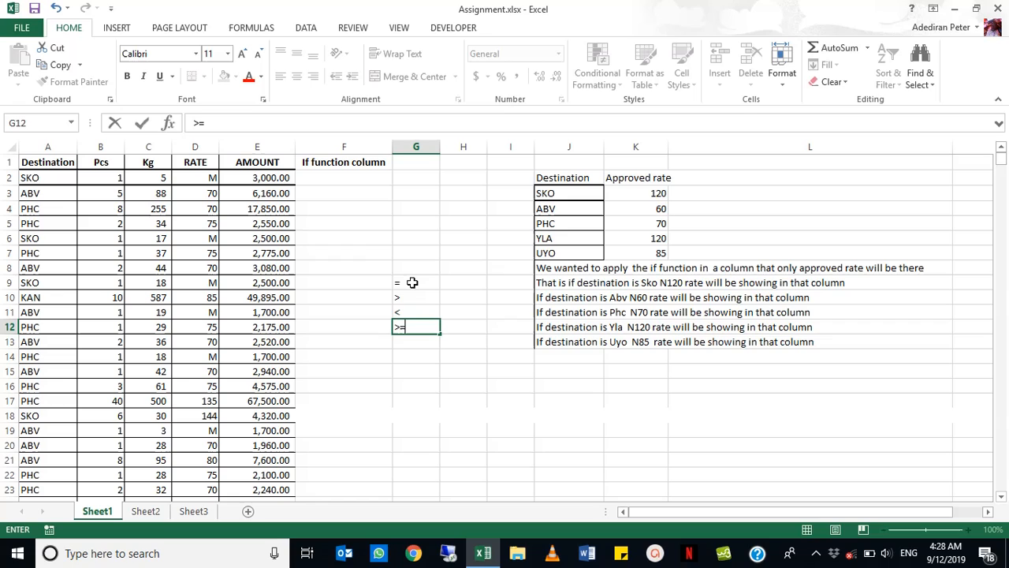
pyautogui.press('Return')
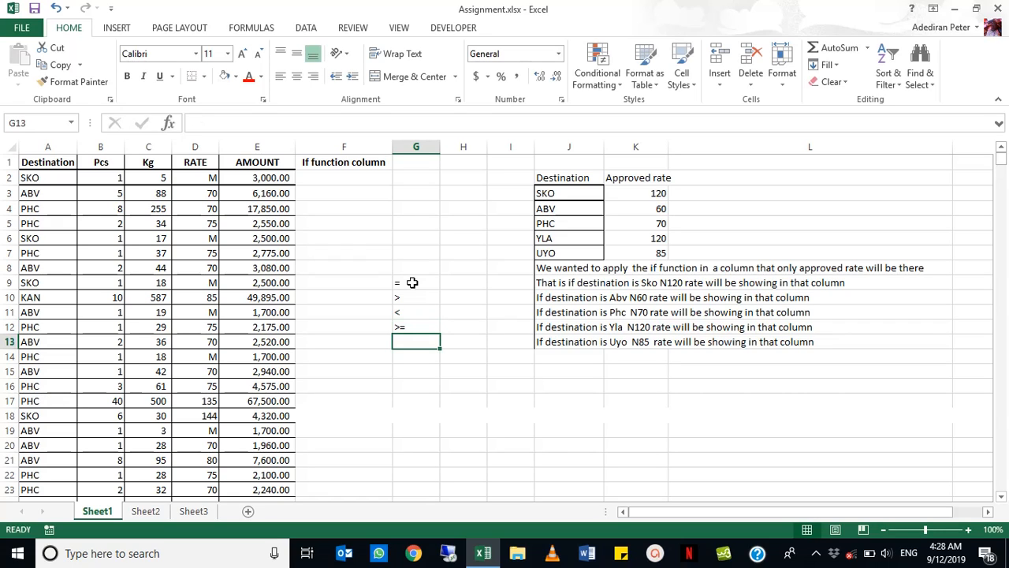
pyautogui.write('<=')
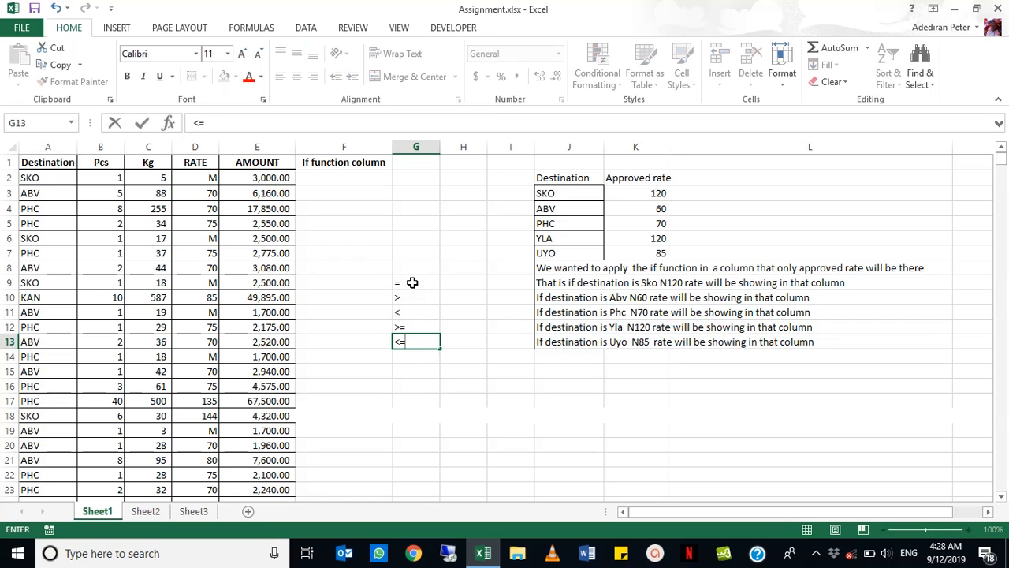
pyautogui.press('Return')
# Clear the list of comparison operators from column G, covering cells G8 through G13
pyautogui.press('Up')
pyautogui.press('Up')
pyautogui.press('Up')
pyautogui.press('Up')
pyautogui.press('Up')
pyautogui.press('Up')
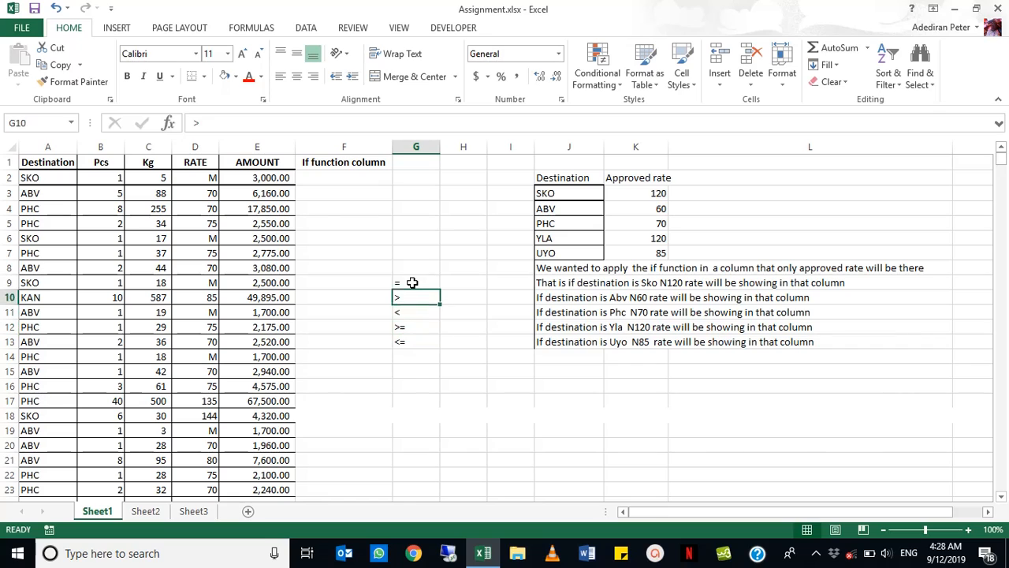
pyautogui.hotkey('shift', 'Down')
pyautogui.hotkey('shift', 'Down')
pyautogui.hotkey('shift', 'Down')
pyautogui.hotkey('shift', 'Down')
pyautogui.hotkey('shift', 'Down')
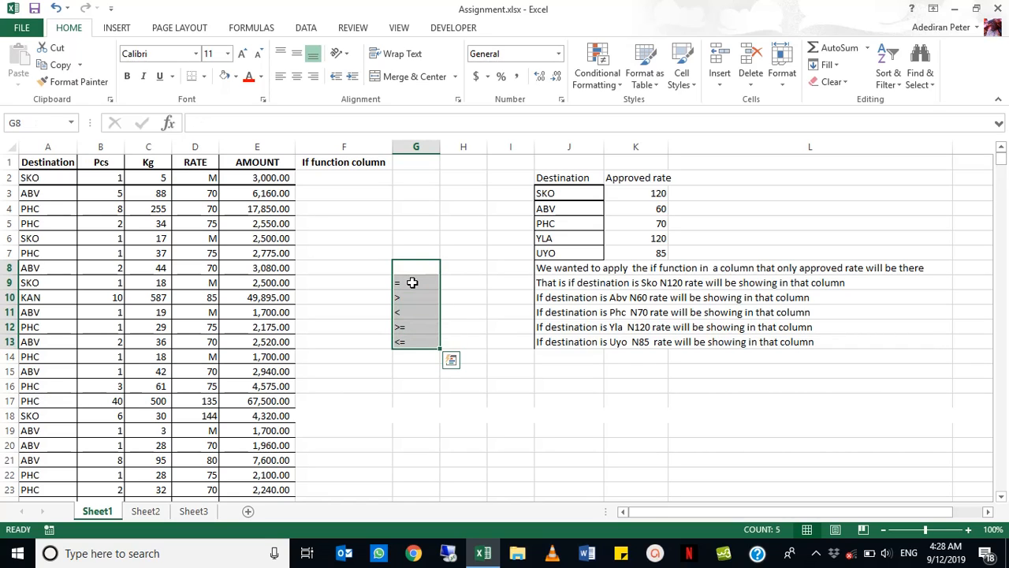
pyautogui.press('Delete')
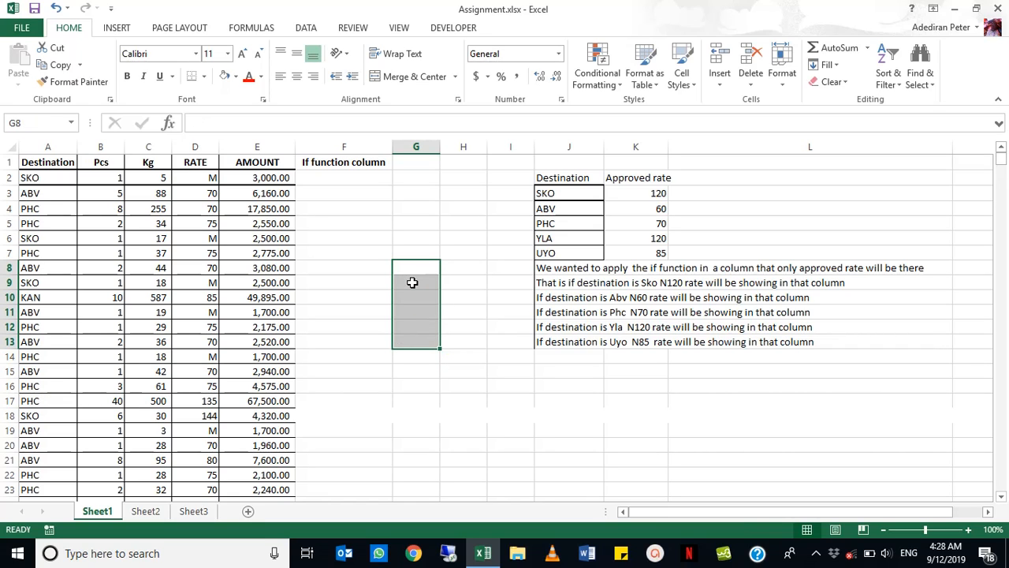
# Enter the test values 5 in cell G6 and 6 in cell G7
pyautogui.click(415, 235)
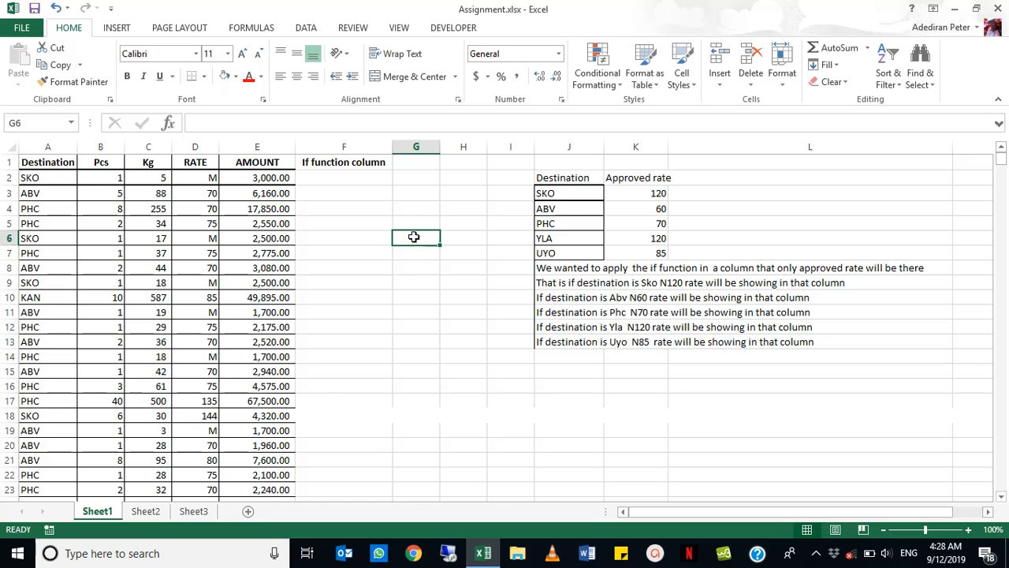
pyautogui.write('5')
pyautogui.press('Return')
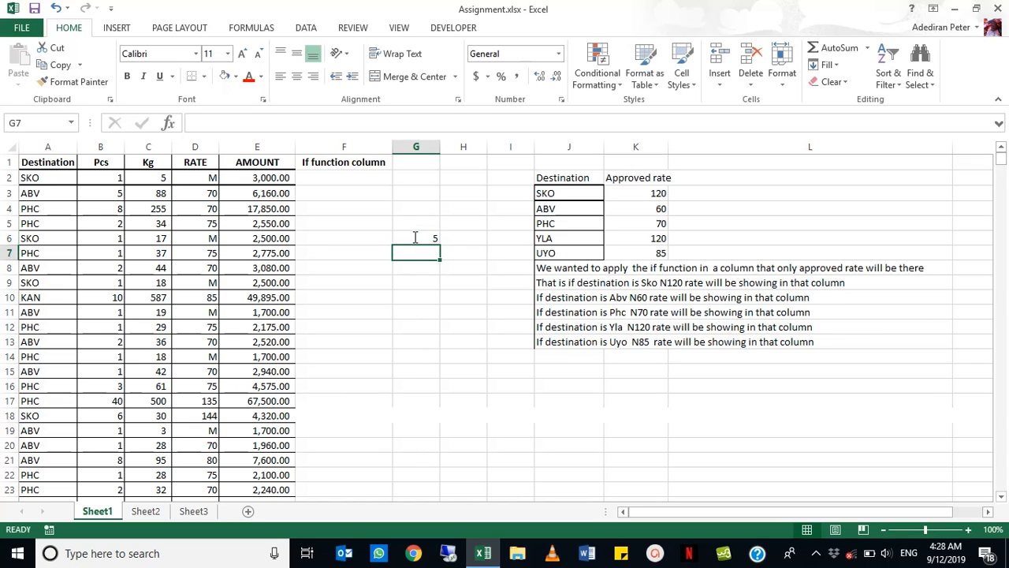
pyautogui.write('6')
pyautogui.press('Return')
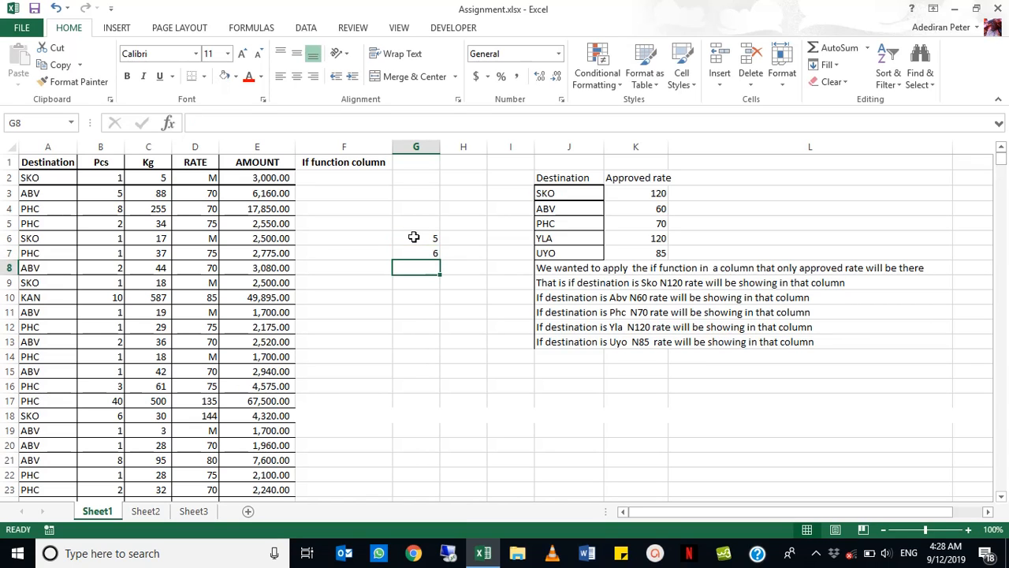
# Enter the formula =G6=G7 in cell G9 to test whether the two values are equal
pyautogui.press('Return')
pyautogui.write('=')
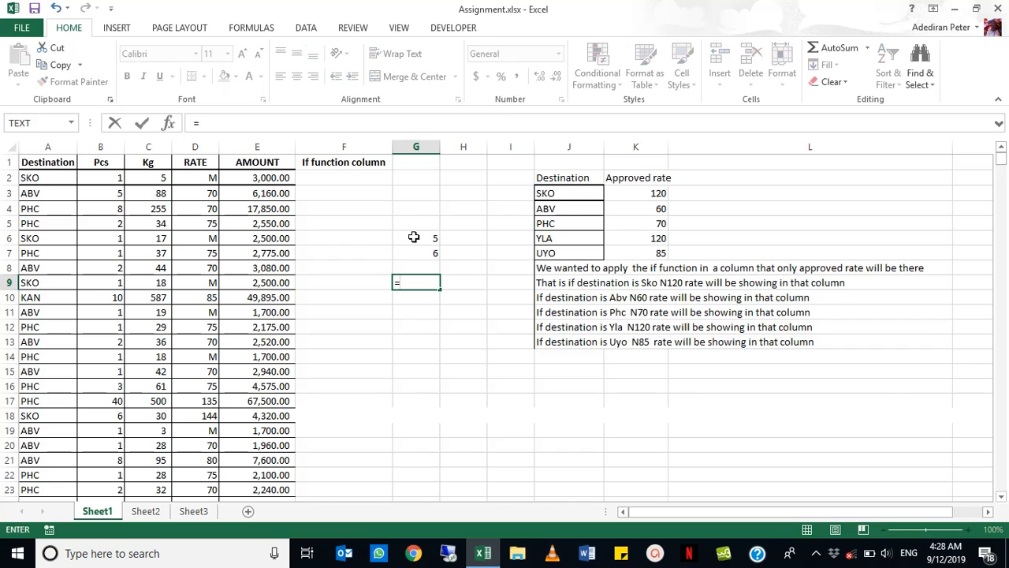
pyautogui.press('Up')
pyautogui.press('Up')
pyautogui.click(414, 237)
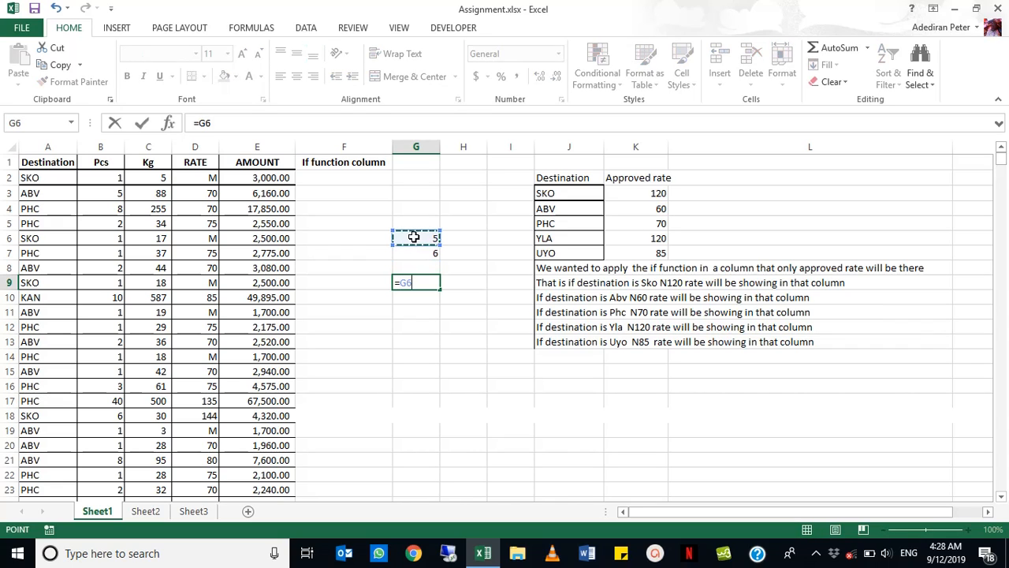
pyautogui.write('=')
pyautogui.press('Down')
pyautogui.press('Down')
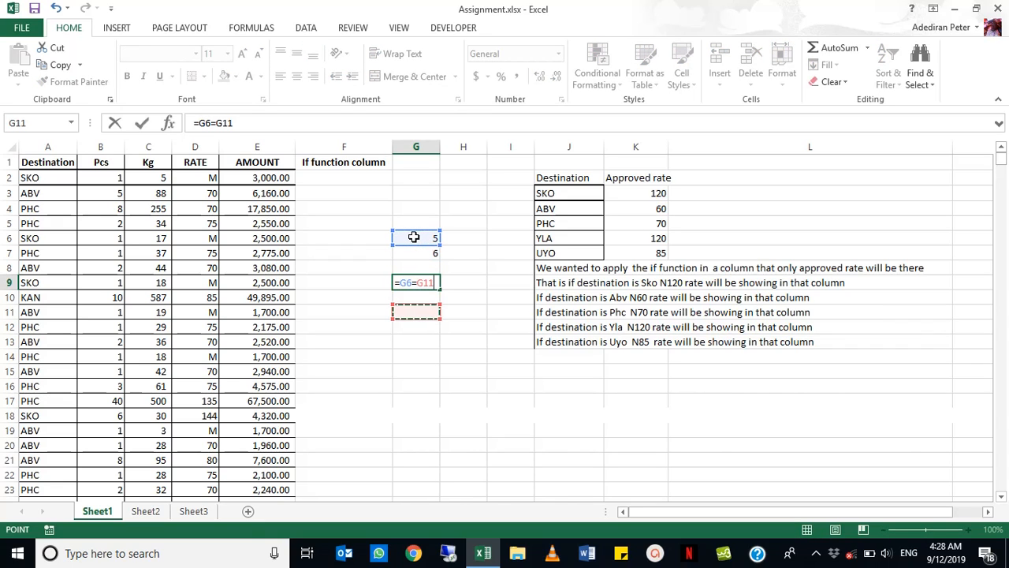
pyautogui.press('Up')
pyautogui.press('Up')
pyautogui.press('Up')
pyautogui.press('Up')
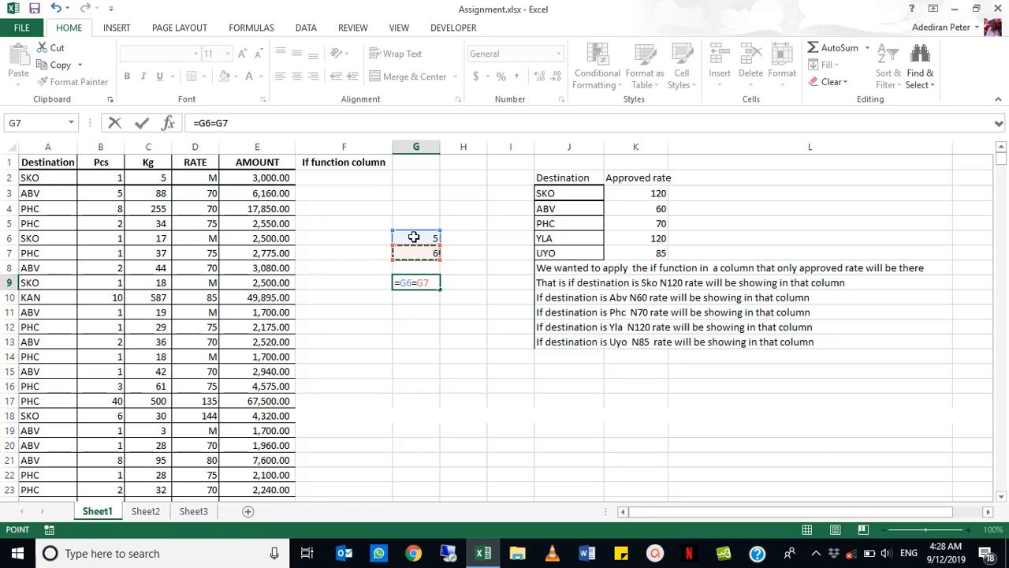
pyautogui.press('Return')
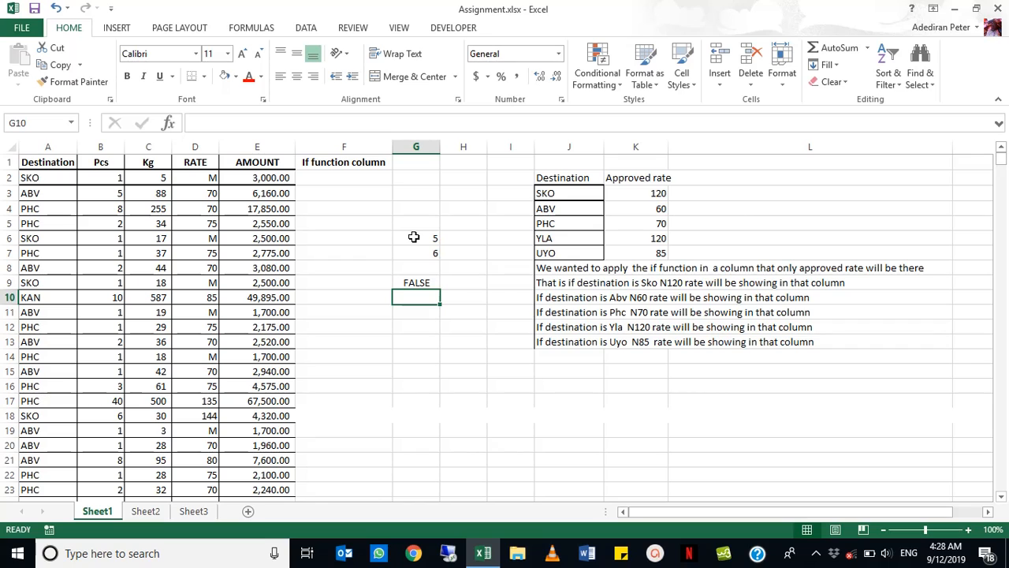
# Change the value in cell G6 to 6
pyautogui.click(414, 237)
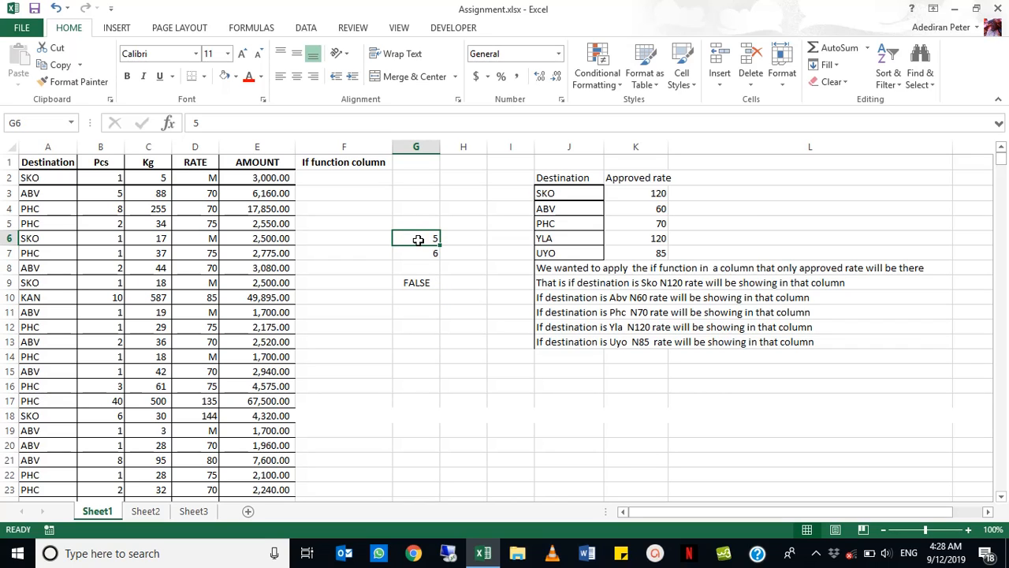
pyautogui.write('6')
pyautogui.press('Return')
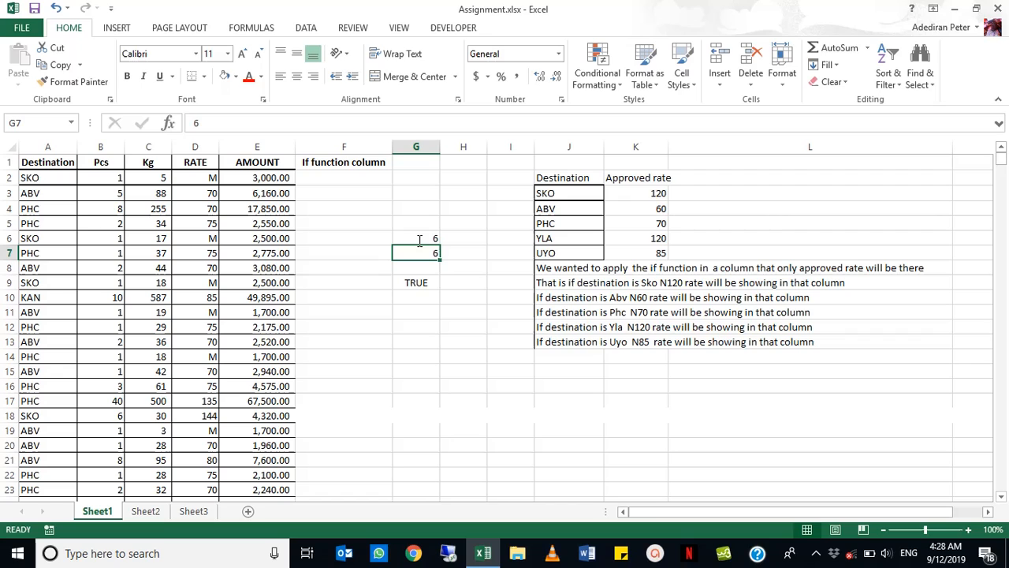
# Enter the test values 7 in cell G12 and 8 in cell G13
pyautogui.click(416, 281)
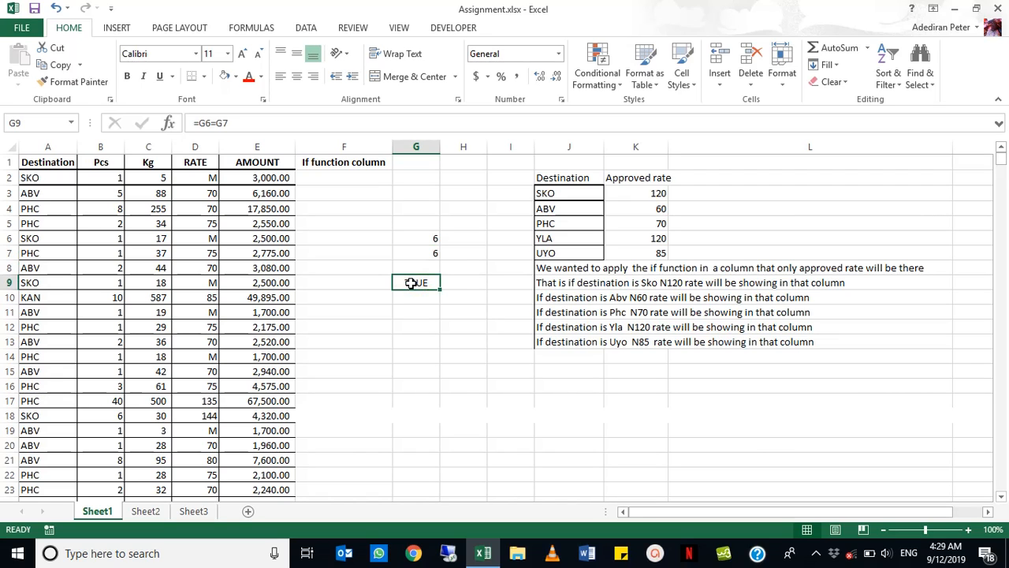
pyautogui.click(424, 240)
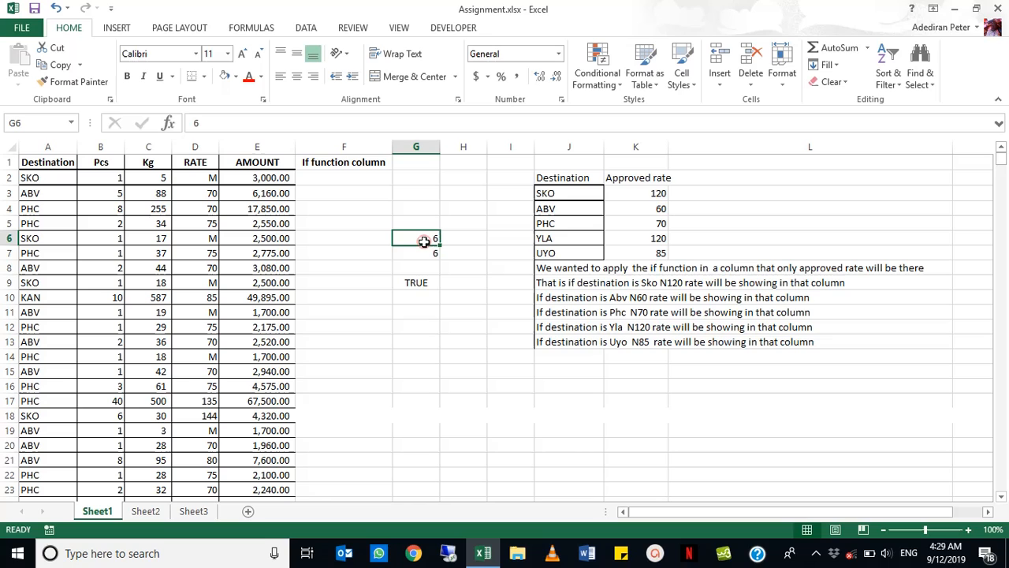
pyautogui.click(415, 329)
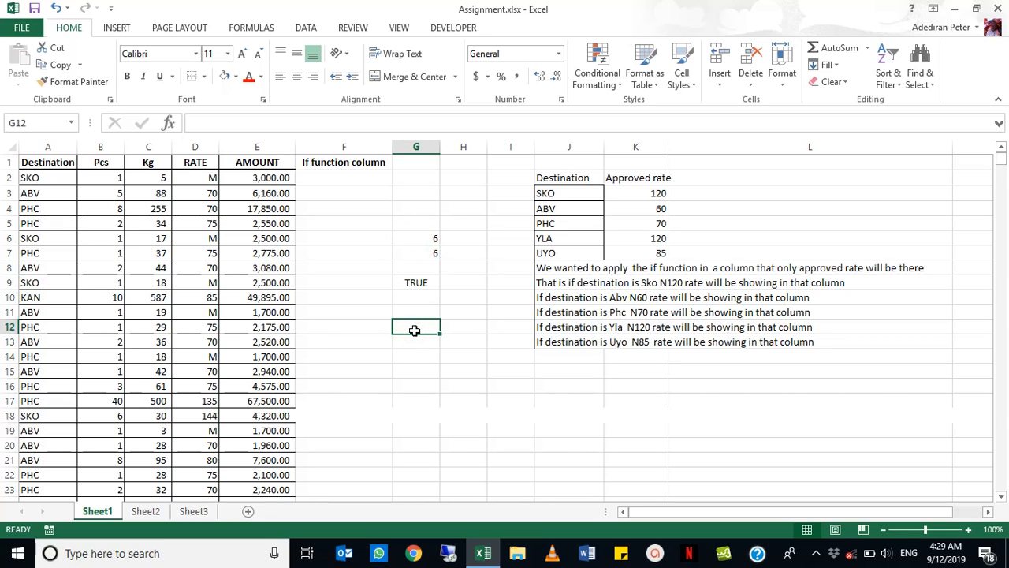
pyautogui.write('7')
pyautogui.press('Return')
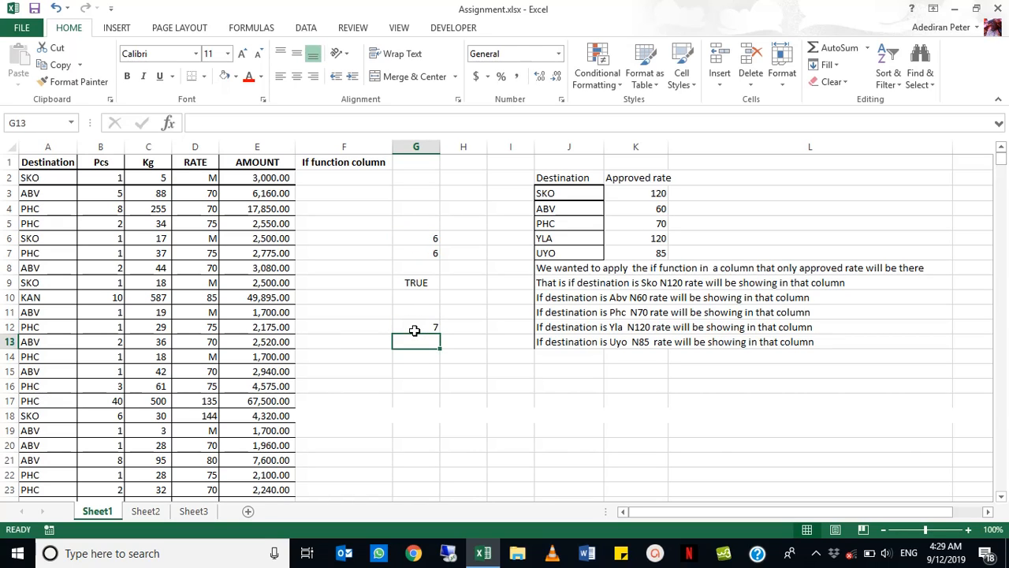
pyautogui.write('8')
pyautogui.press('Return')
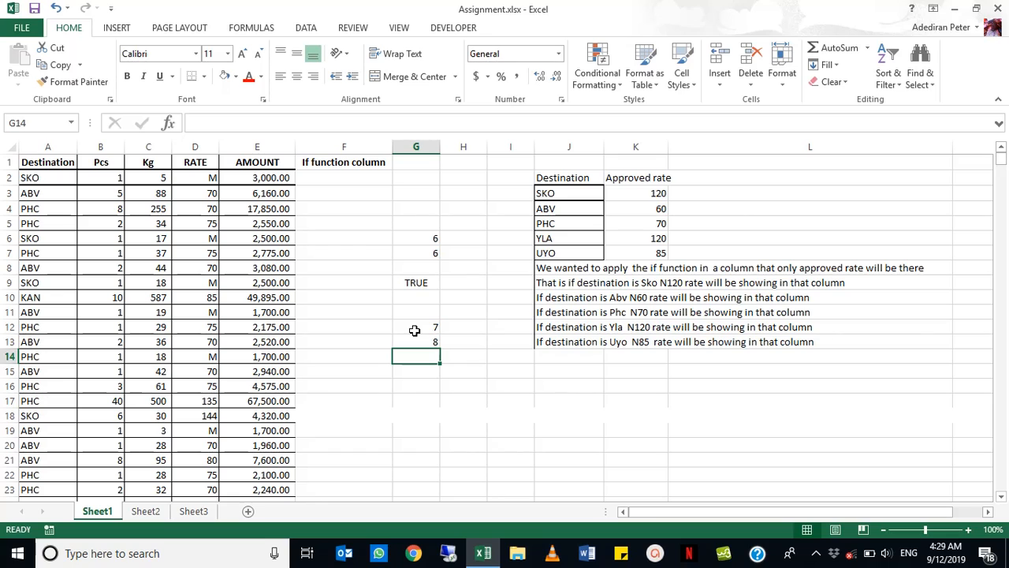
# Enter the formula =G12>G13 in cell G15 to test whether the first value is greater than the second
pyautogui.press('Return')
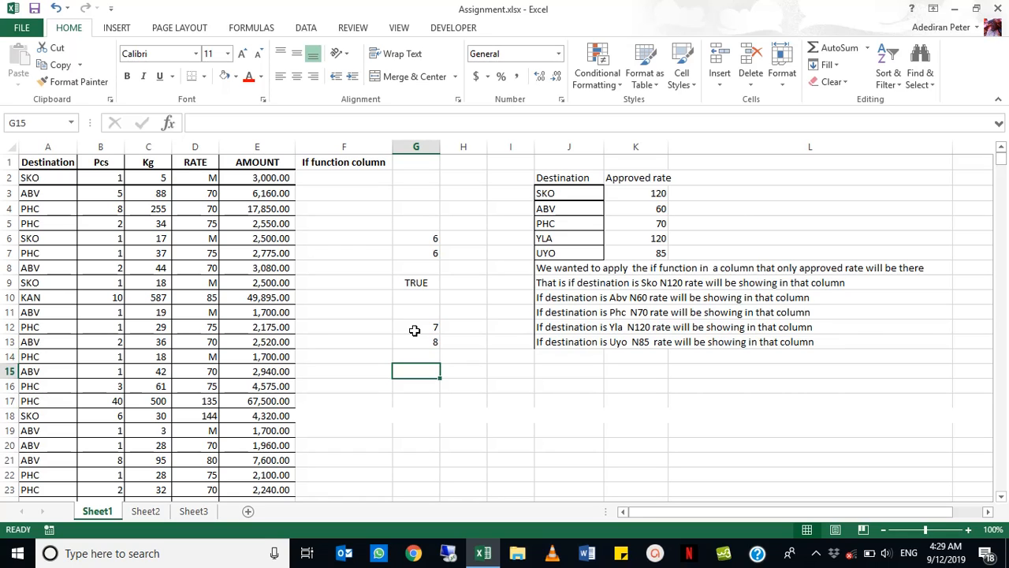
pyautogui.write('=')
pyautogui.press('Up')
pyautogui.press('Up')
pyautogui.press('Up')
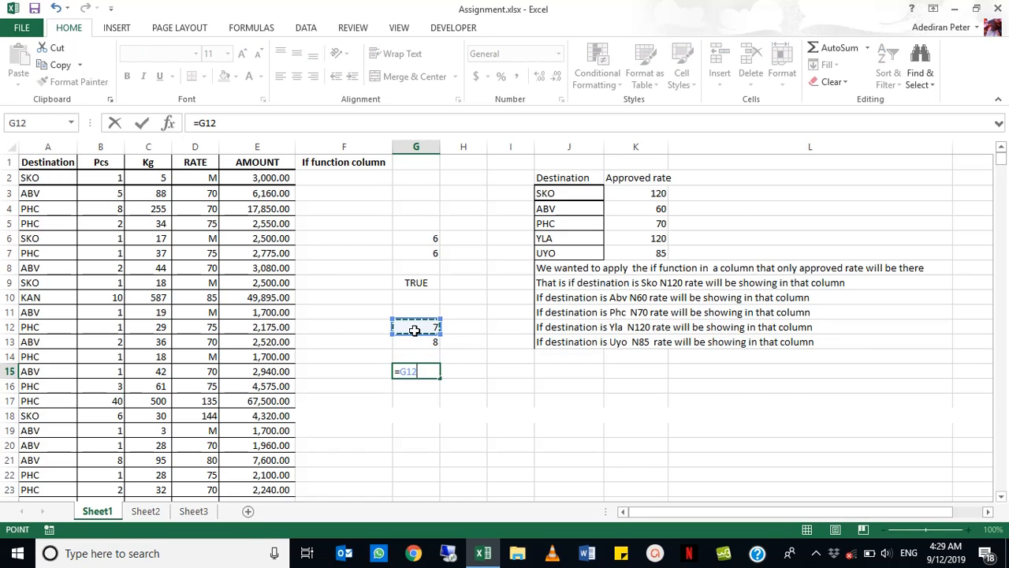
pyautogui.write('>')
pyautogui.press('Down')
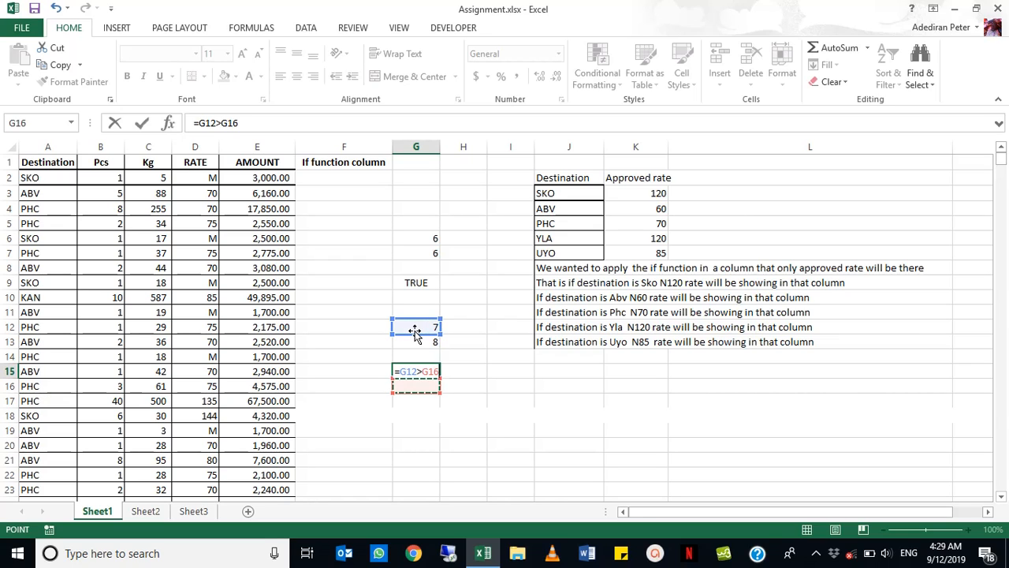
pyautogui.press('Up')
pyautogui.press('Up')
pyautogui.press('Up')
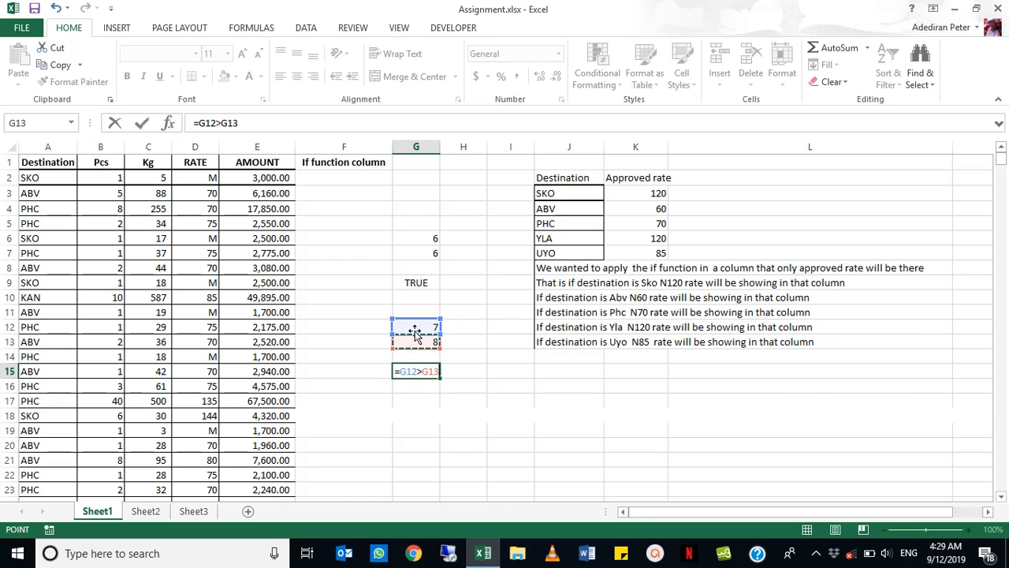
pyautogui.press('Return')
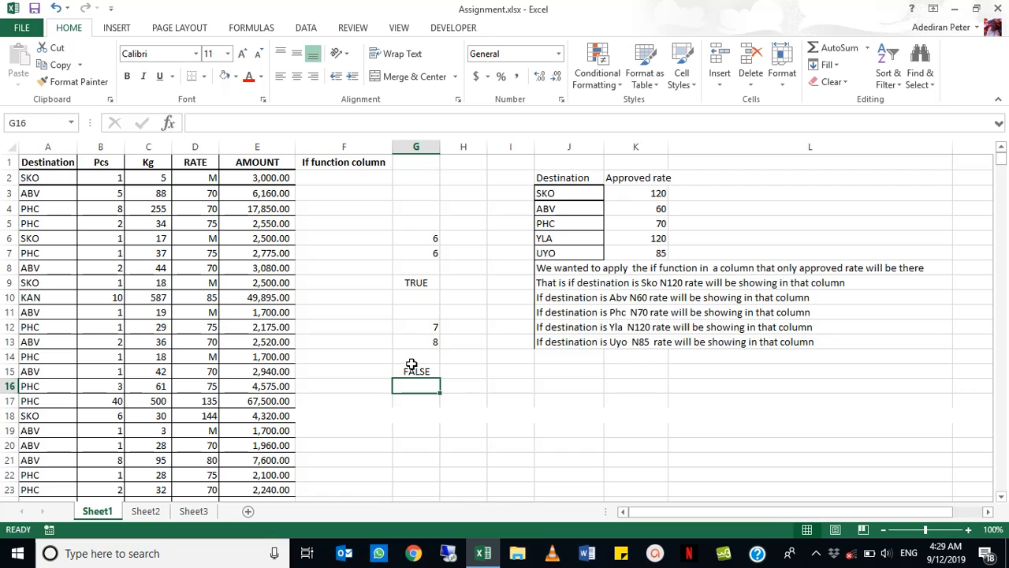
pyautogui.click(411, 368)
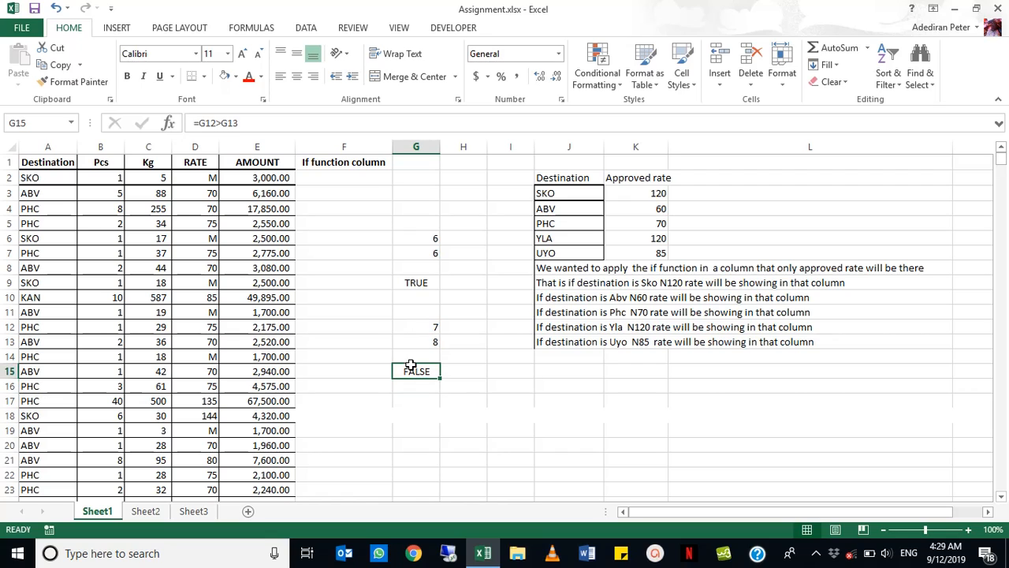
# Change the value in cell G12 to 9 and check the greater-than test in G15
pyautogui.click(428, 328)
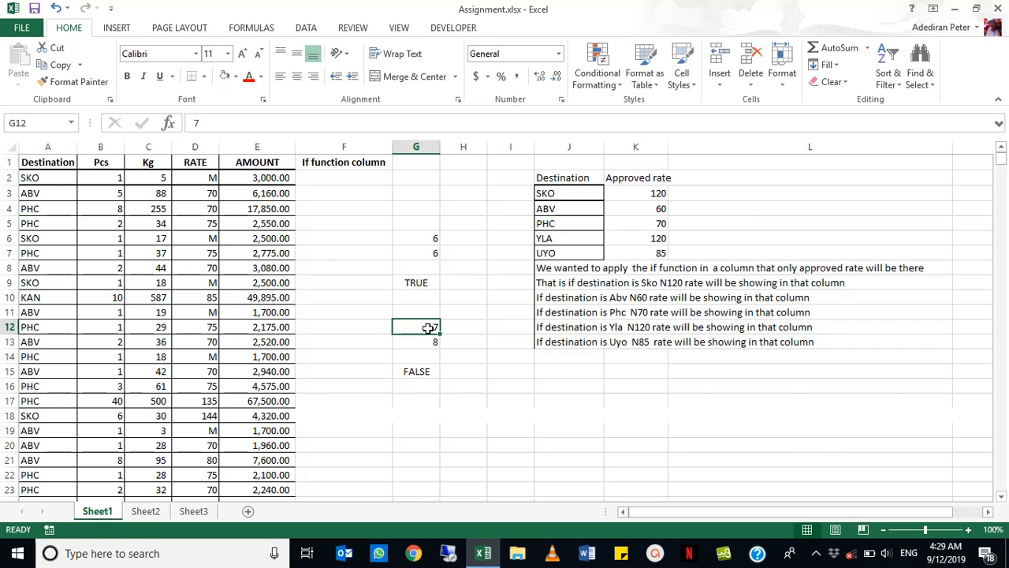
pyautogui.write('9')
pyautogui.press('Return')
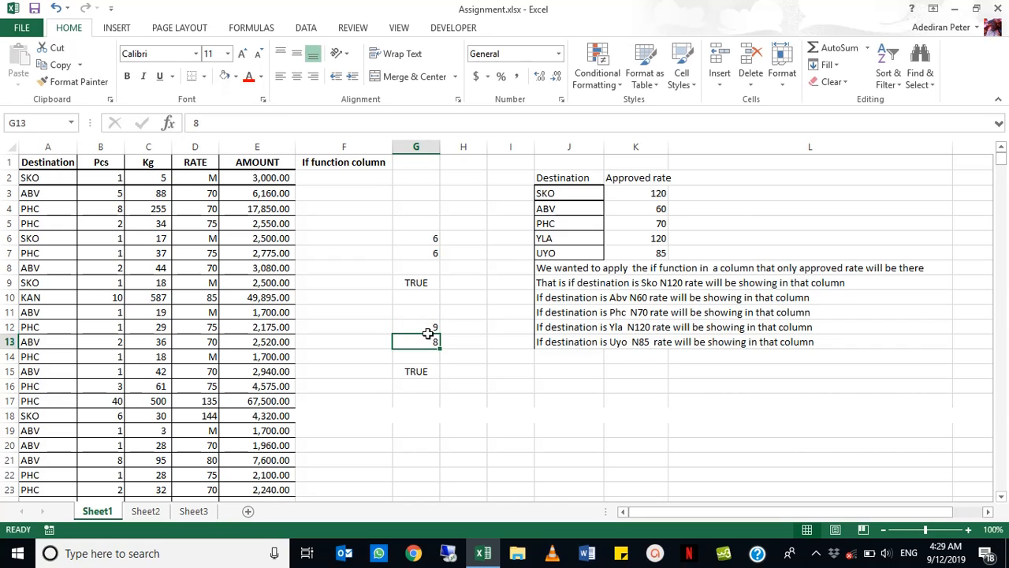
pyautogui.click(419, 369)
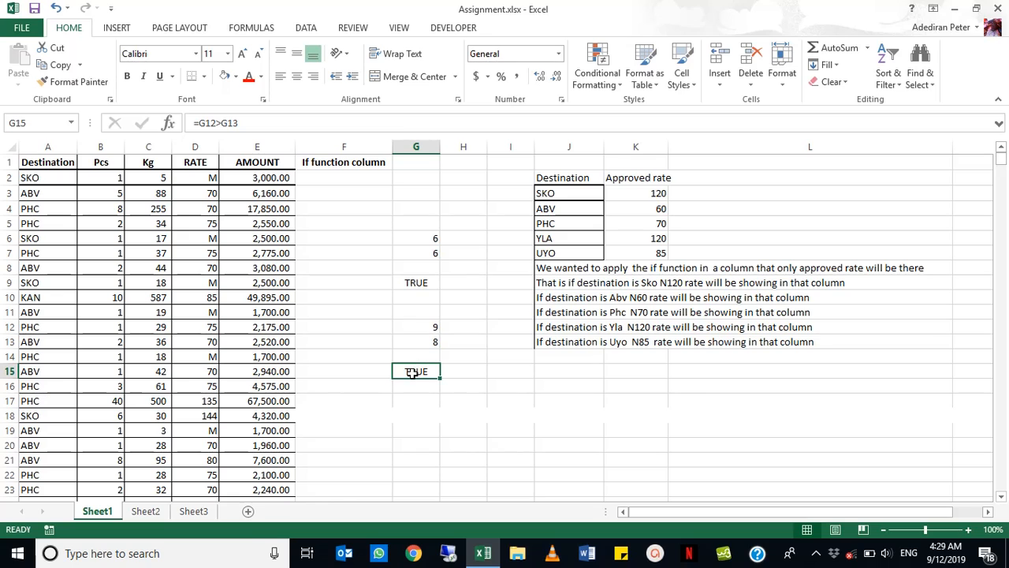
# Change the value in cell G13 to 10 and recheck the greater-than test in G15
pyautogui.click(422, 341)
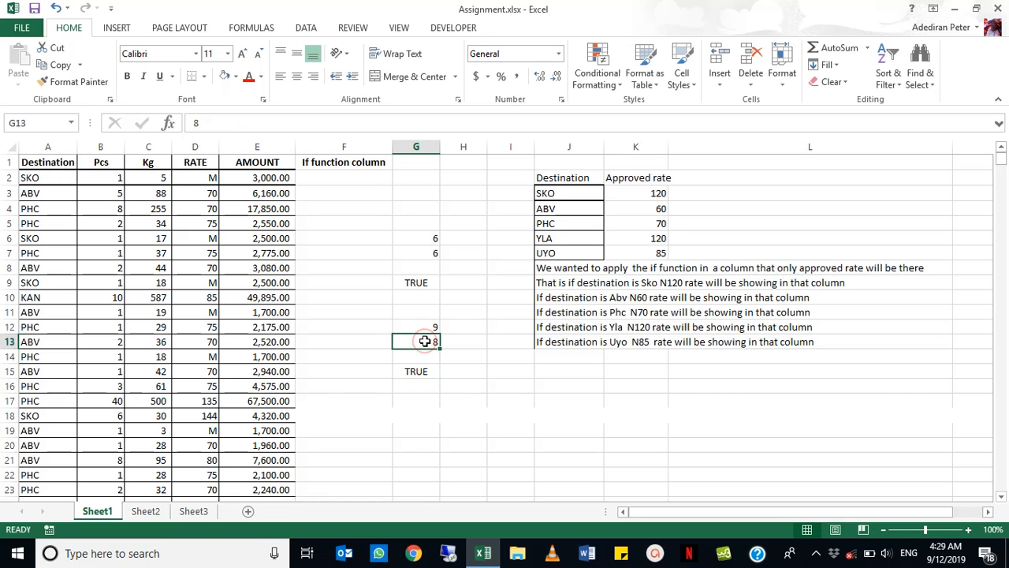
pyautogui.write('10')
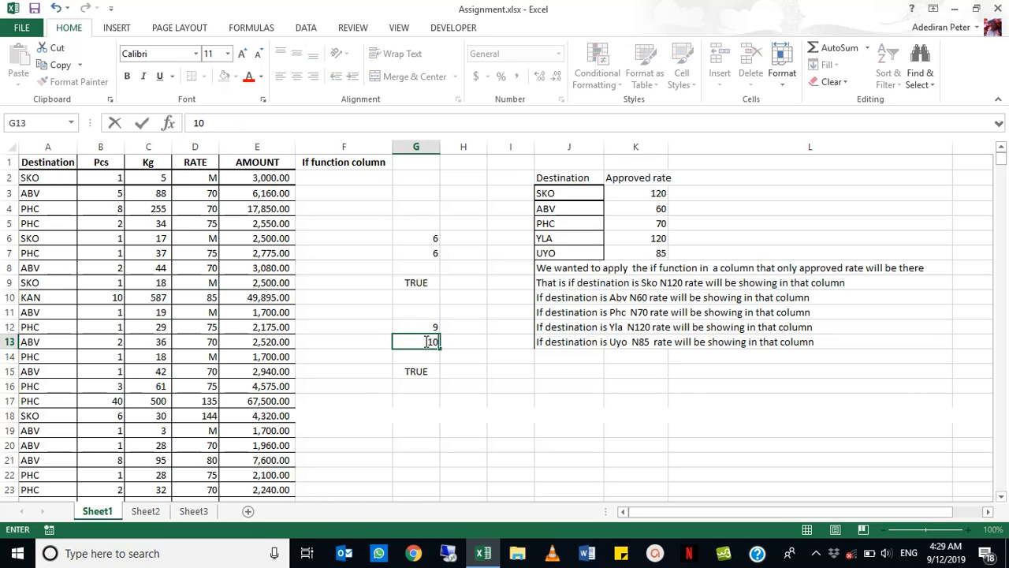
pyautogui.press('Return')
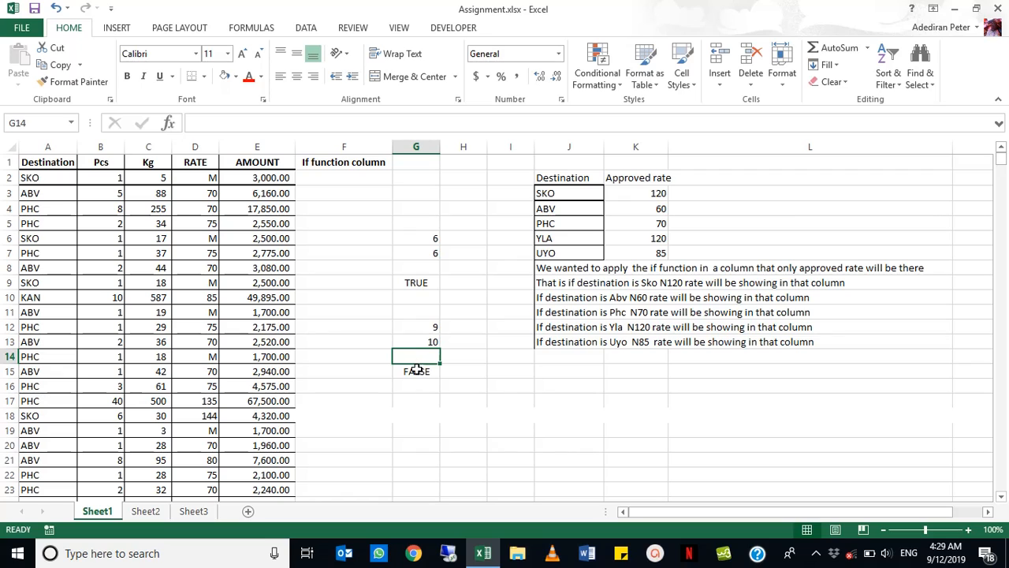
pyautogui.click(416, 372)
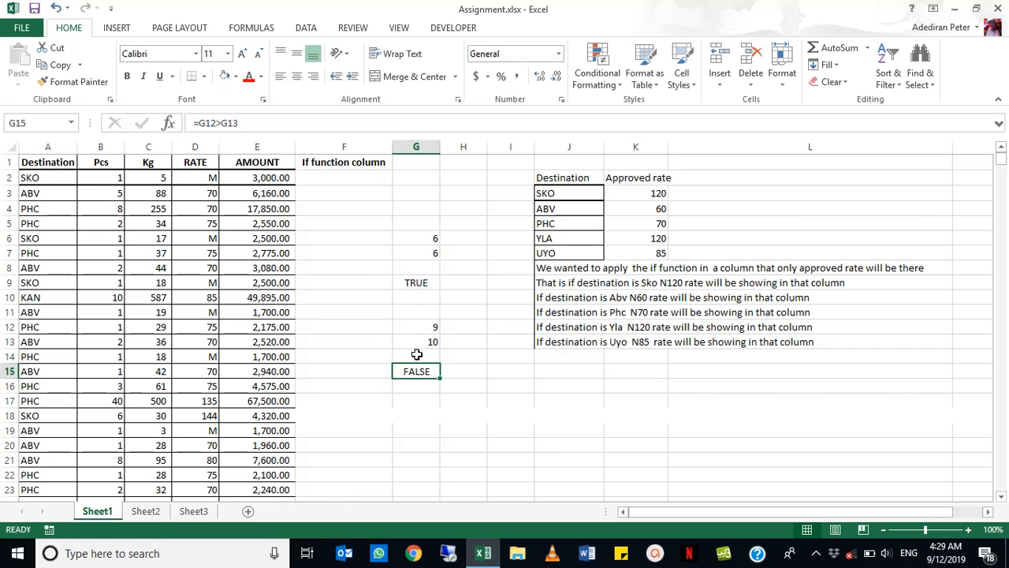
# Examine the equality test in cell G9 together with the two values it compares in G6 and G7
pyautogui.click(413, 283)
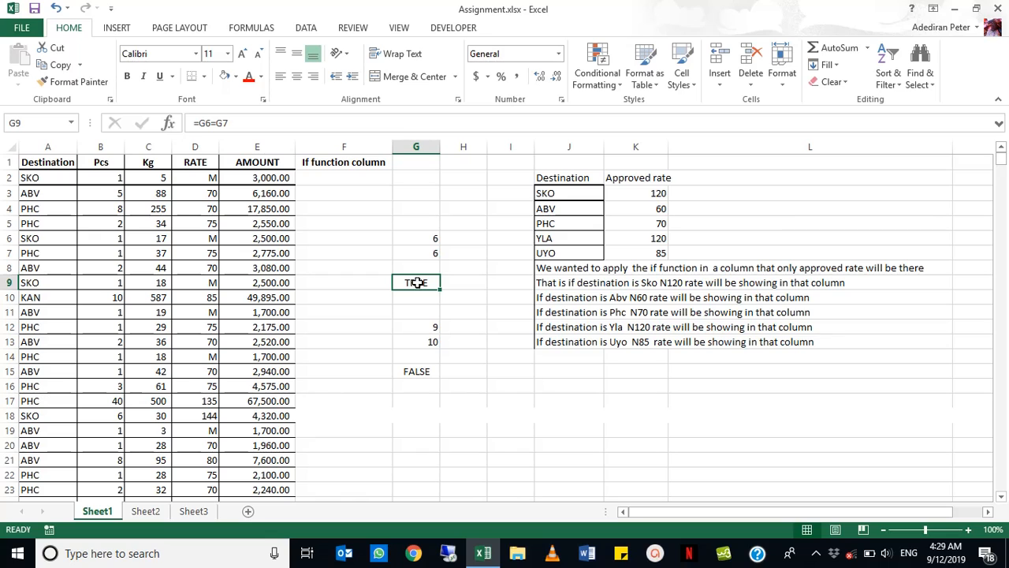
pyautogui.click(431, 238)
pyautogui.write('6')
pyautogui.click(430, 253)
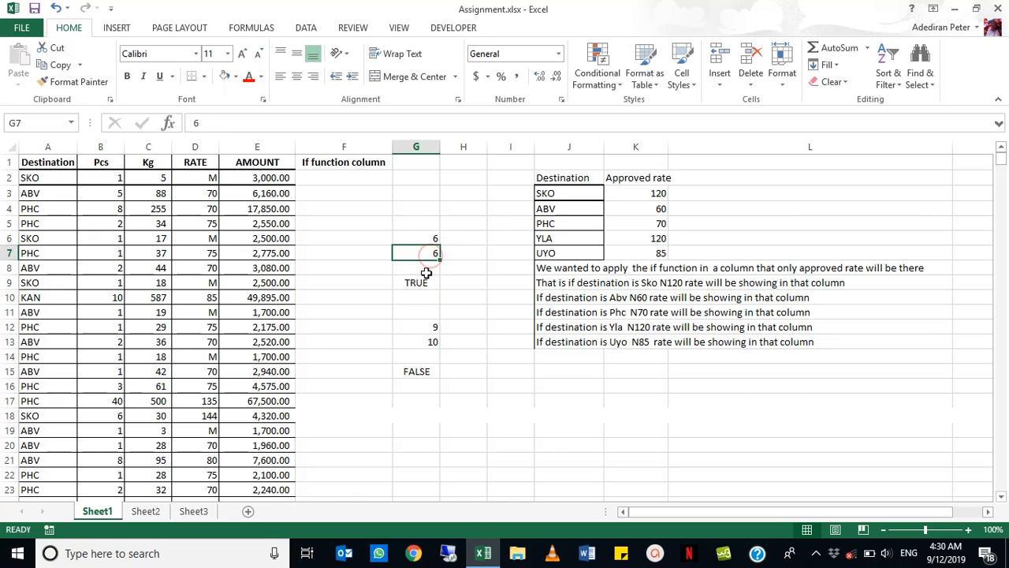
pyautogui.click(423, 279)
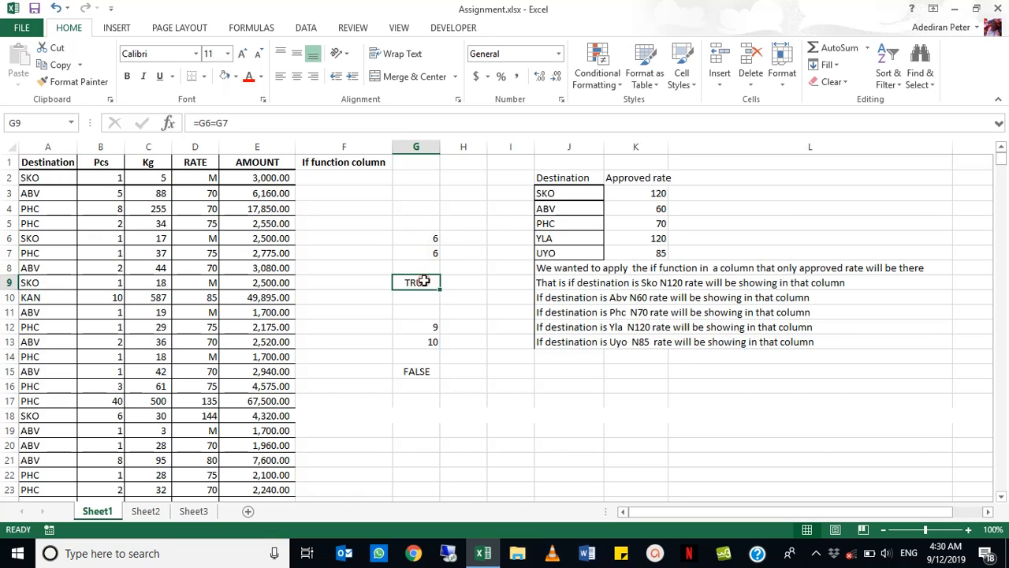
pyautogui.click(429, 237)
pyautogui.click(430, 251)
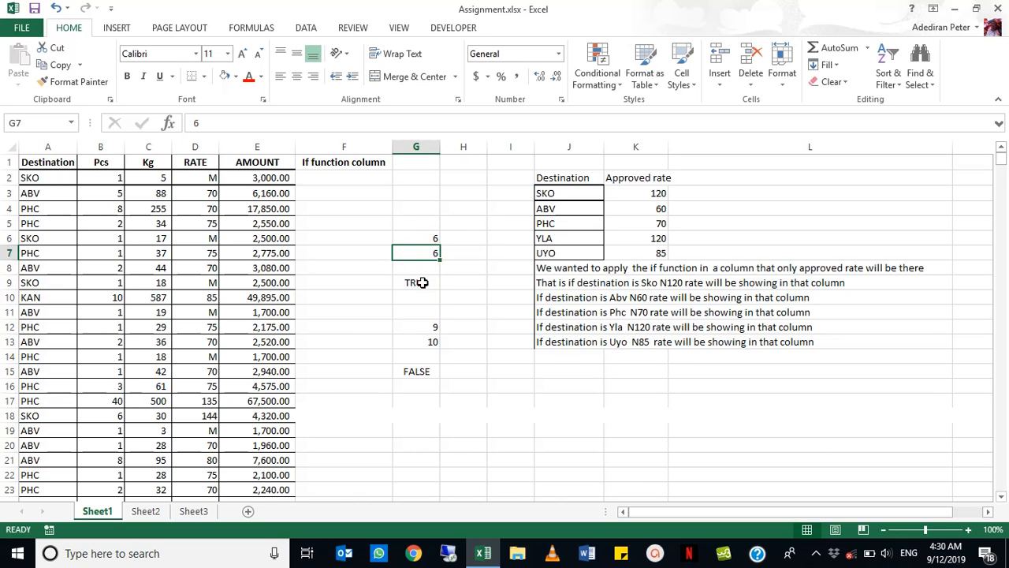
# Begin replacing the formula in cell G9 with an IF function whose logical test is G6=G7
pyautogui.click(422, 282)
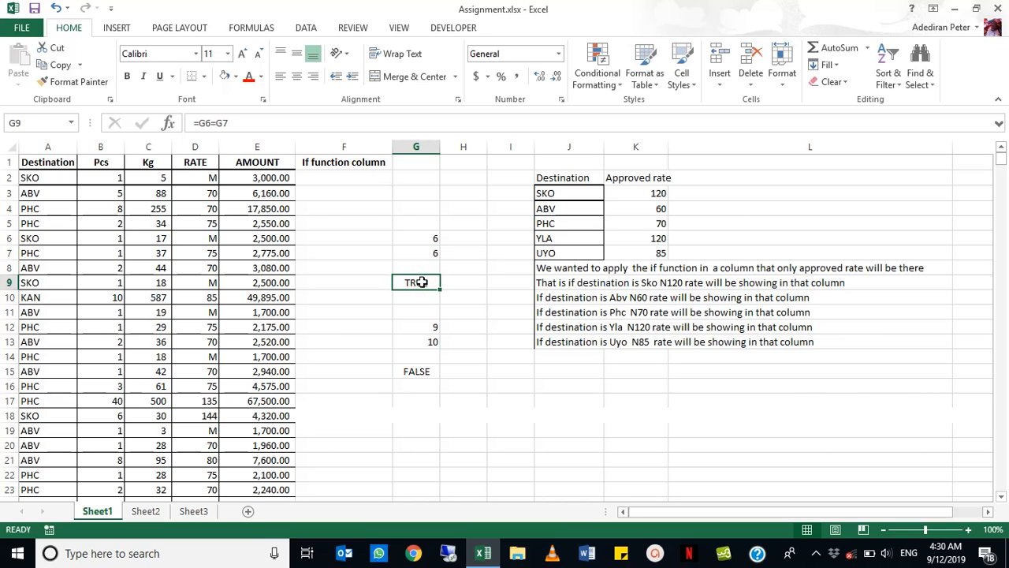
pyautogui.write('=')
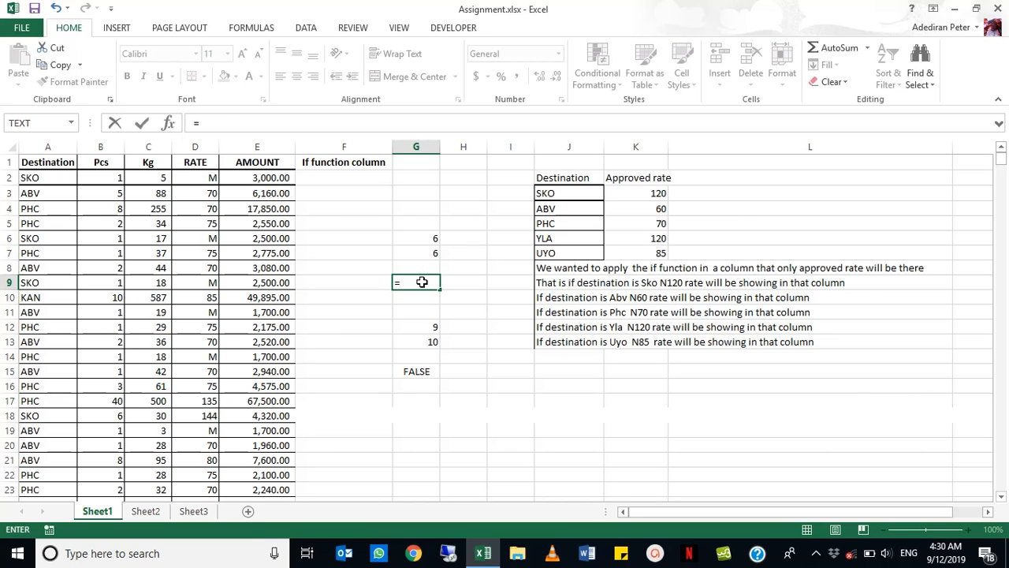
pyautogui.write('if')
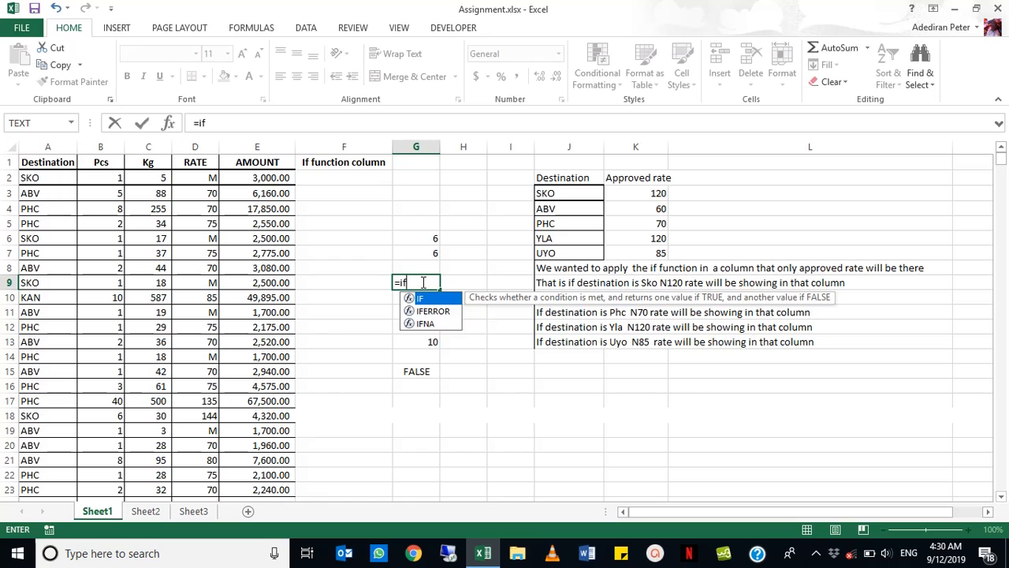
pyautogui.press('Tab')
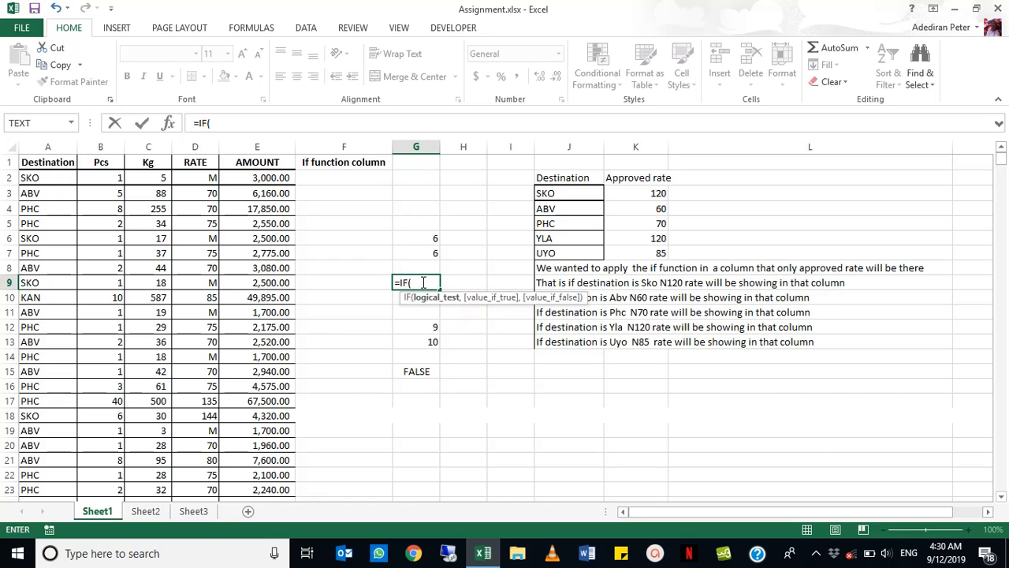
pyautogui.click(428, 237)
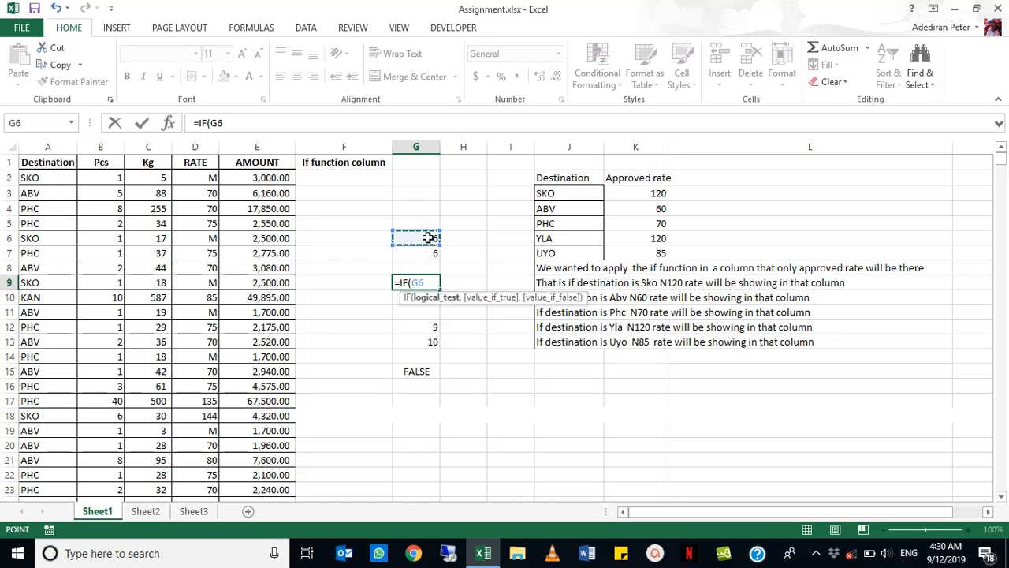
pyautogui.write('=')
pyautogui.click(426, 248)
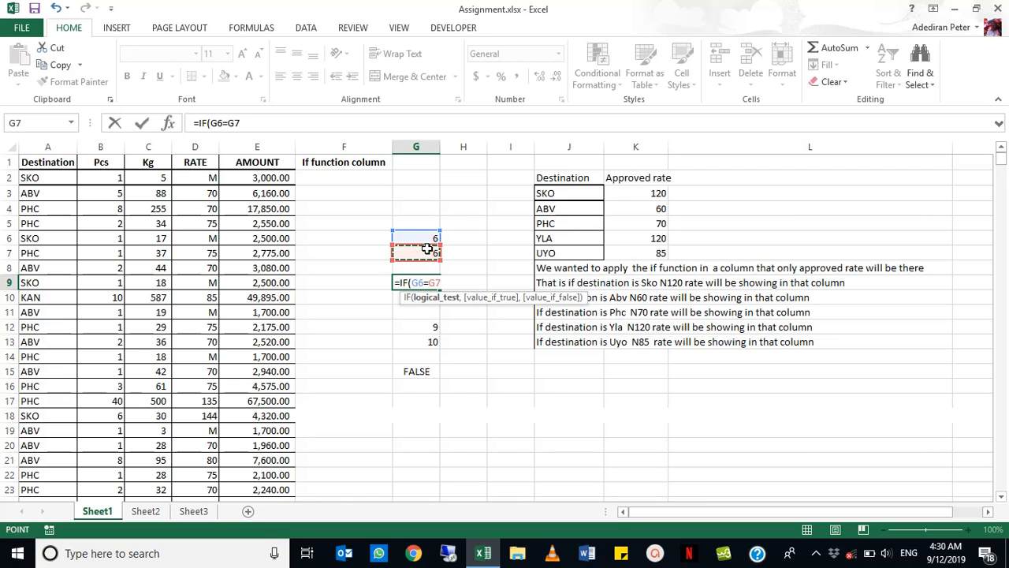
# Complete the IF formula in G9 with "Okay" as the value if true and "Problem" as the value if false
pyautogui.write(',')
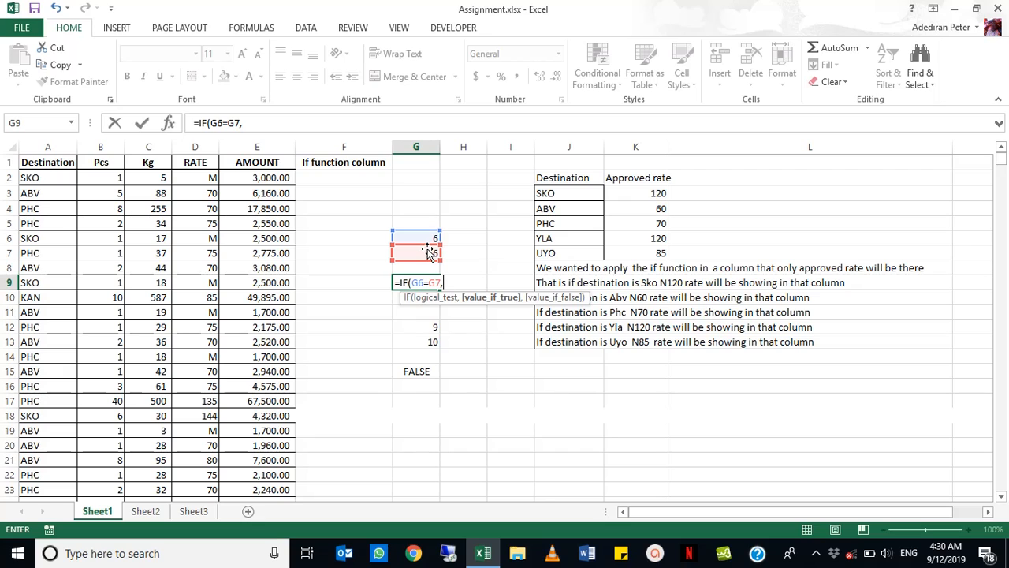
pyautogui.write('"Okay",')
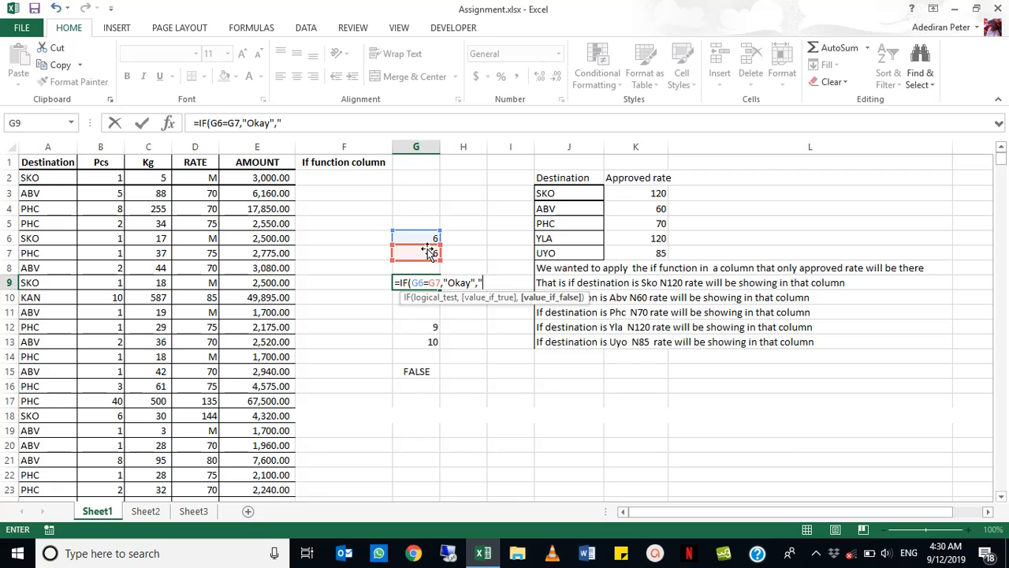
pyautogui.write('"Problem"')
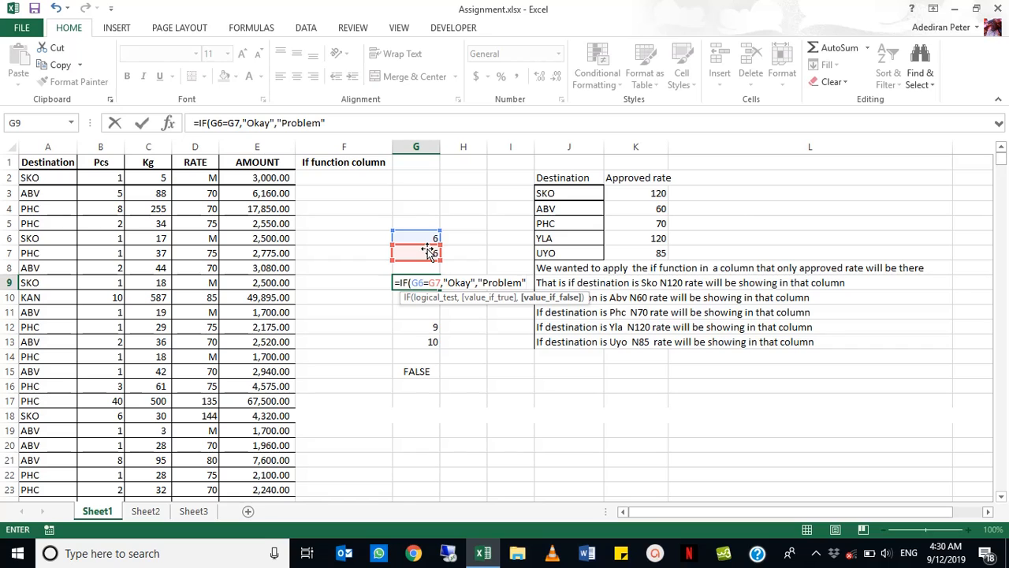
pyautogui.write(')')
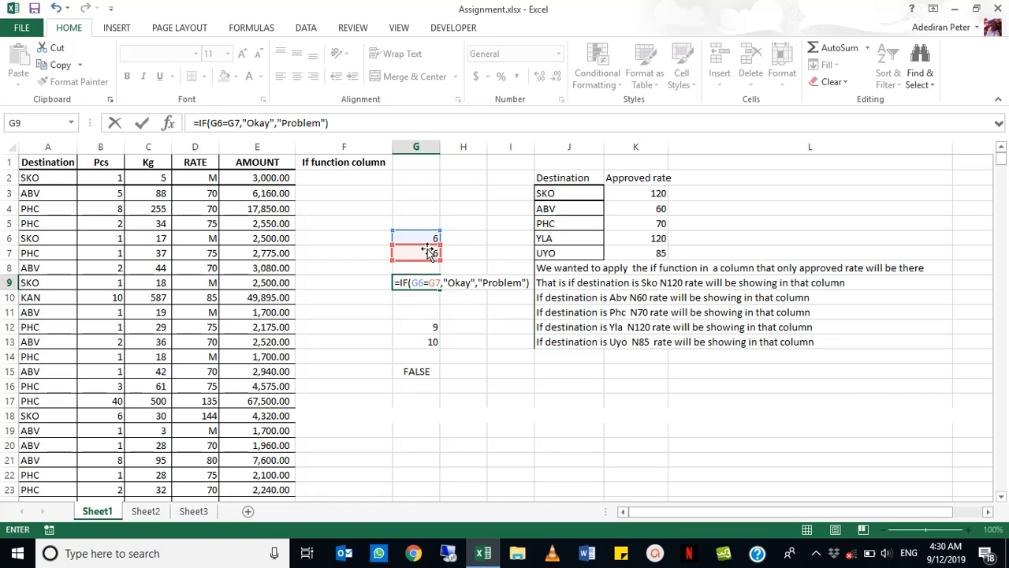
pyautogui.press('Return')
pyautogui.click(411, 282)
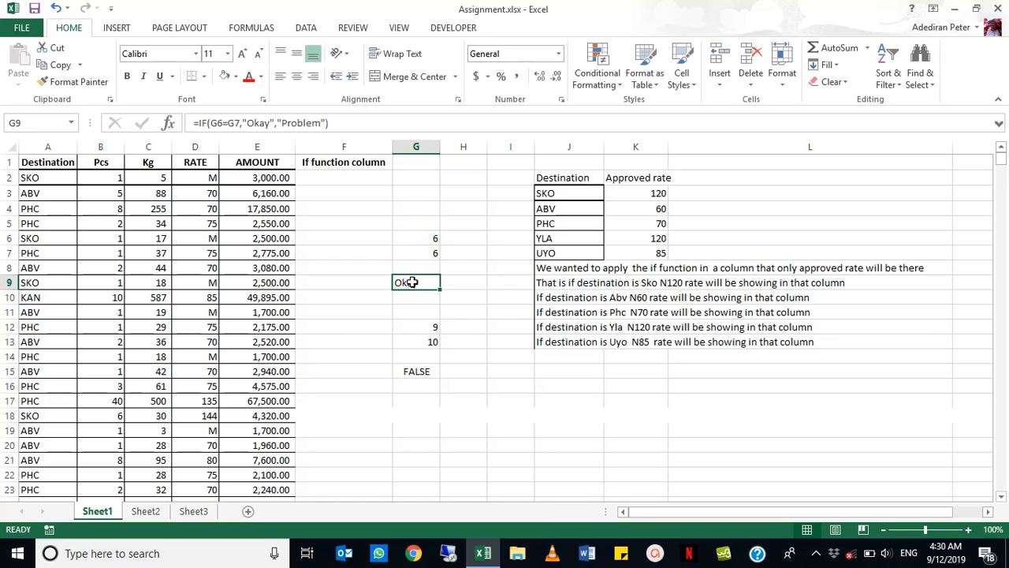
pyautogui.click(426, 238)
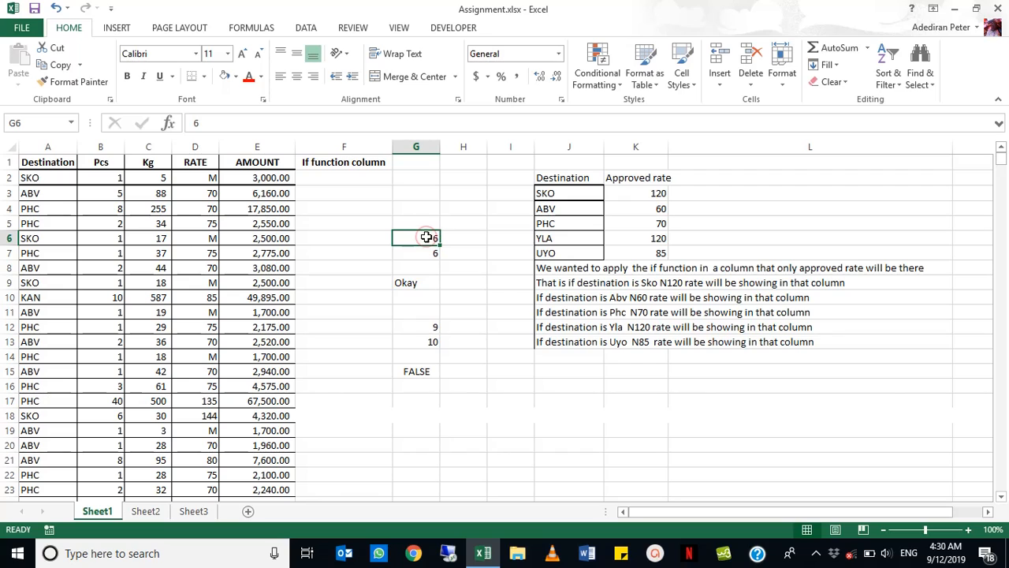
pyautogui.click(420, 277)
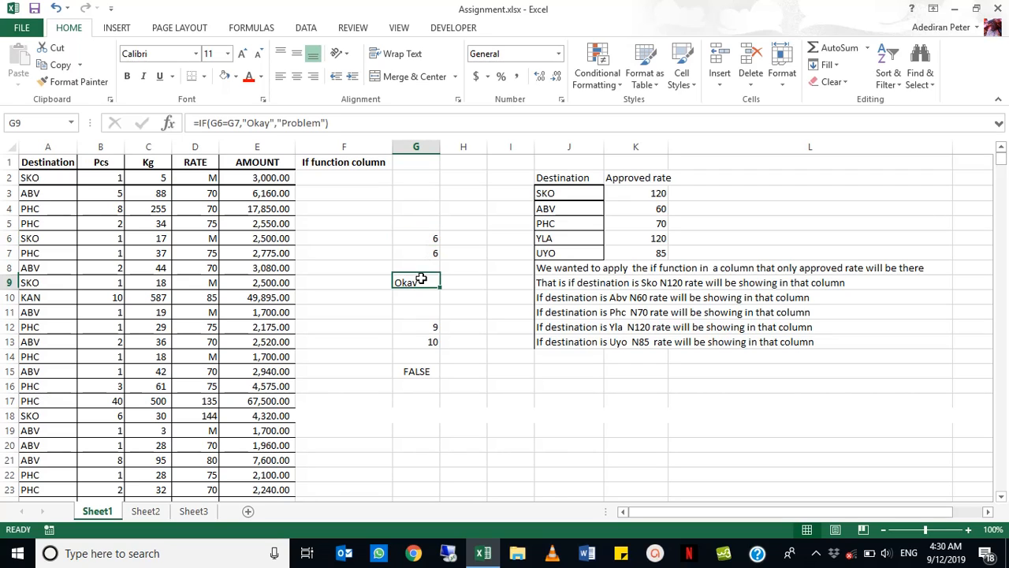
# Change the value in cell G7 to 7 and recheck the IF formula in G9
pyautogui.click(427, 240)
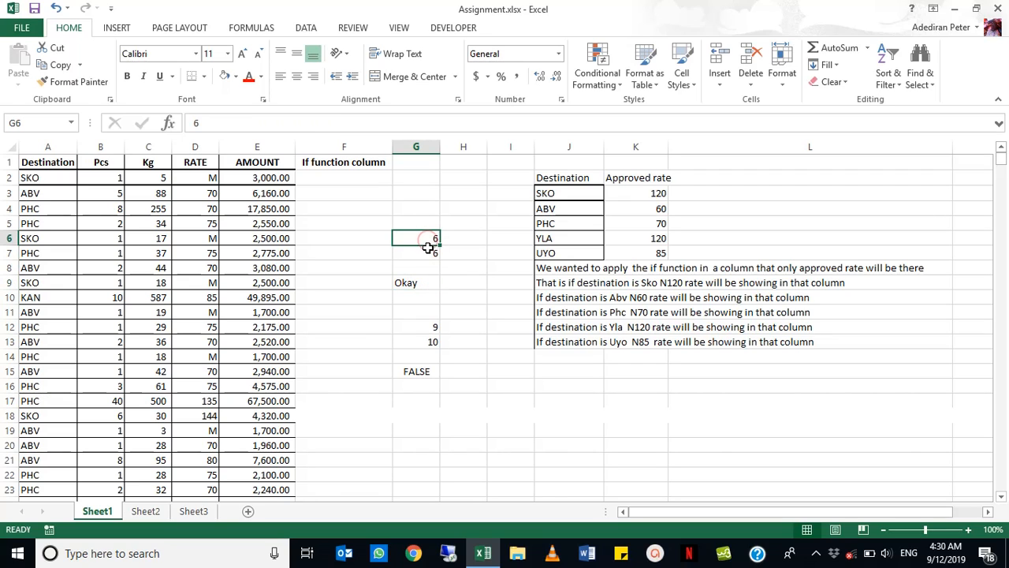
pyautogui.click(428, 253)
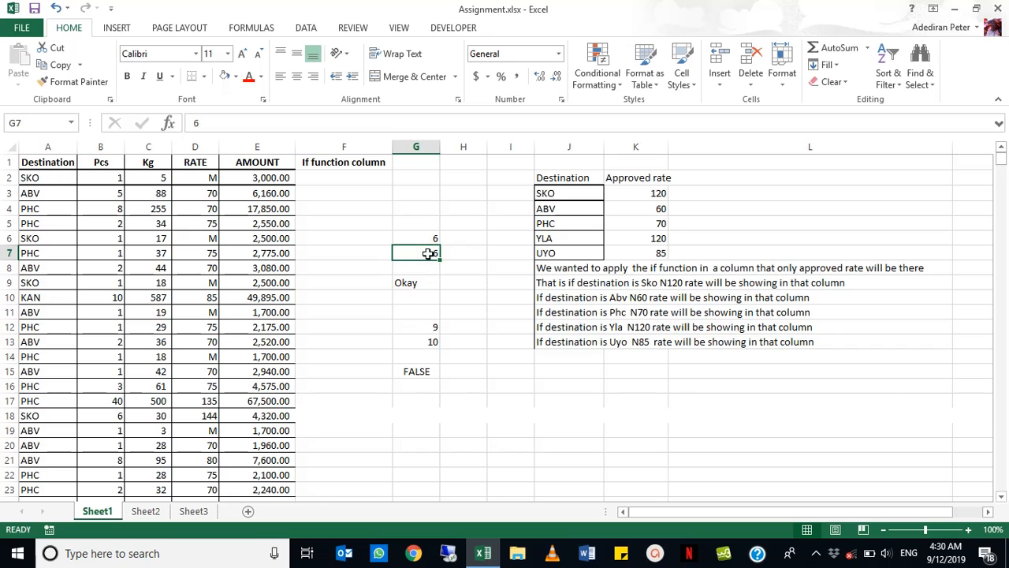
pyautogui.write('7')
pyautogui.press('Return')
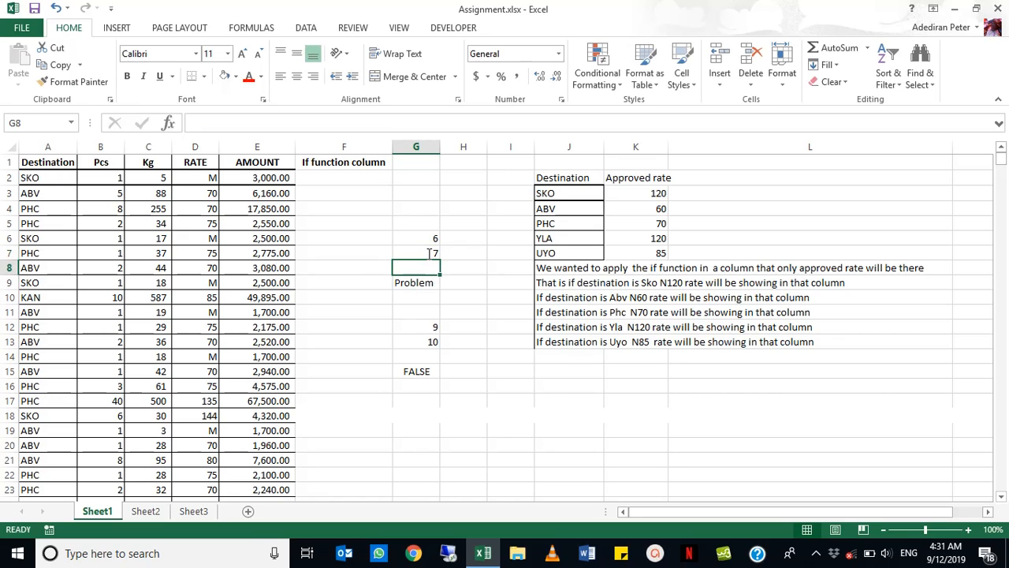
pyautogui.click(409, 300)
pyautogui.click(406, 283)
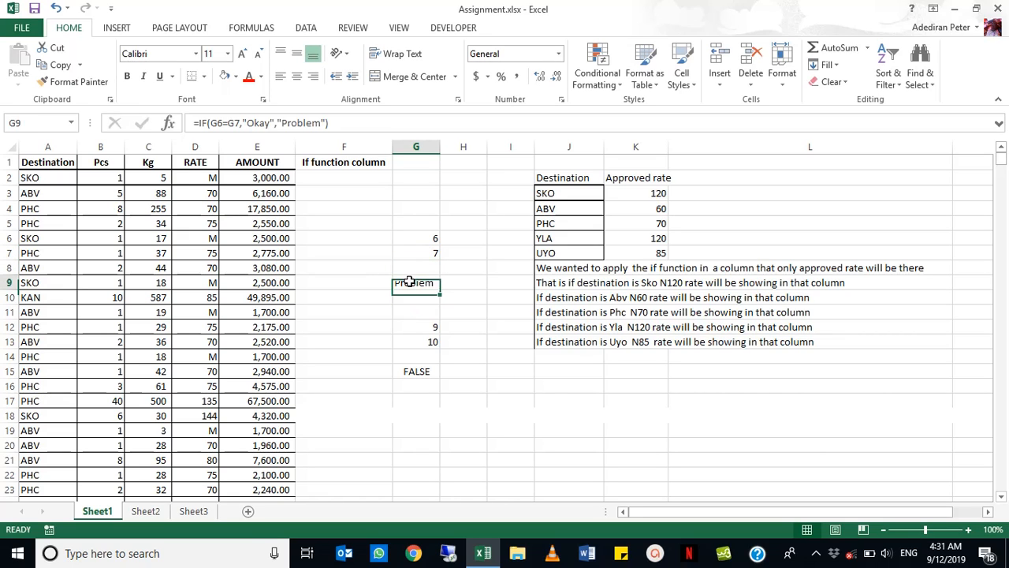
# Examine the greater-than test in cell G15 together with the two values it compares in G12 and G13
pyautogui.click(413, 326)
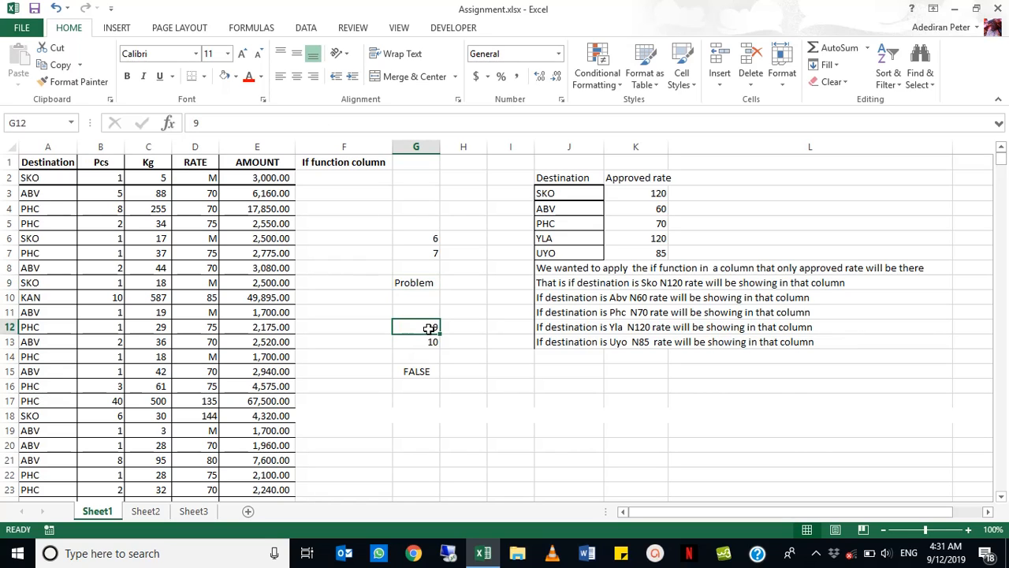
pyautogui.click(425, 343)
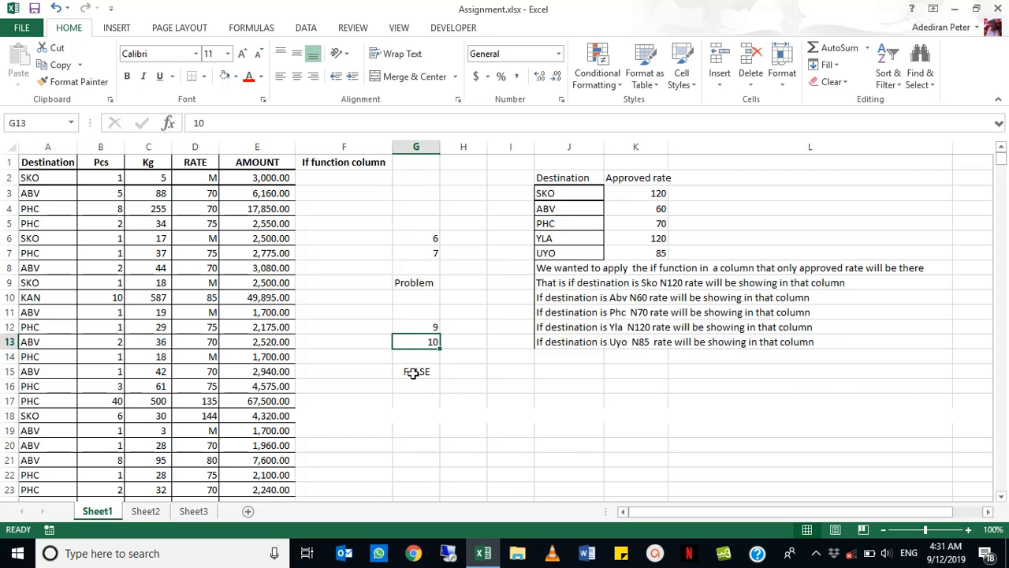
pyautogui.click(413, 373)
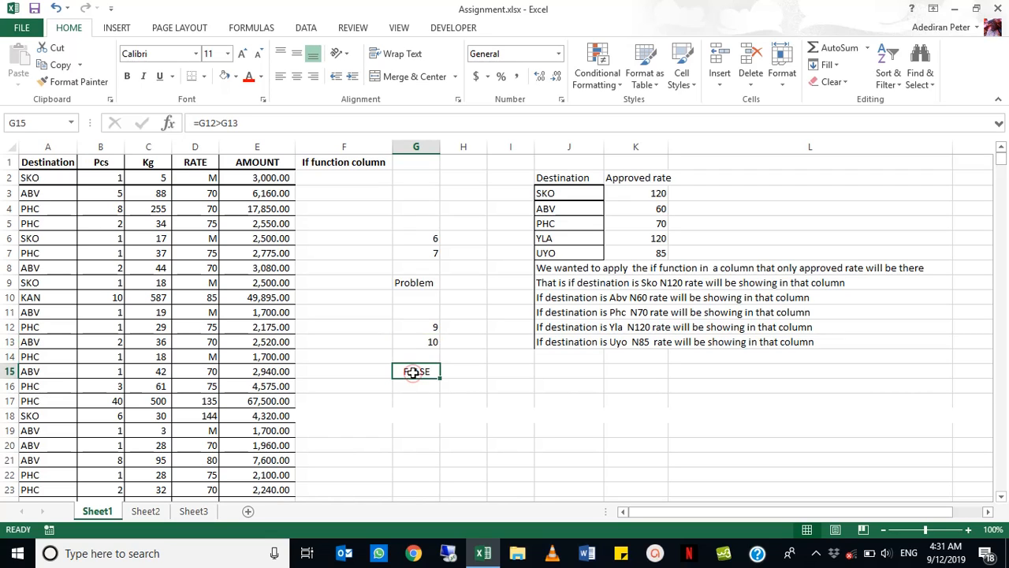
pyautogui.click(426, 328)
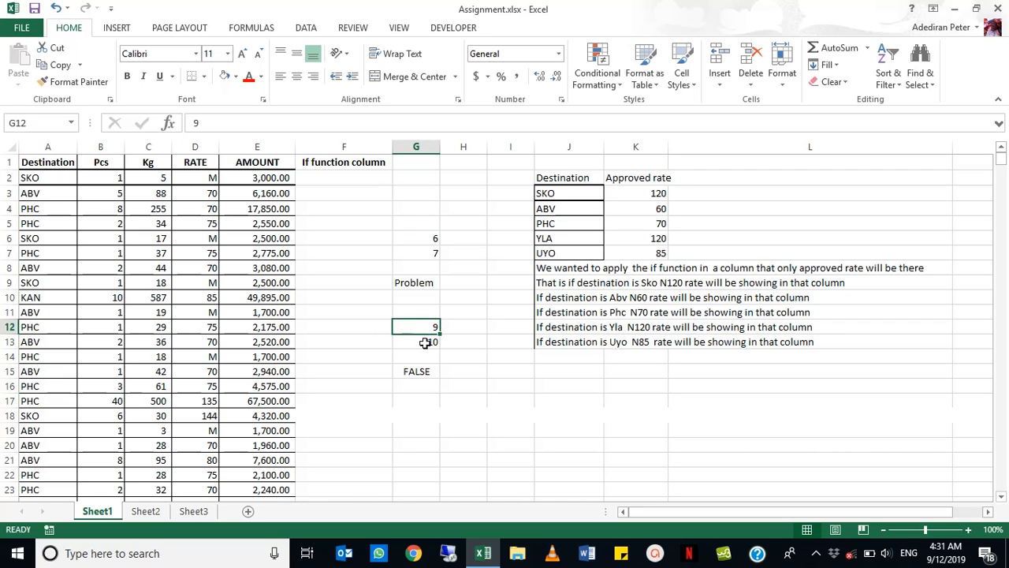
pyautogui.click(426, 341)
# Begin replacing the formula in cell G15 with an IF function whose logical test is G12>G13
pyautogui.click(416, 369)
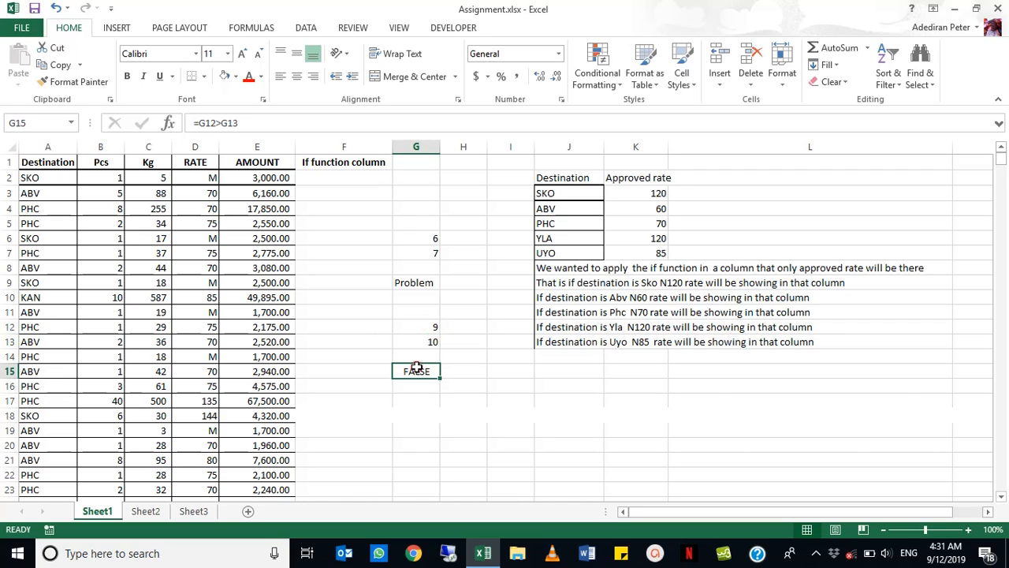
pyautogui.write('=')
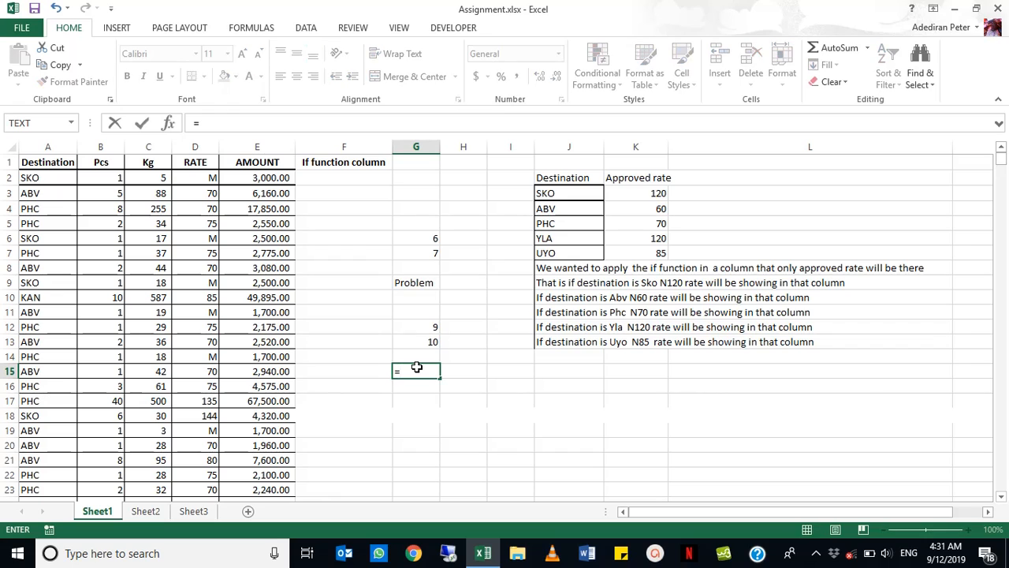
pyautogui.write('if')
pyautogui.press('Tab')
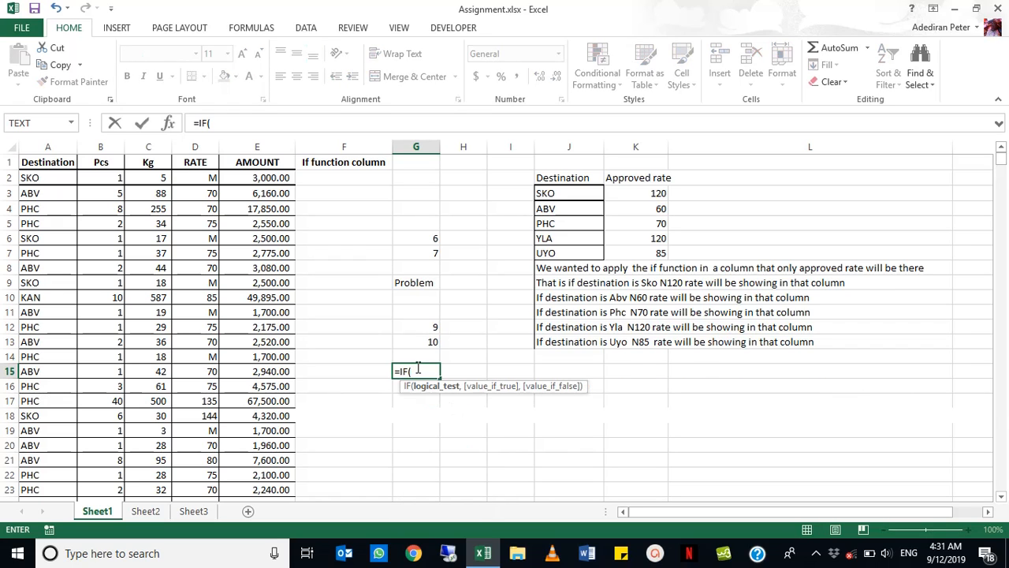
pyautogui.click(428, 327)
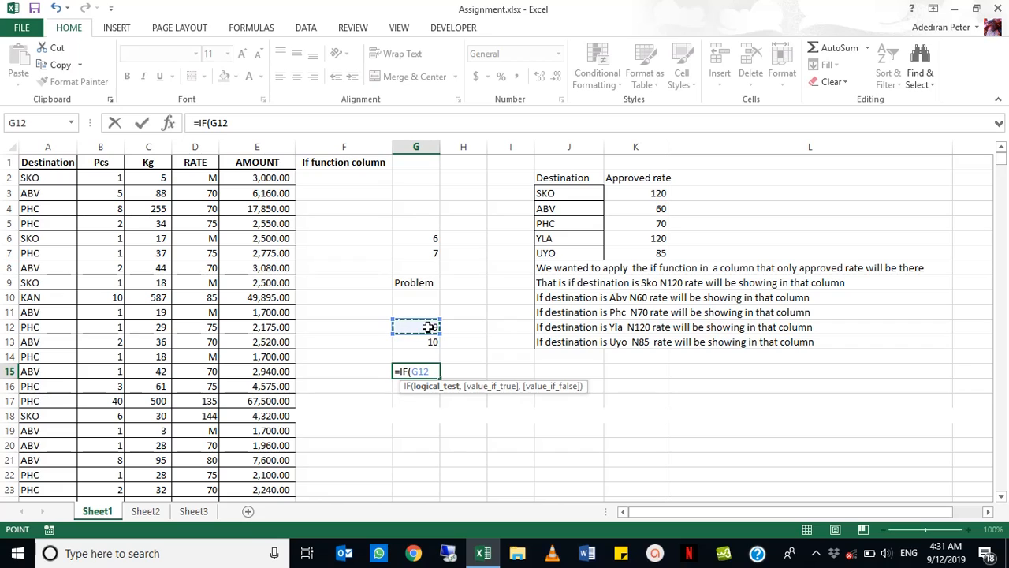
pyautogui.write('>')
pyautogui.click(426, 341)
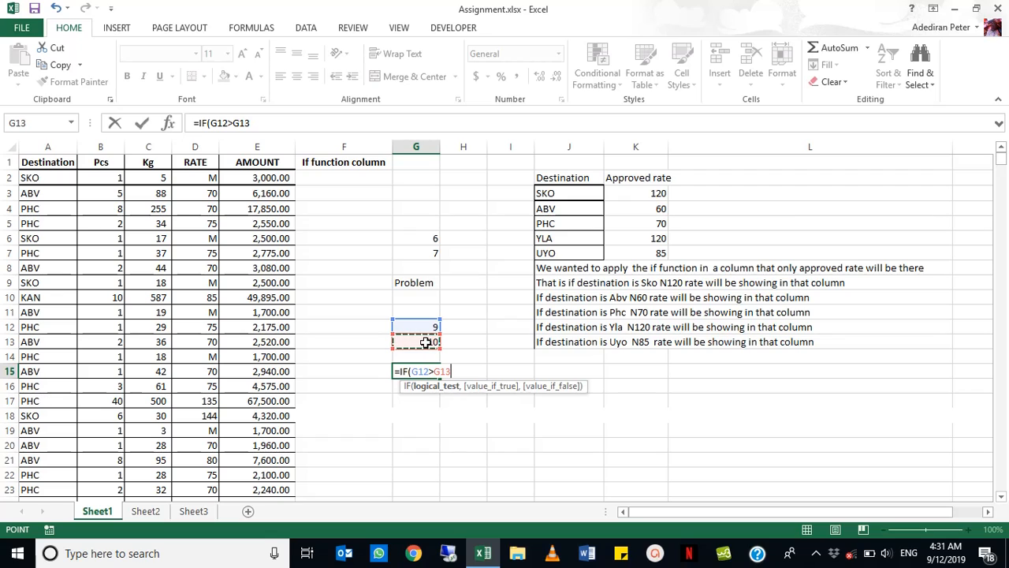
# Complete the IF formula in G15 with "No Way" as the value if true and "Theres Way" as the value if false
pyautogui.write(',')
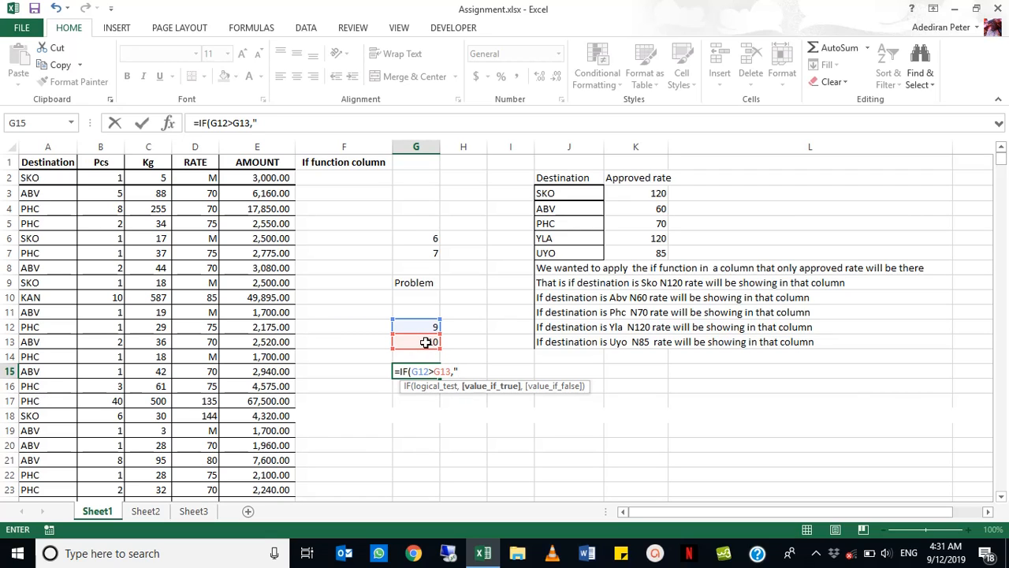
pyautogui.write('"No Way"')
pyautogui.write(',')
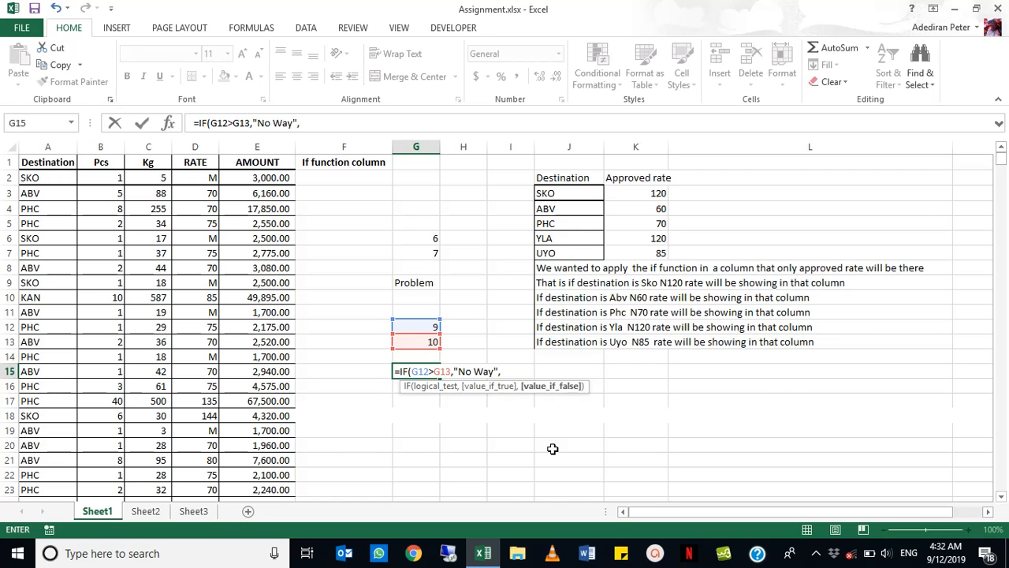
pyautogui.write('"Theres Way')
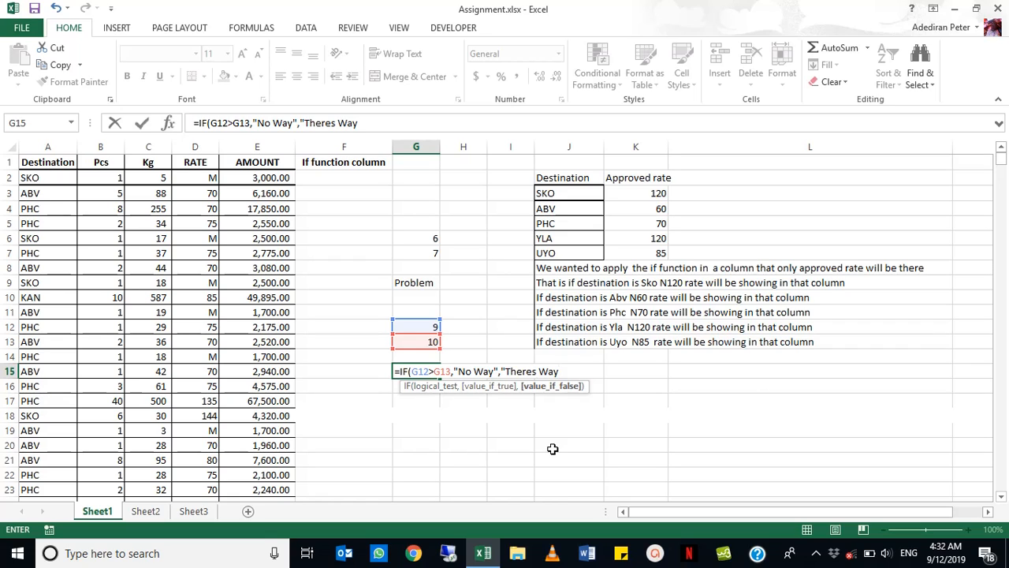
pyautogui.write('")')
pyautogui.press('Return')
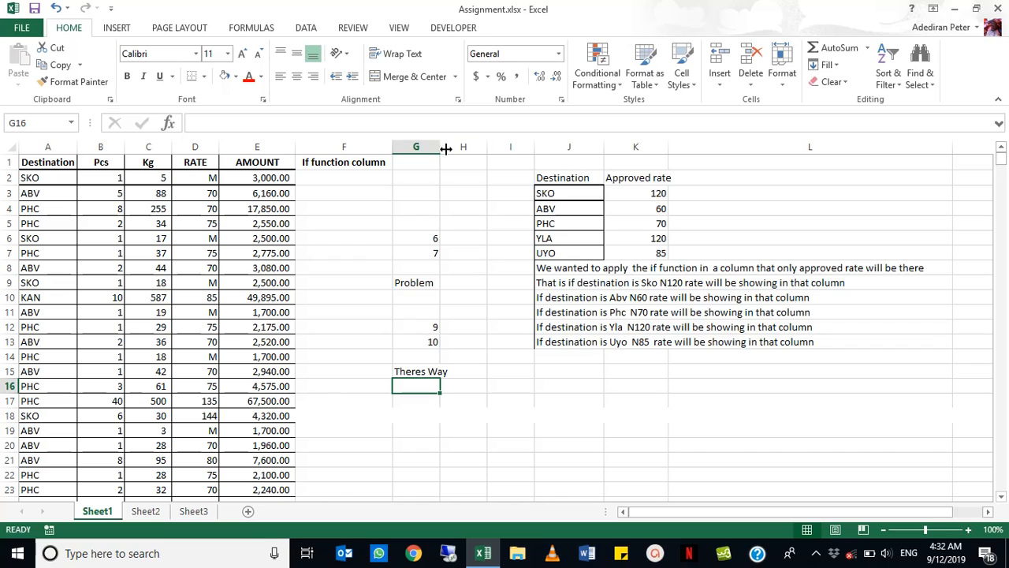
# Widen column G to fit the text in G15 and check the IF formula against the value in G12
pyautogui.moveTo(441, 149); pyautogui.dragTo(457, 149)
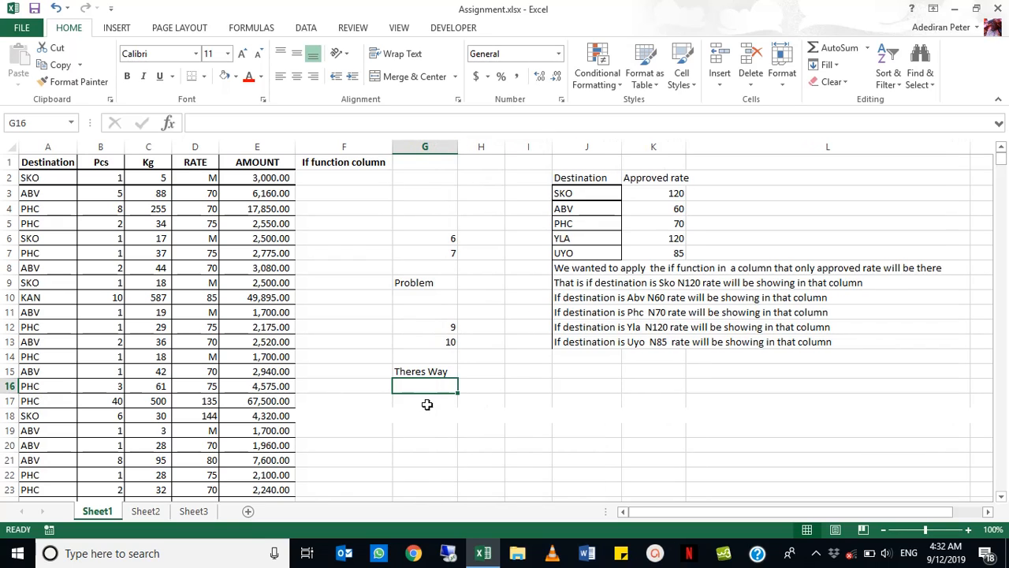
pyautogui.click(423, 369)
pyautogui.click(434, 329)
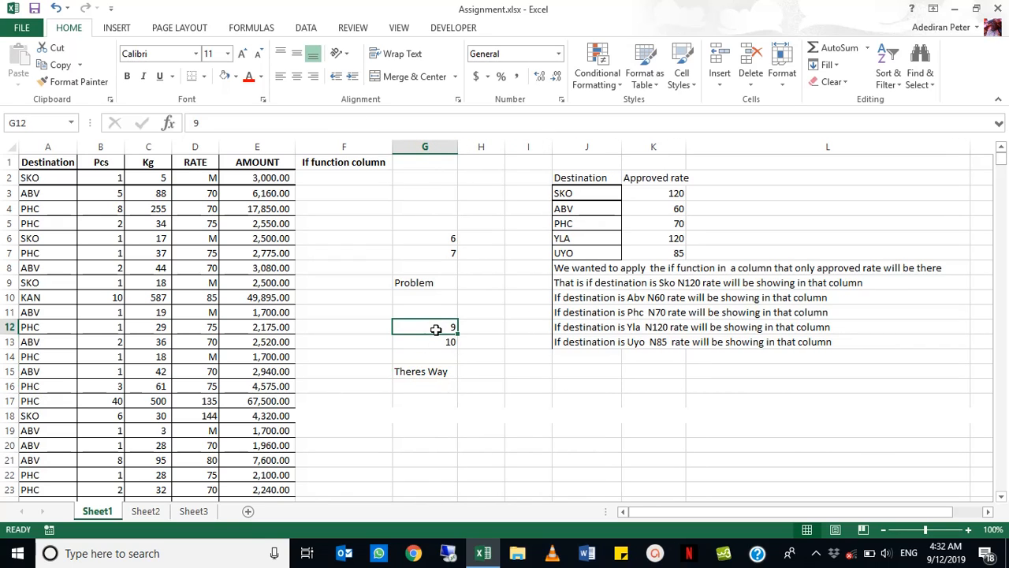
pyautogui.click(430, 369)
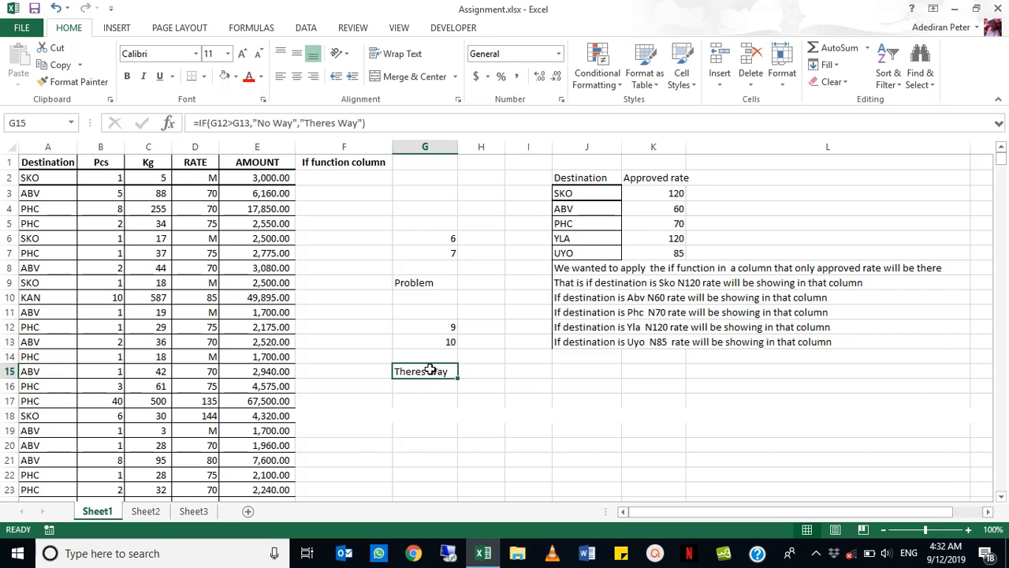
# Change the value in cell G12 to 11 to retest the IF formula in G15
pyautogui.click(437, 326)
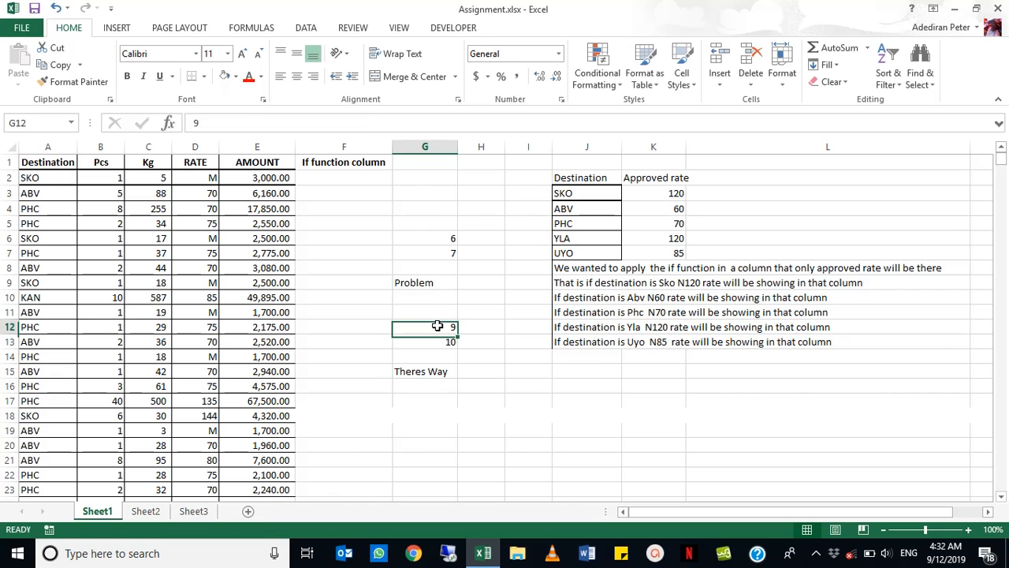
pyautogui.write('11')
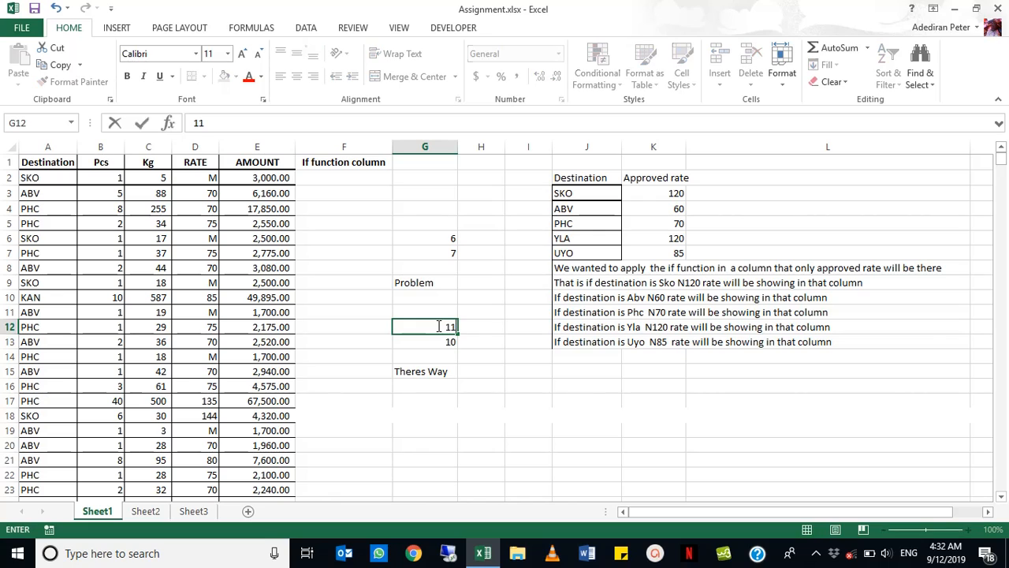
pyautogui.press('Return')
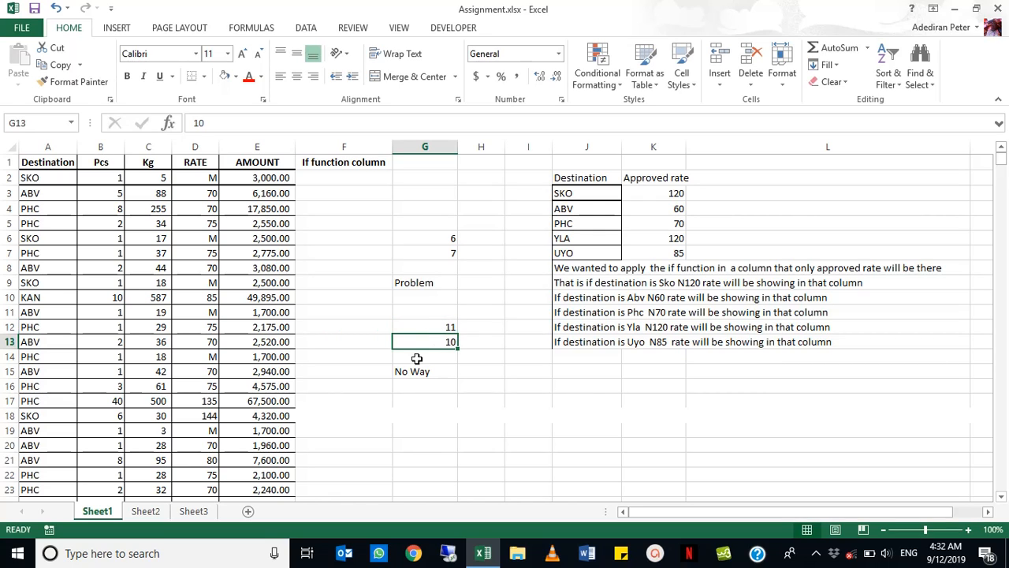
pyautogui.click(443, 323)
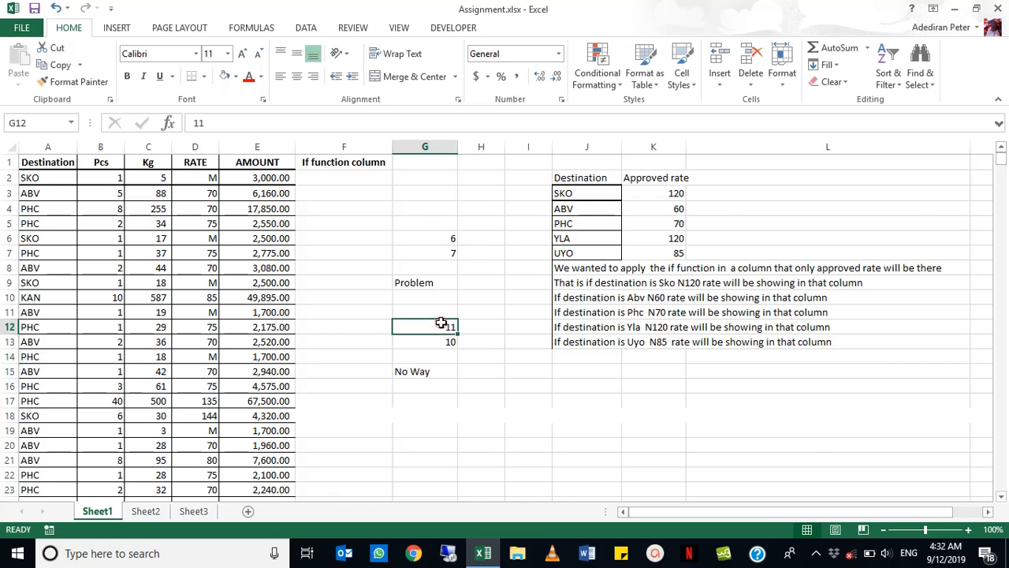
# Examine the logical test, value if true and value if false arguments of the IF formula in G15, leaving the formula as it is
pyautogui.click(418, 369)
pyautogui.click(325, 123)
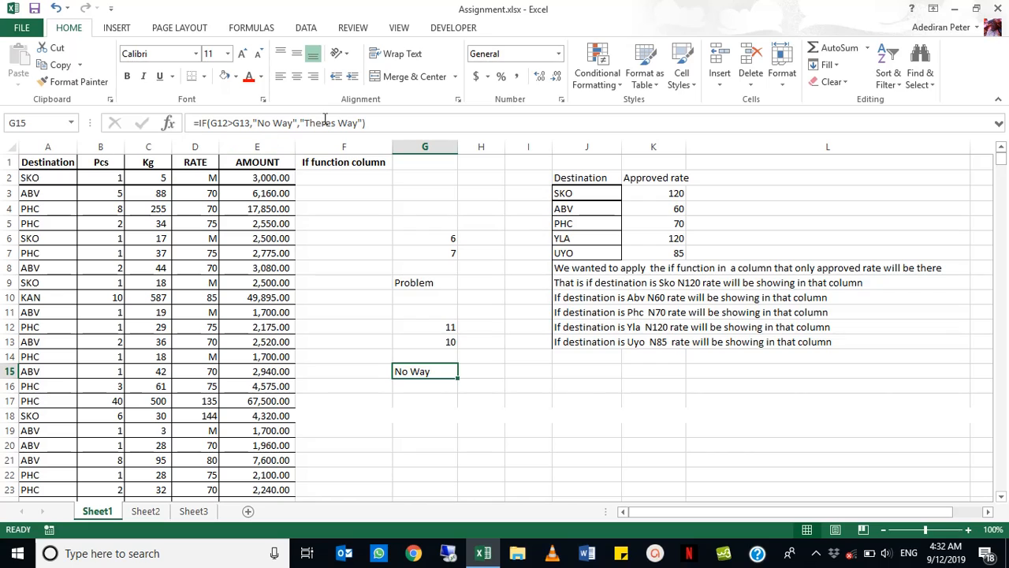
pyautogui.click(240, 123)
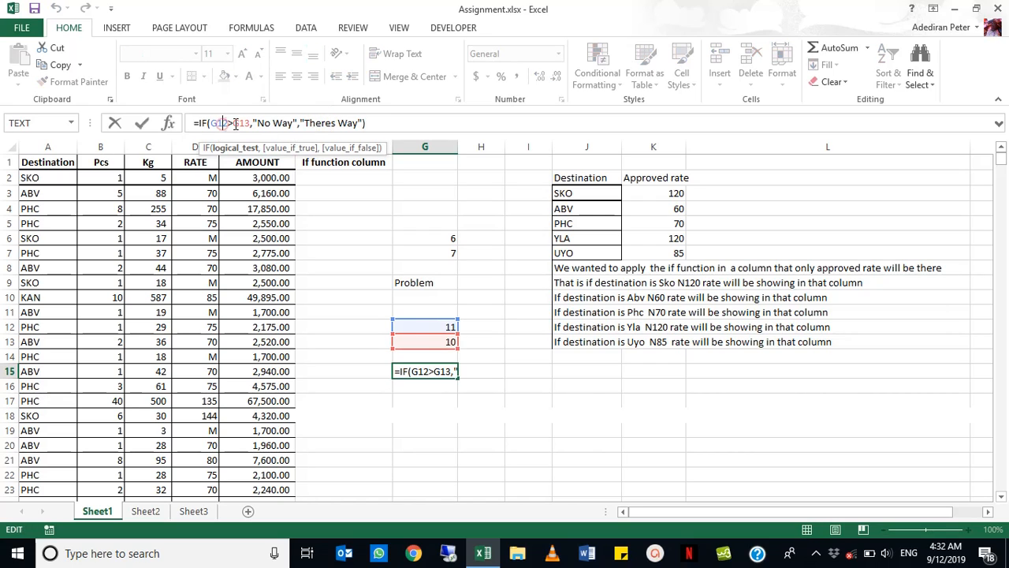
pyautogui.click(271, 123)
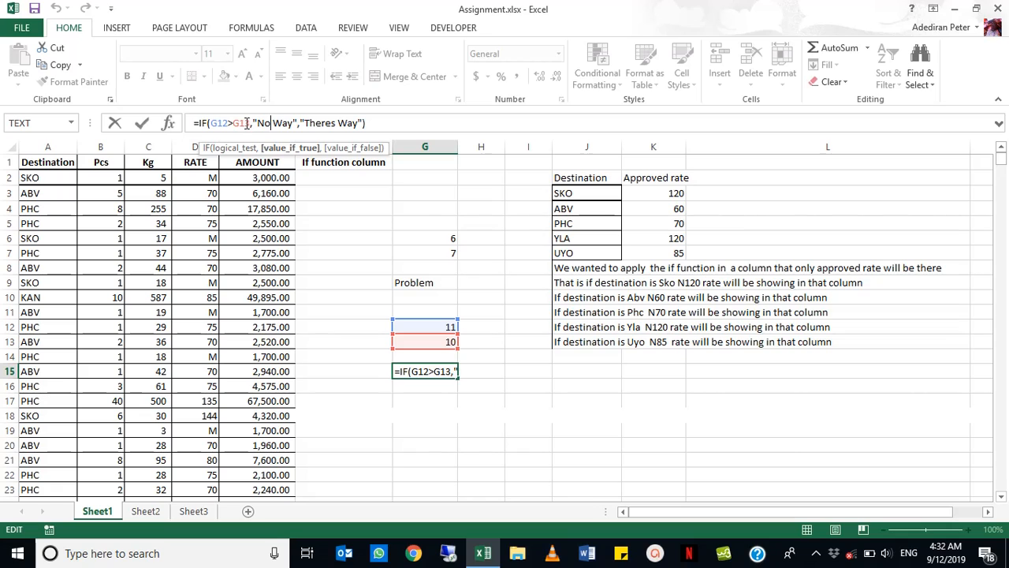
pyautogui.moveTo(251, 124); pyautogui.dragTo(209, 124)
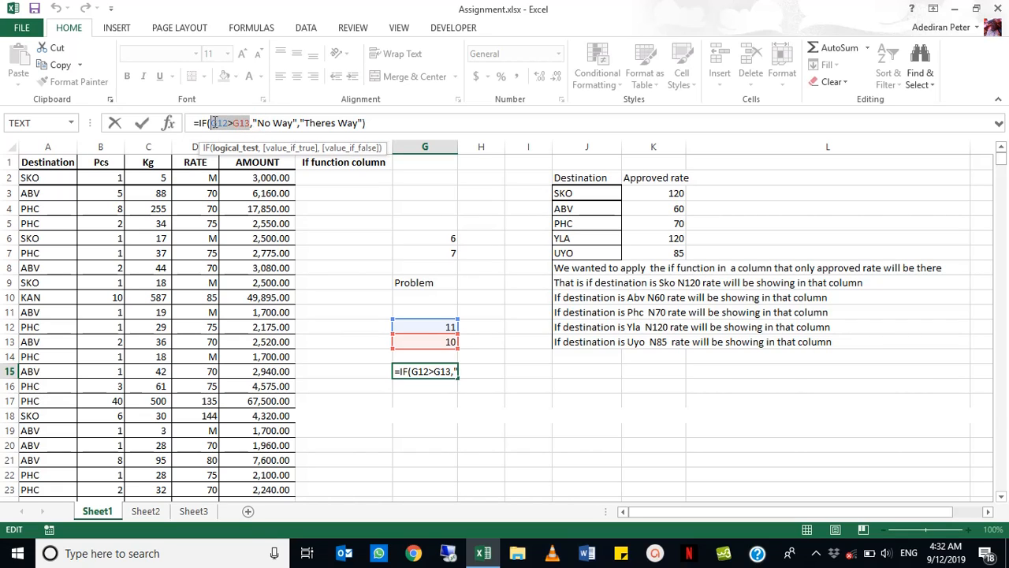
pyautogui.click(272, 122)
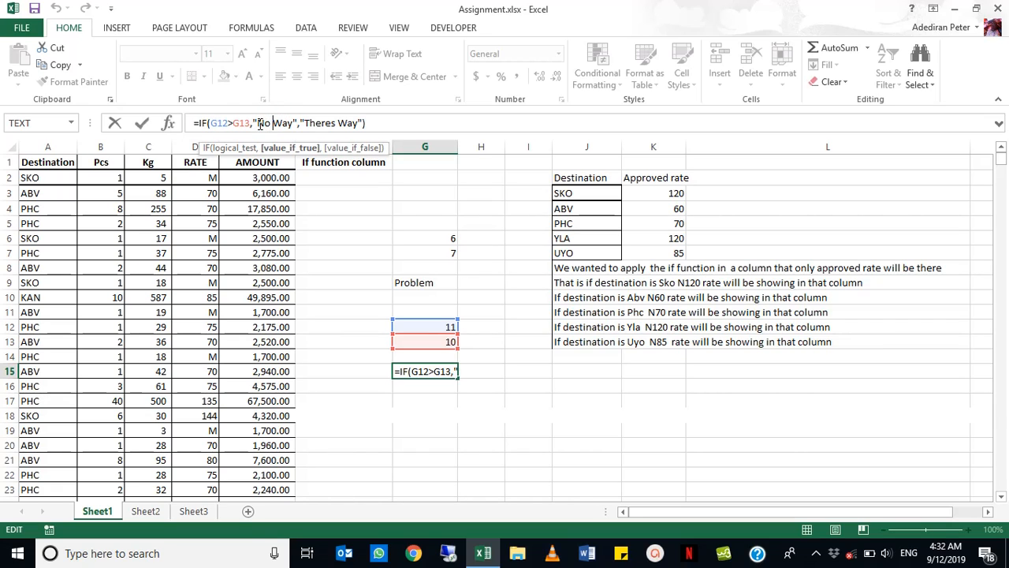
pyautogui.moveTo(251, 124); pyautogui.dragTo(232, 123)
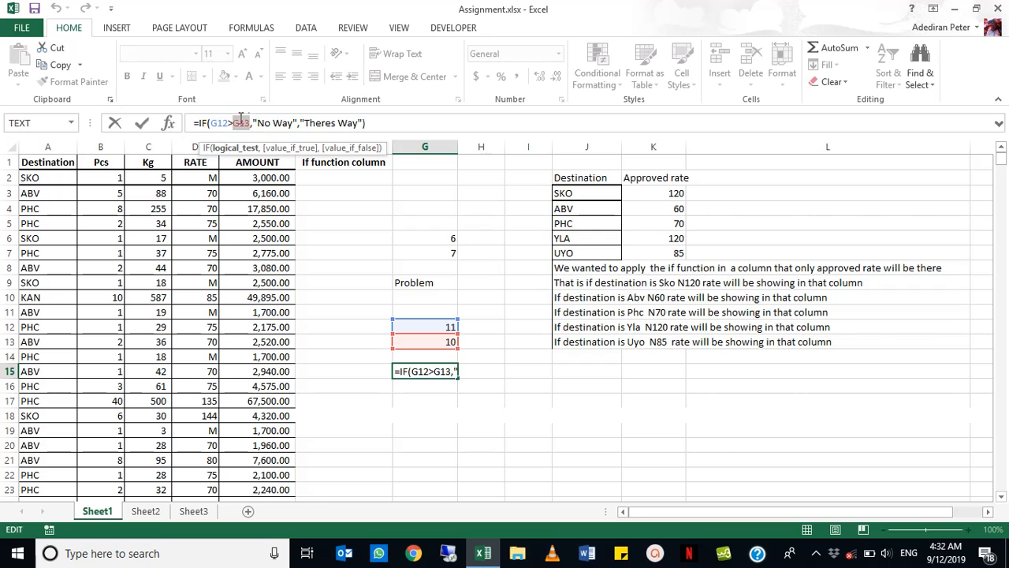
pyautogui.click(265, 121)
pyautogui.click(333, 124)
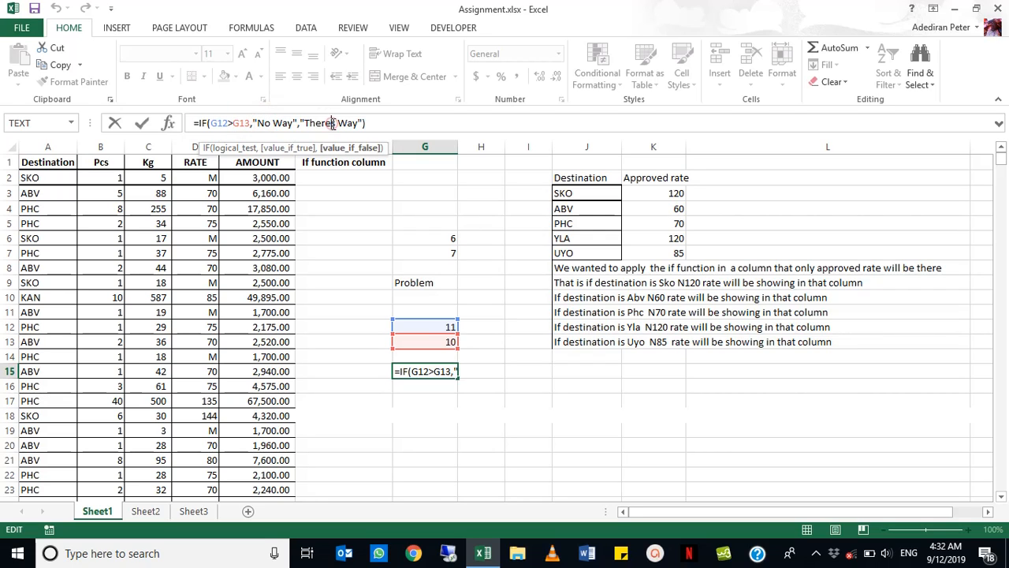
pyautogui.click(350, 148)
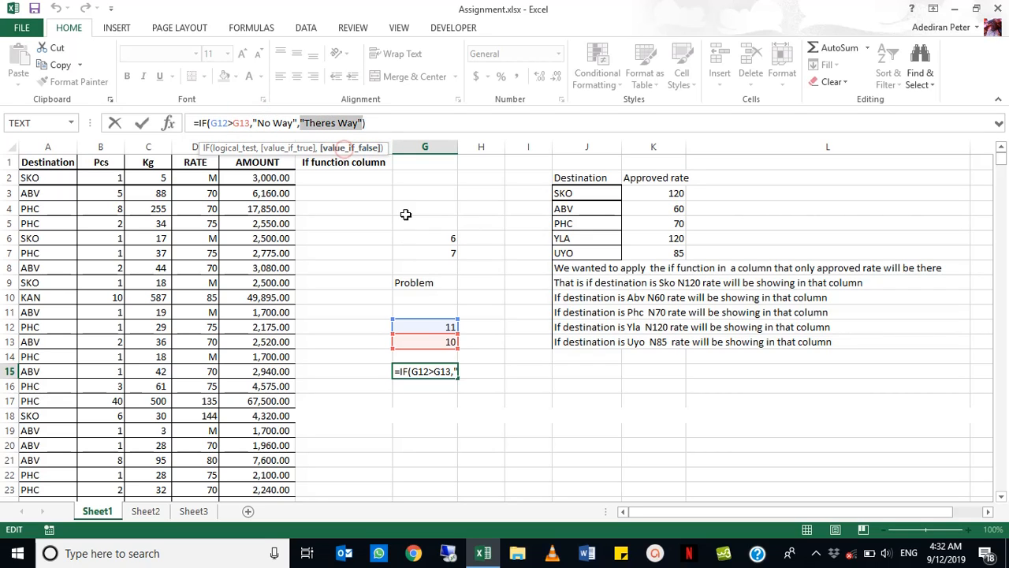
pyautogui.press('Return')
# Clear the practice values and formulas from cells G5 to G18
pyautogui.moveTo(428, 223); pyautogui.dragTo(452, 414)
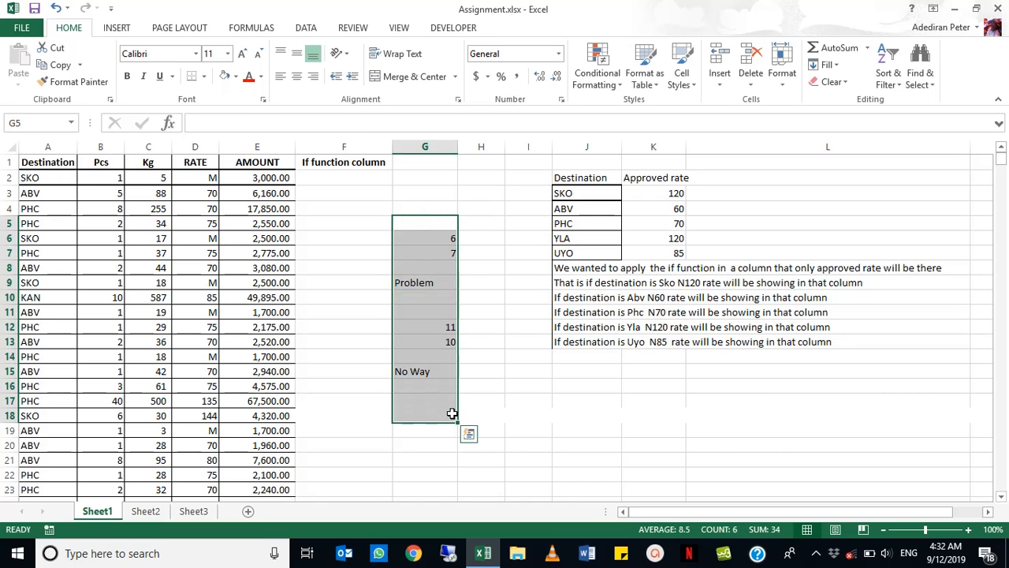
pyautogui.press('Delete')
pyautogui.click(388, 328)
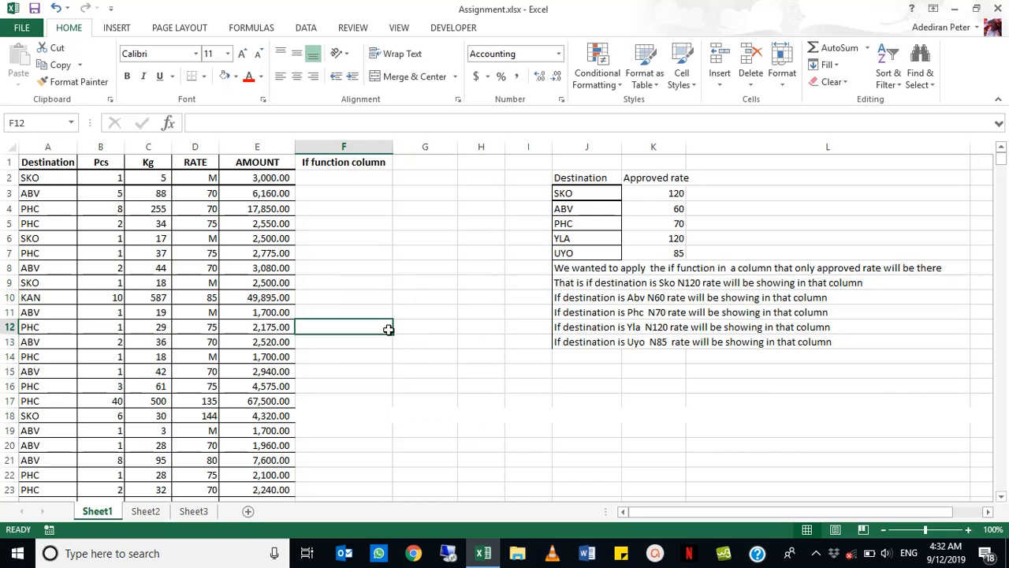
pyautogui.click(402, 224)
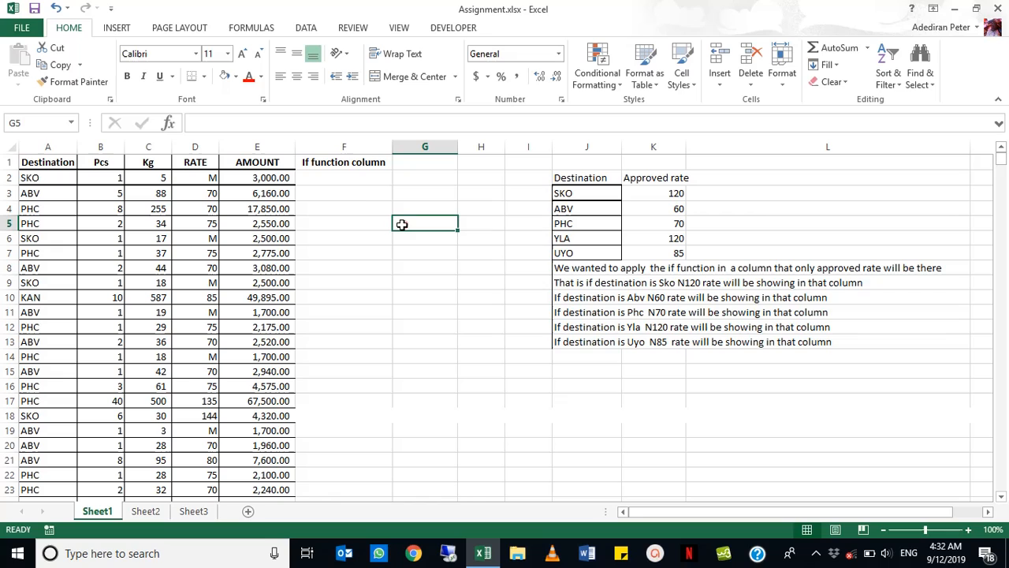
# Review the empty If function column and read the task instruction in J8 about showing only approved rates
pyautogui.click(363, 194)
pyautogui.click(324, 264)
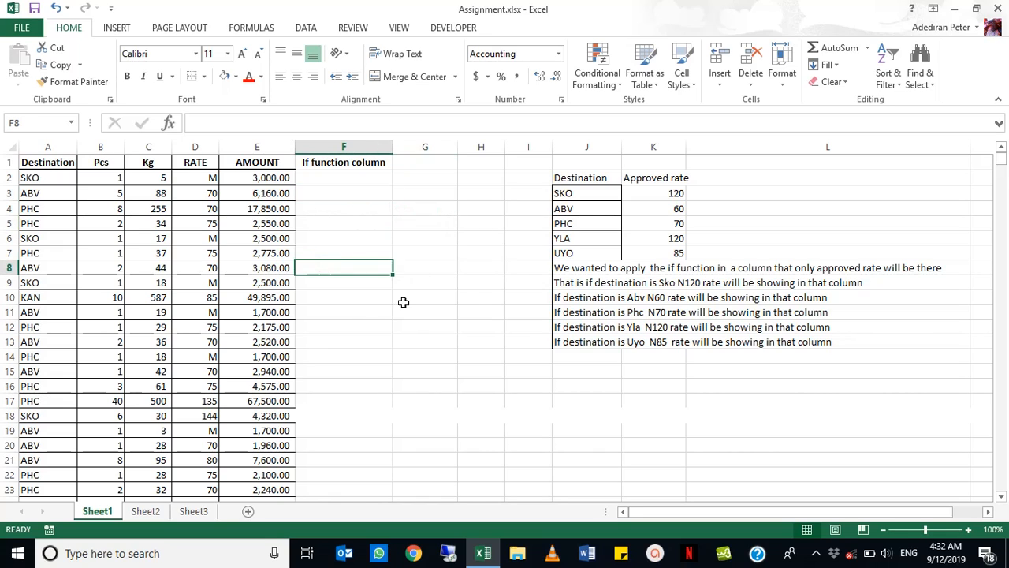
pyautogui.click(464, 325)
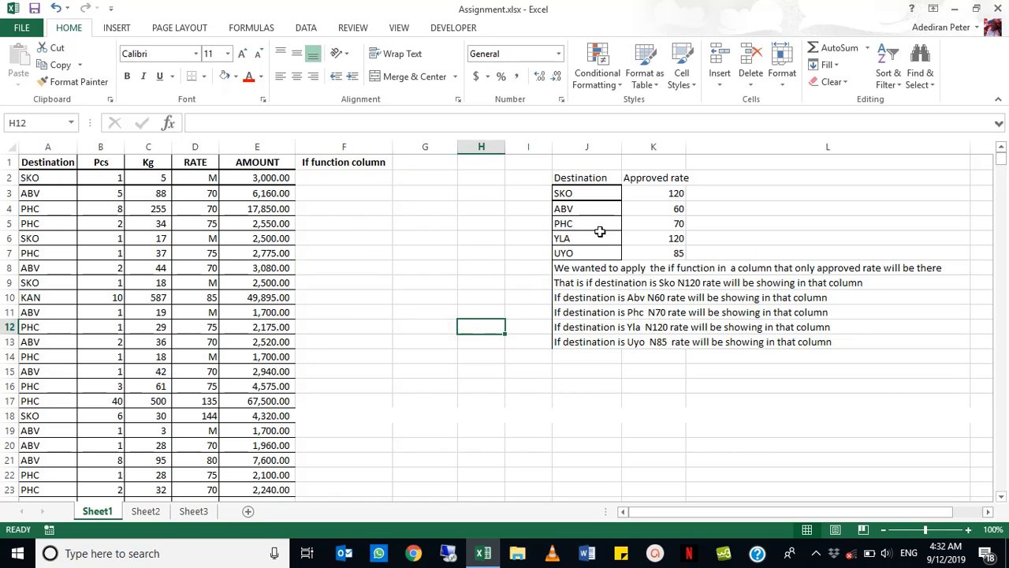
pyautogui.click(383, 197)
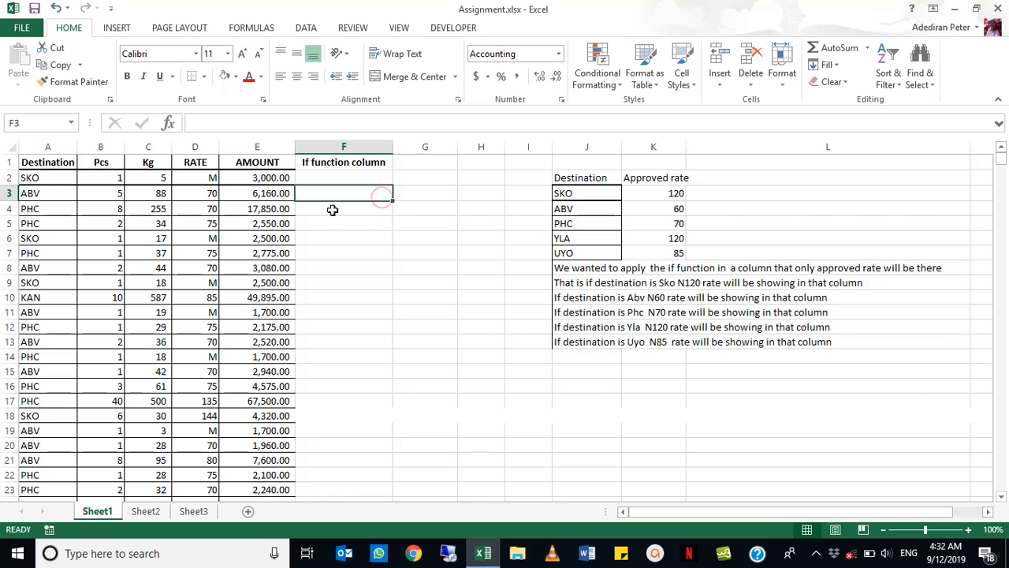
pyautogui.click(349, 282)
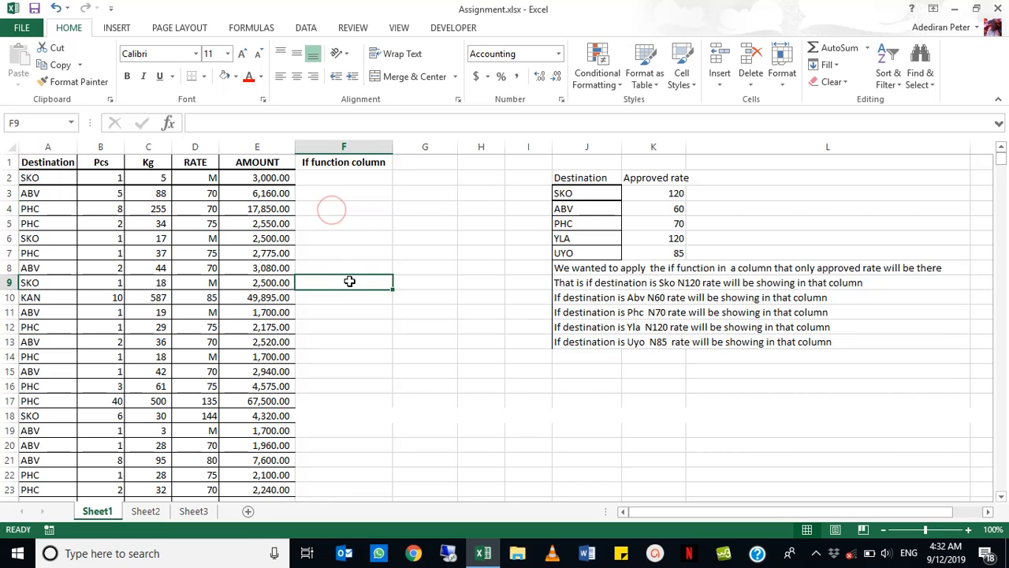
pyautogui.click(580, 268)
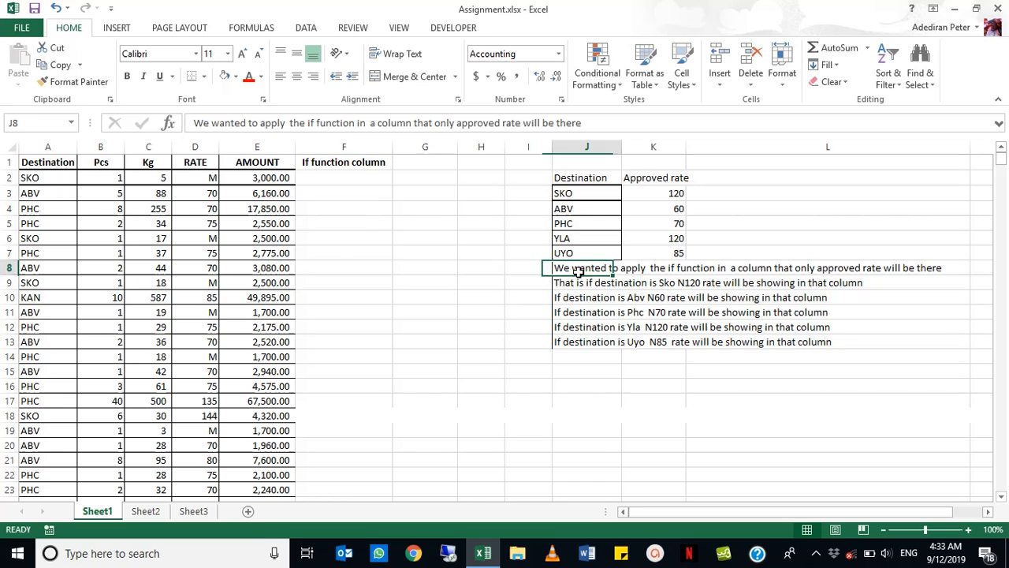
pyautogui.click(730, 268)
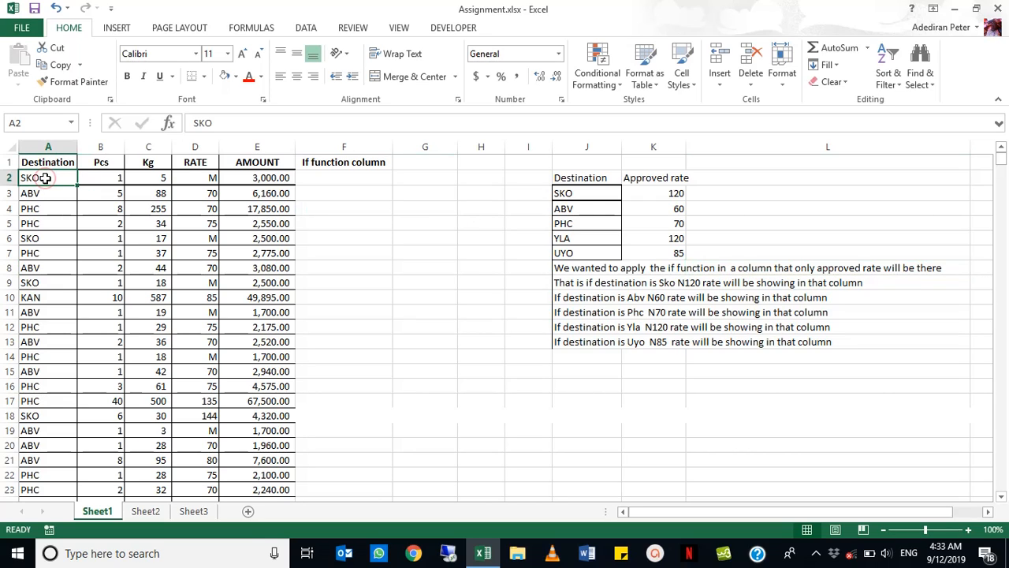
# Compare sample destinations in column A with the approved rates in K3 to K7 that belong in the If function column
pyautogui.click(300, 182)
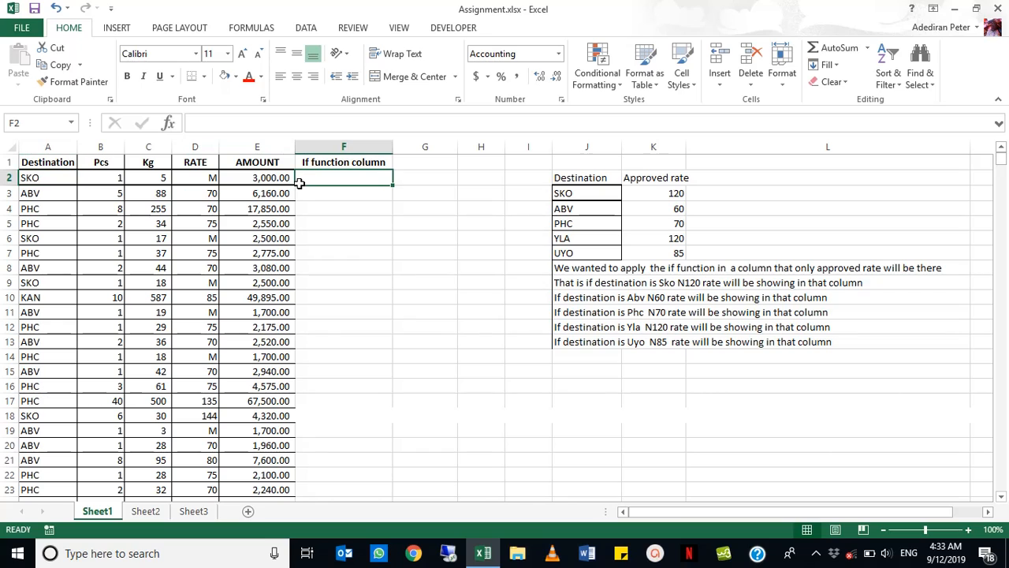
pyautogui.click(49, 179)
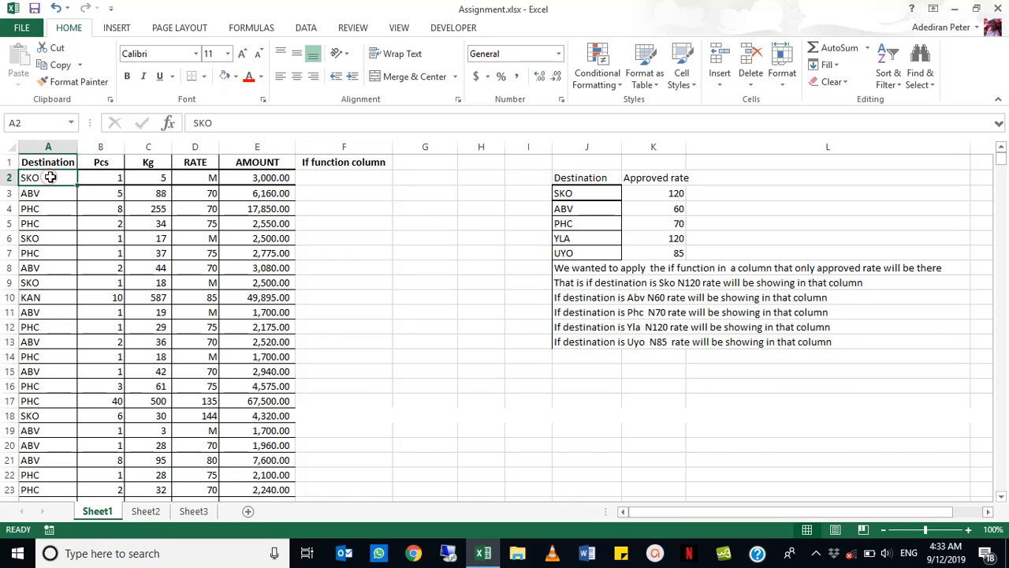
pyautogui.click(307, 181)
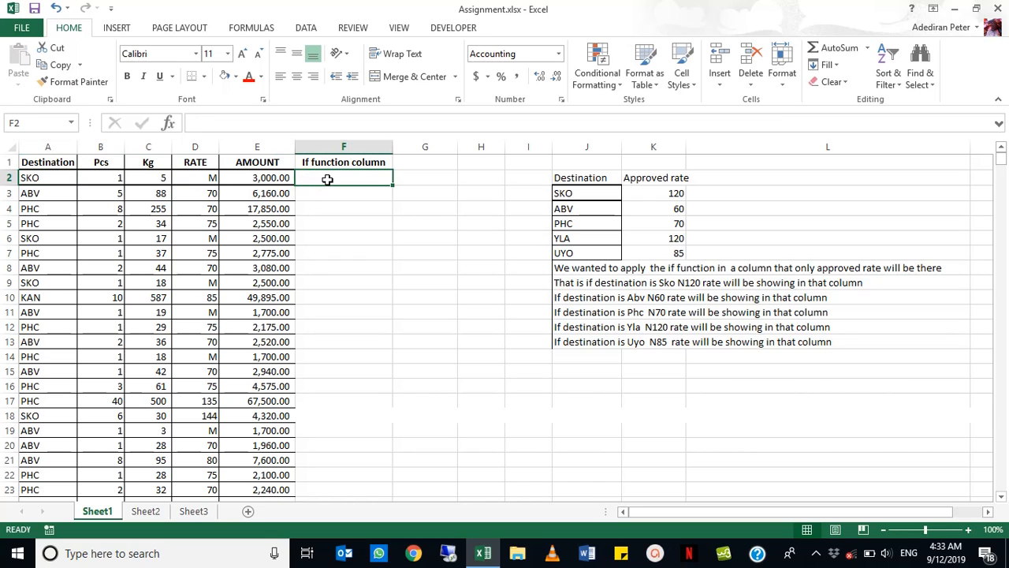
pyautogui.click(659, 192)
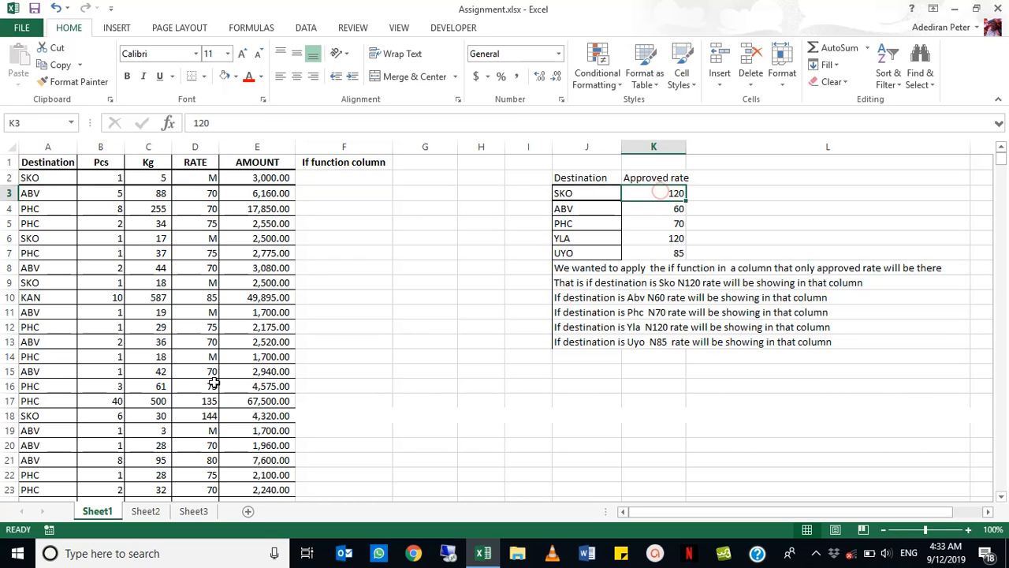
pyautogui.click(31, 372)
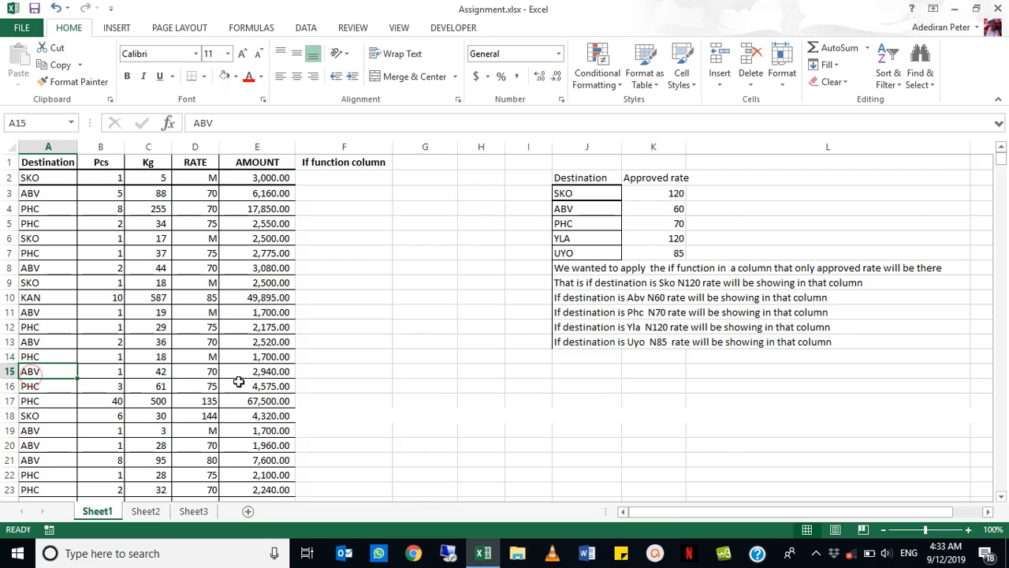
pyautogui.click(329, 371)
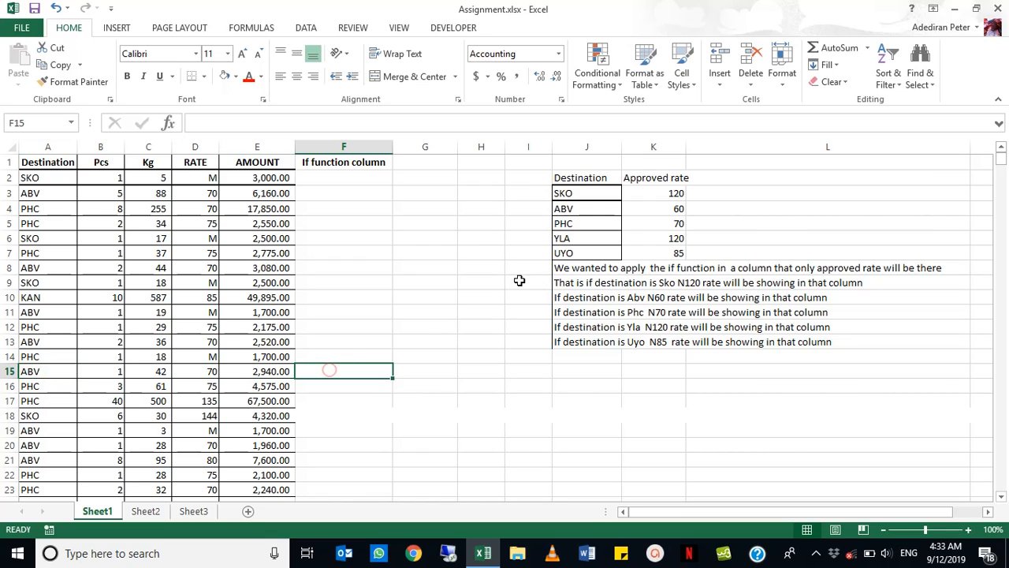
pyautogui.click(658, 210)
pyautogui.click(44, 254)
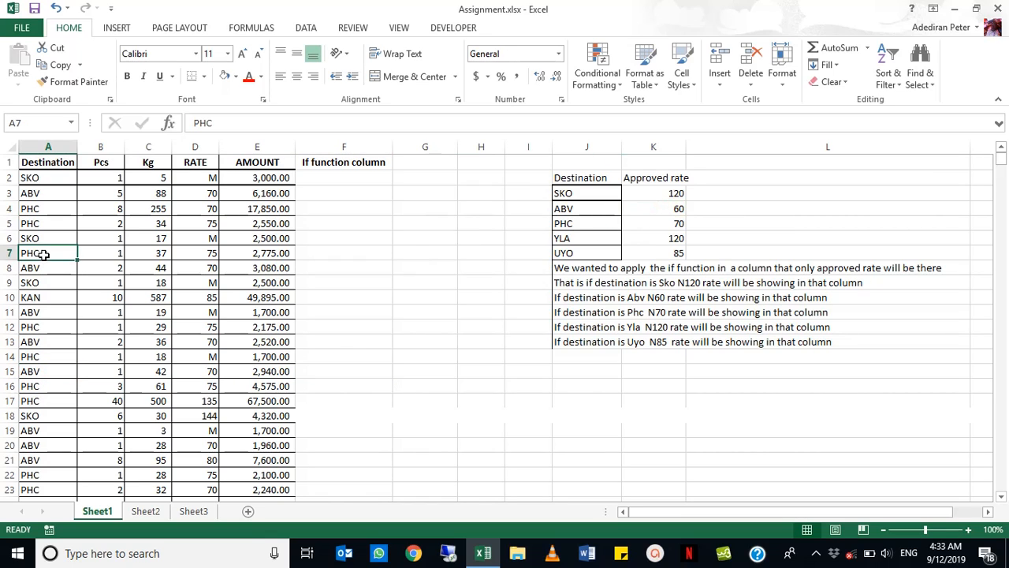
pyautogui.click(322, 252)
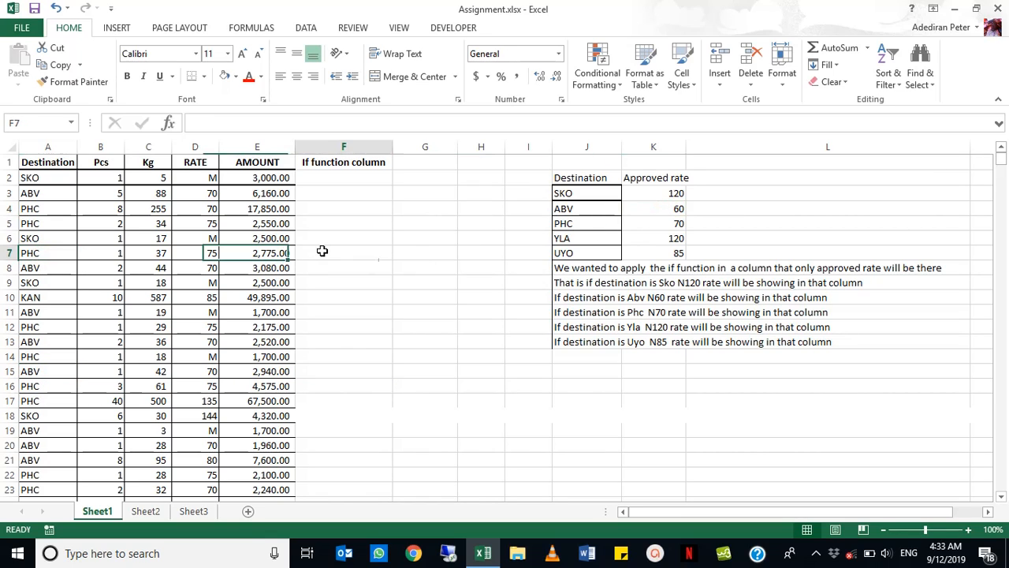
pyautogui.click(661, 219)
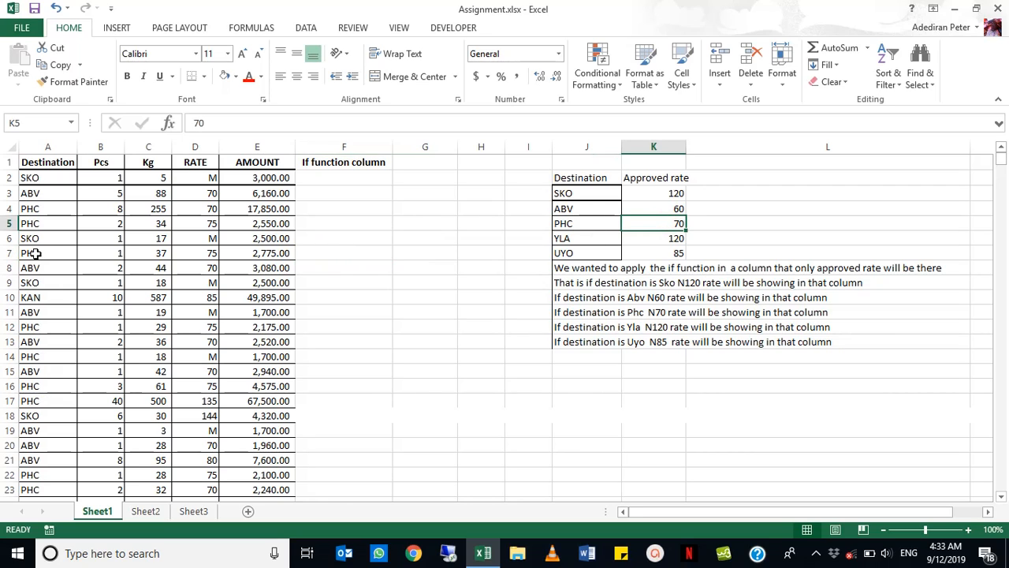
pyautogui.click(41, 371)
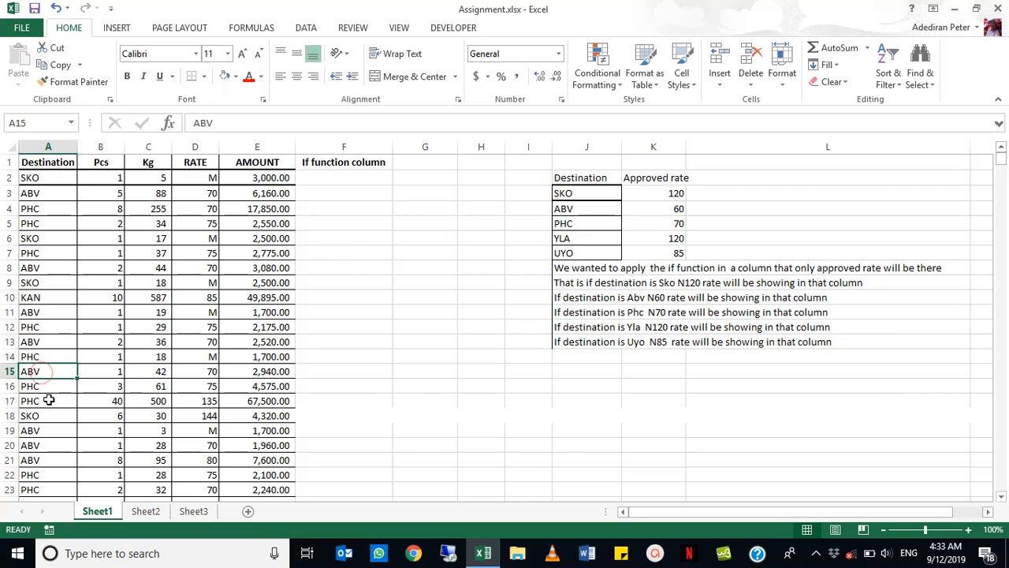
pyautogui.click(49, 400)
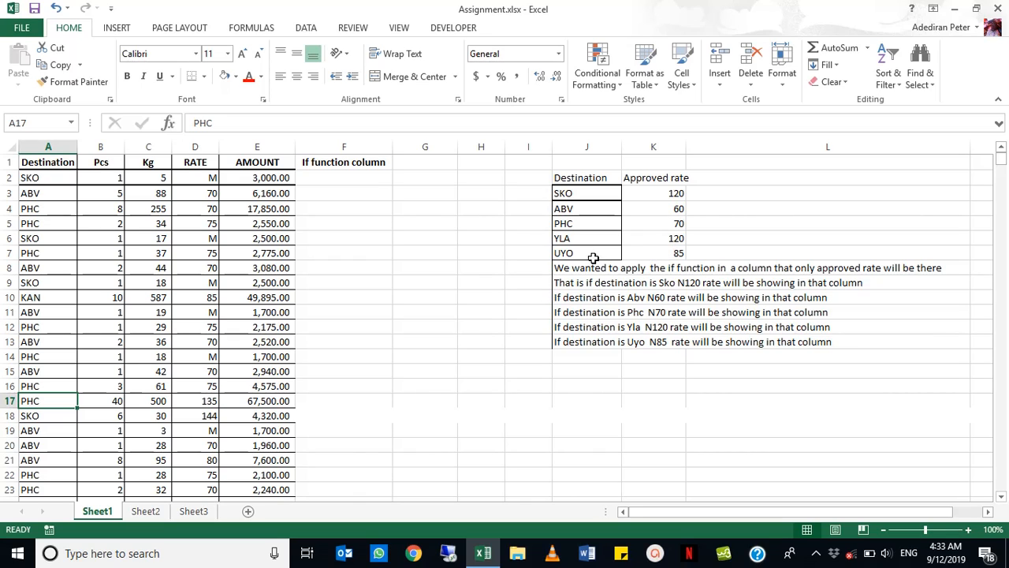
pyautogui.click(666, 255)
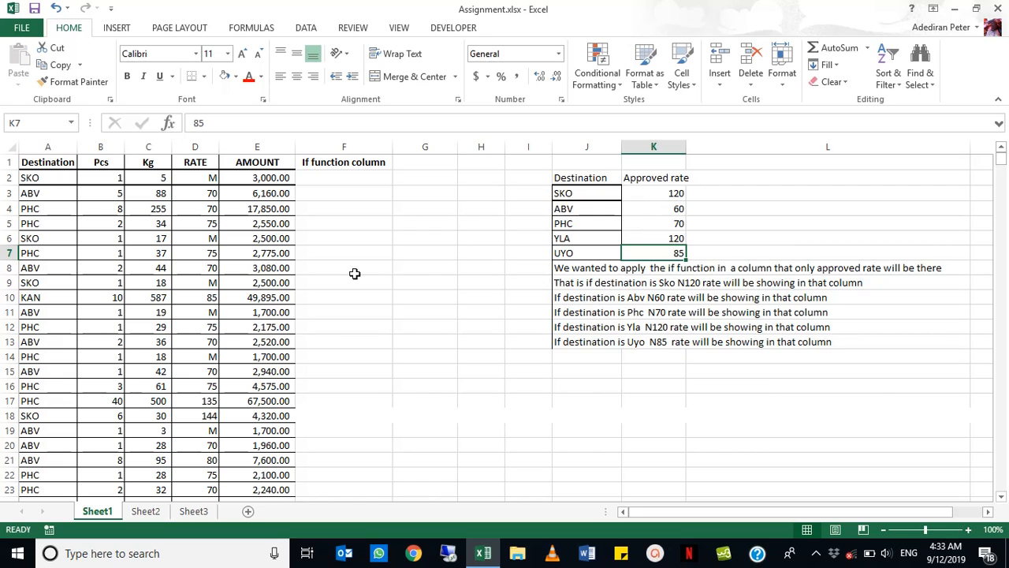
pyautogui.click(676, 195)
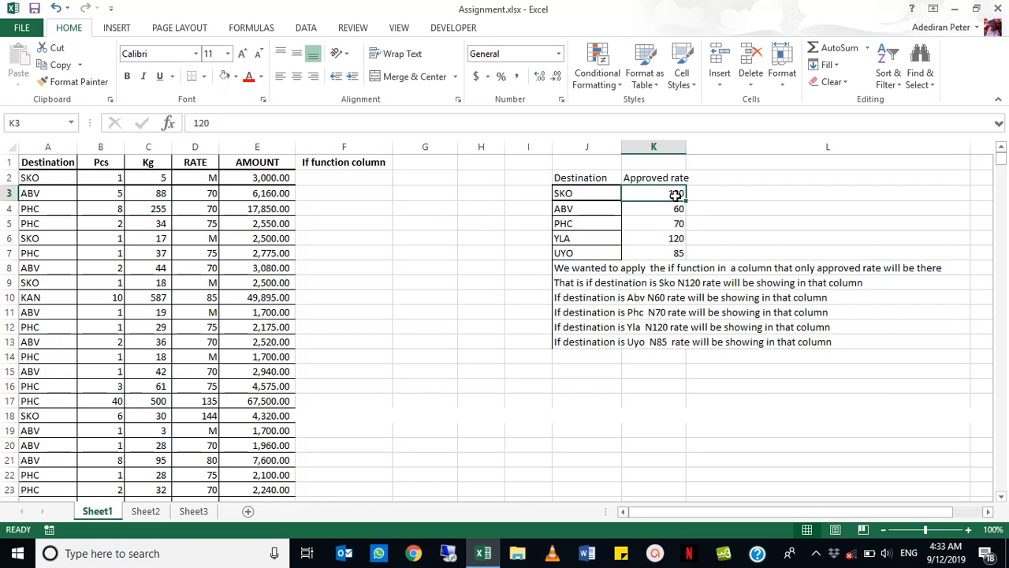
# Enter the formula =IF(A2=J3,K3,"") in cell F2 of the If function column
pyautogui.click(329, 166)
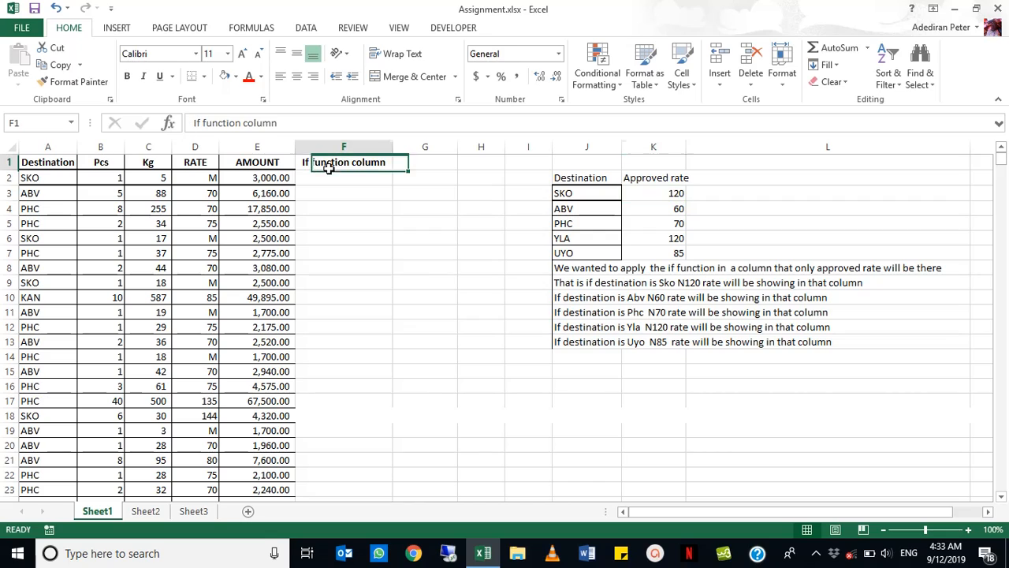
pyautogui.click(329, 173)
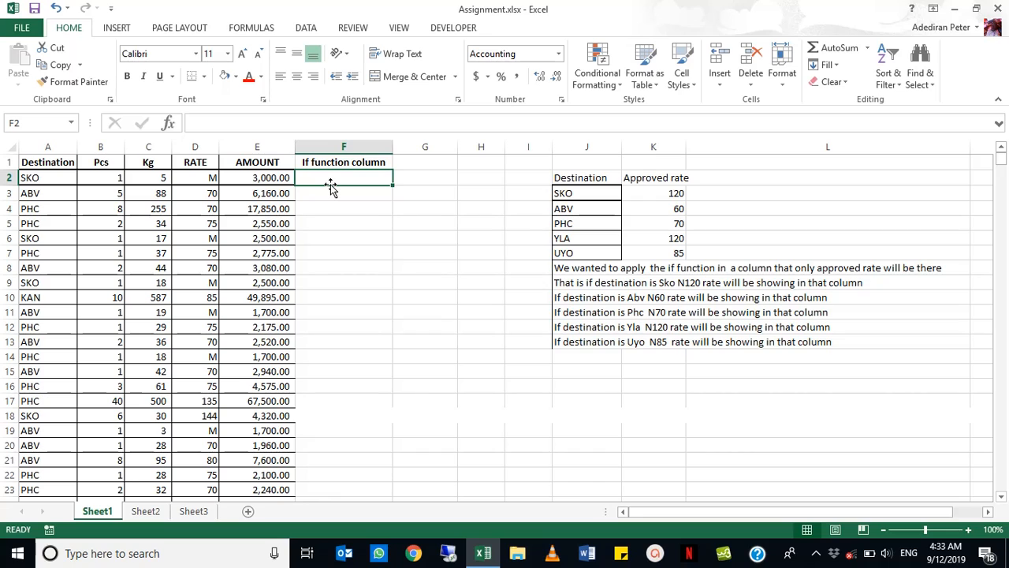
pyautogui.write('=if')
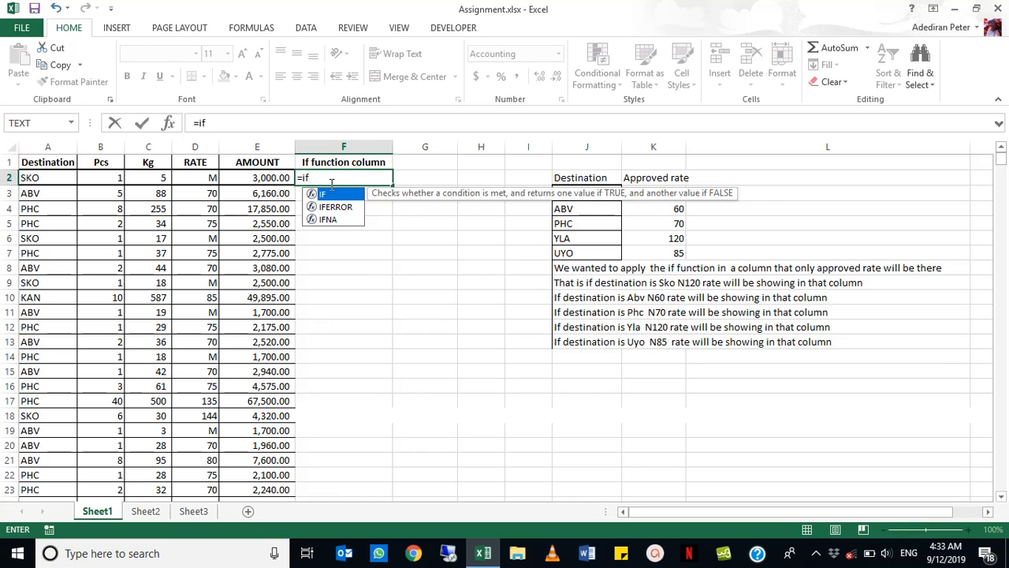
pyautogui.press('Tab')
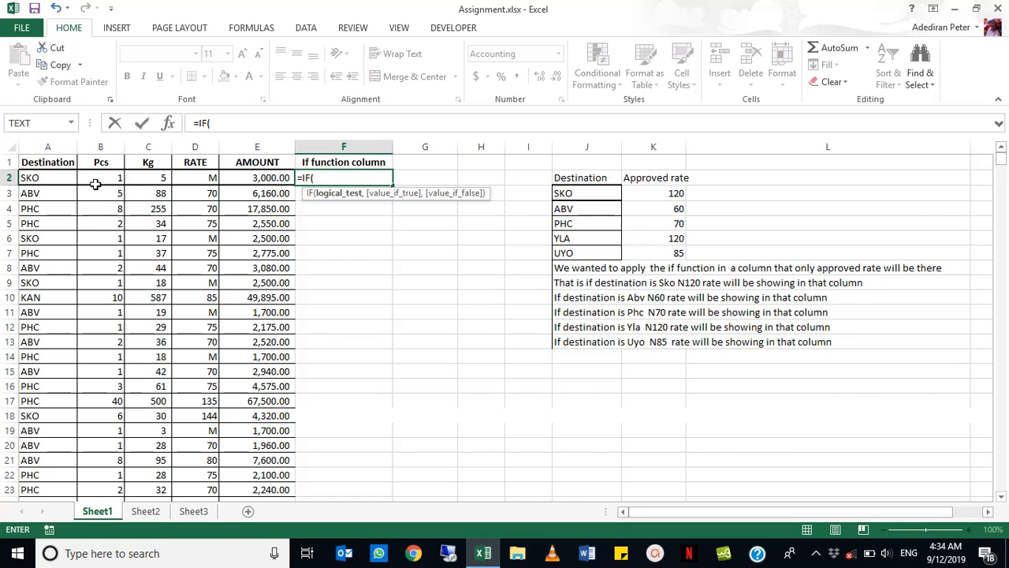
pyautogui.click(69, 177)
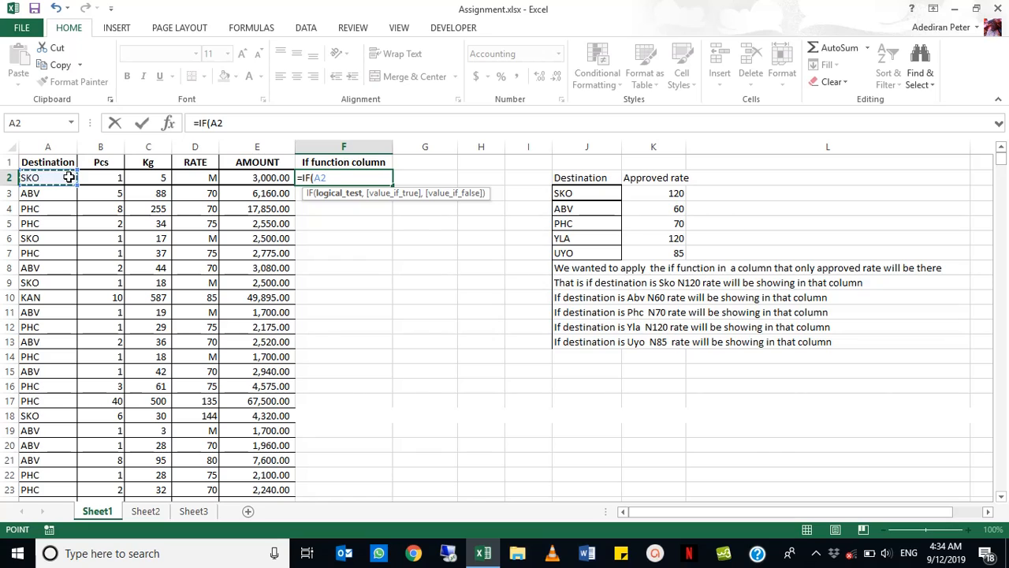
pyautogui.write('=')
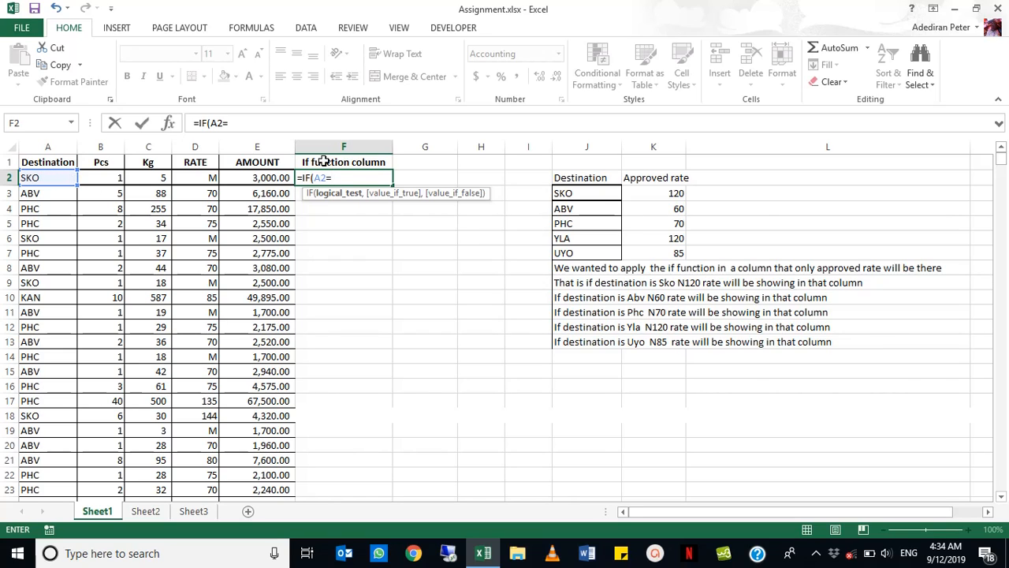
pyautogui.click(604, 191)
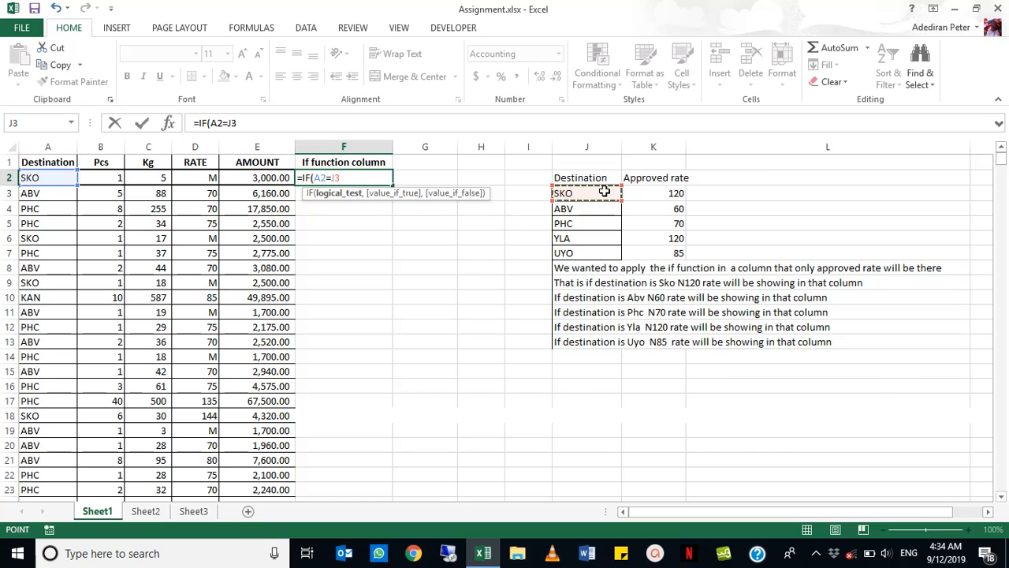
pyautogui.write(',')
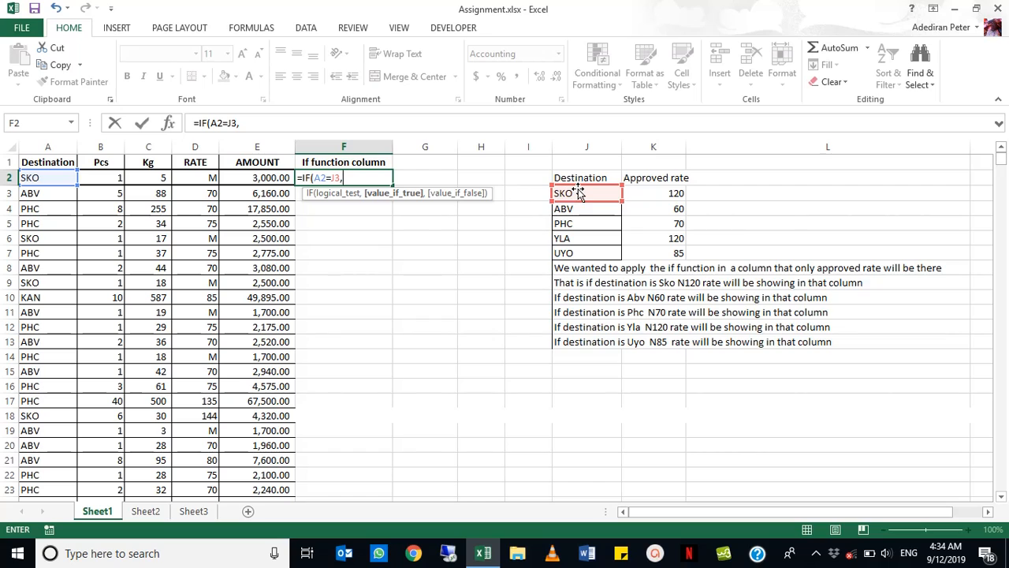
pyautogui.click(639, 194)
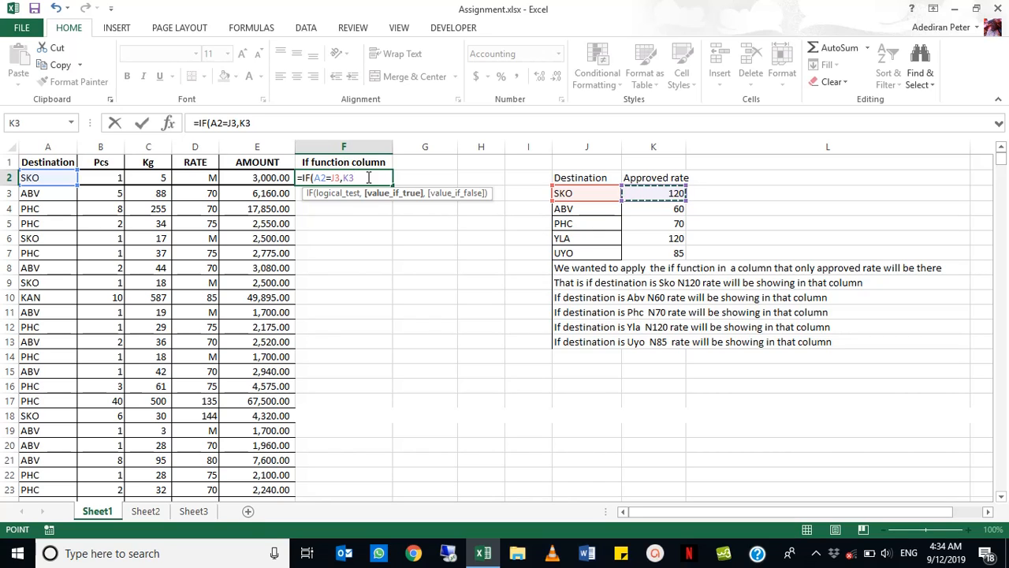
pyautogui.write(',')
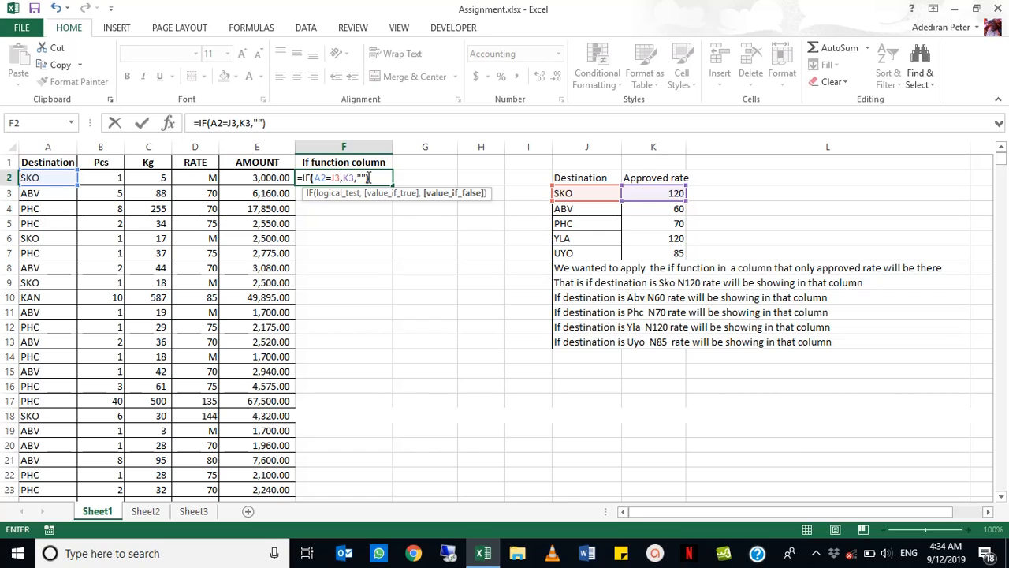
pyautogui.press('Return')
# Check the IF formula in F2 against the SKO entry in J3 and set SKO's approved rate in K3 to 40
pyautogui.click(368, 178)
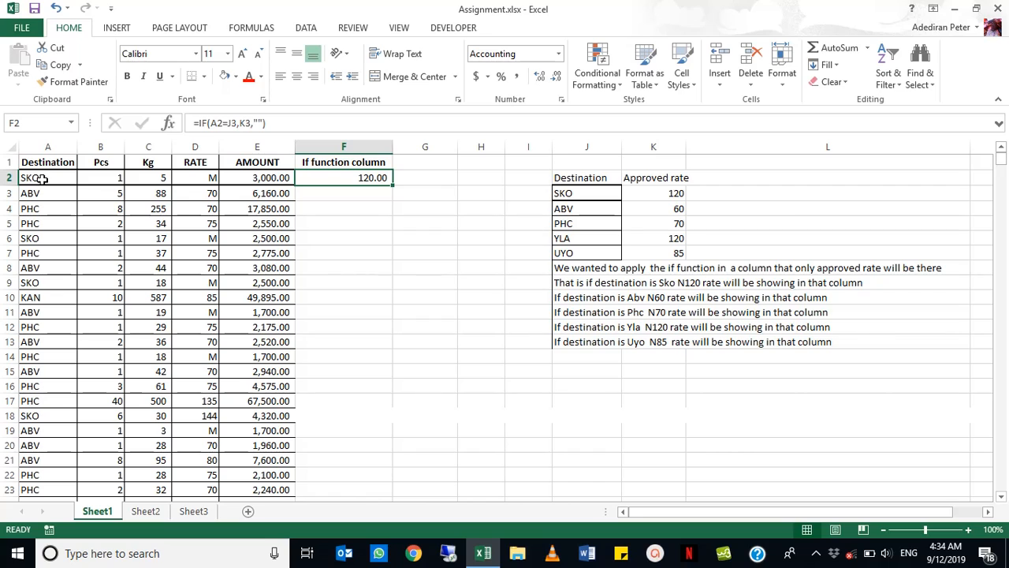
pyautogui.click(587, 197)
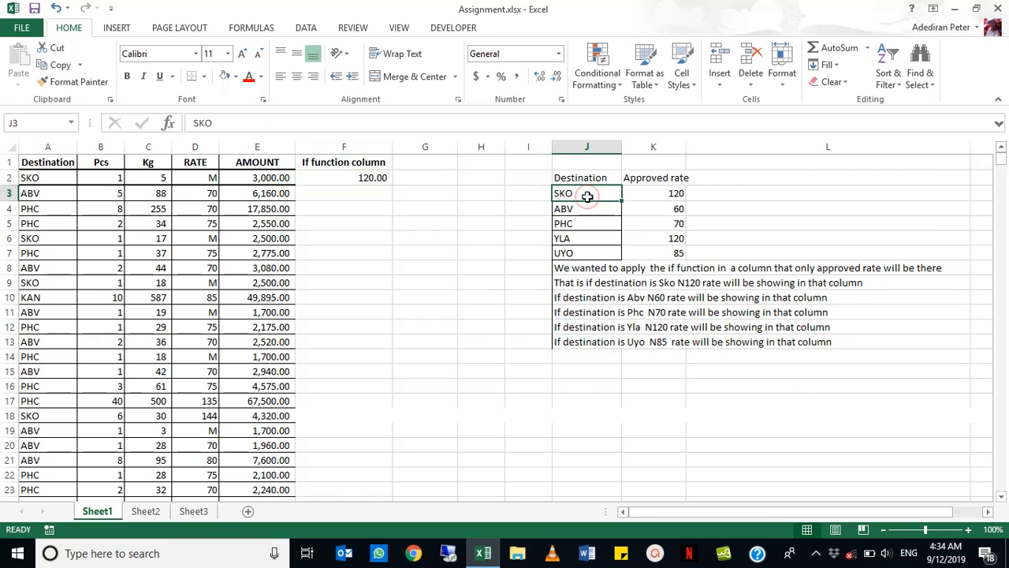
pyautogui.click(381, 179)
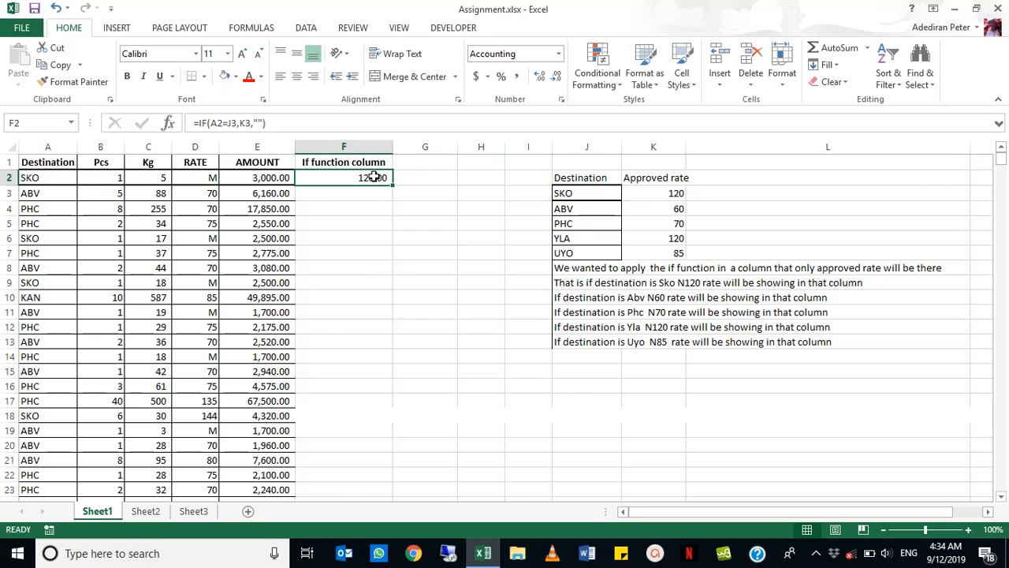
pyautogui.click(660, 198)
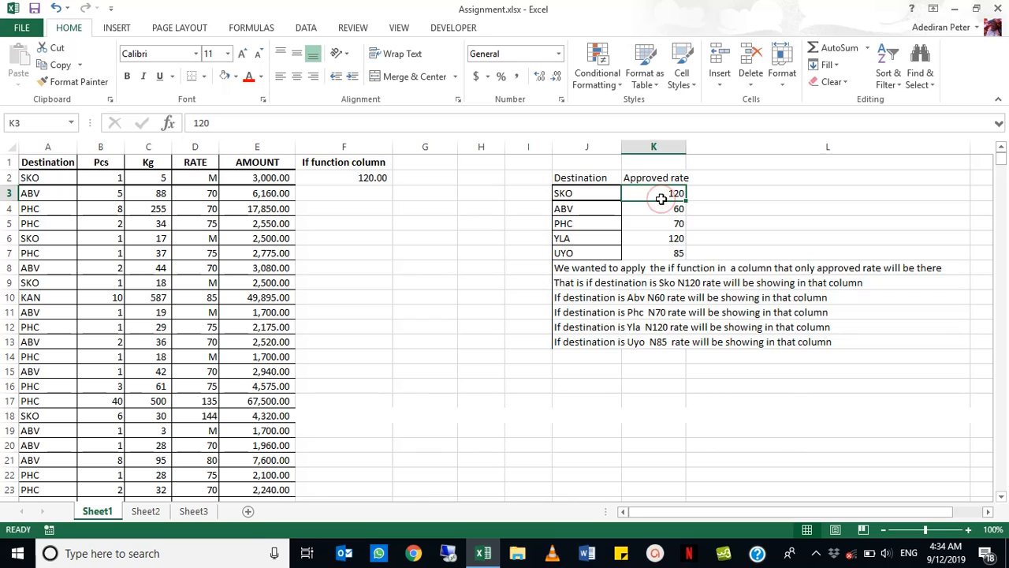
pyautogui.write('40')
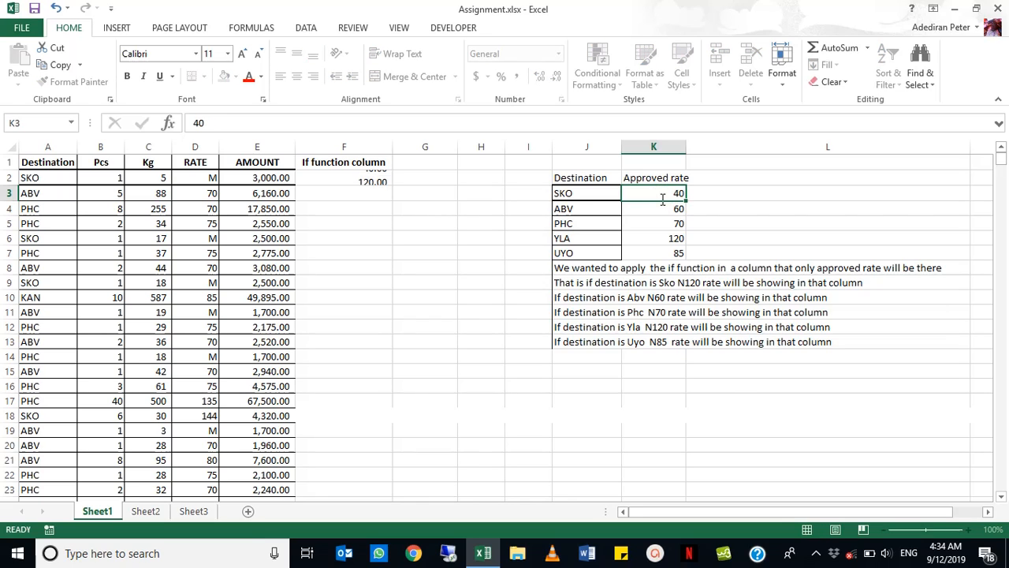
pyautogui.press('Return')
pyautogui.click(566, 193)
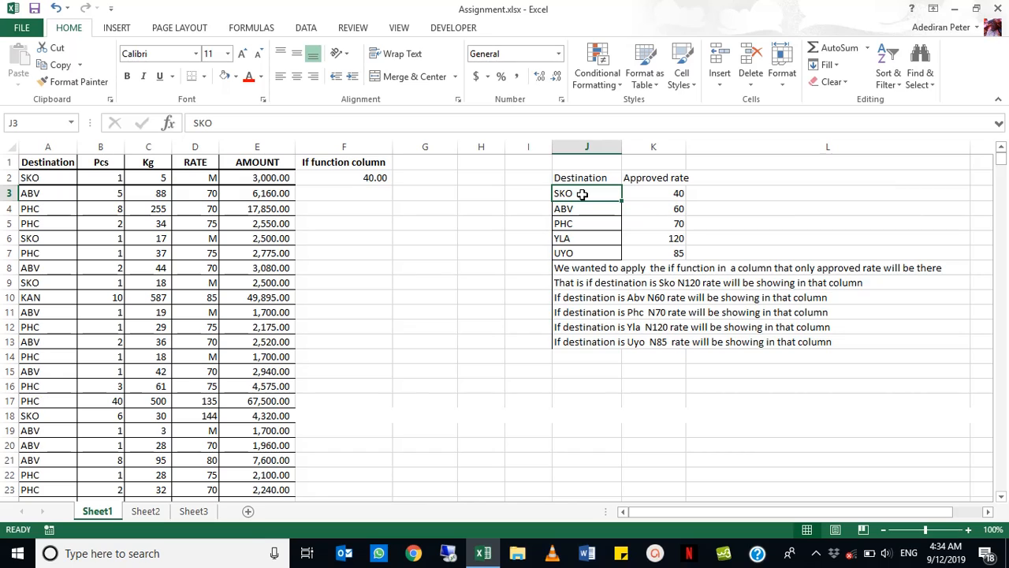
# Change the destination in J3 to sss and check how the IF formula in F2 responds
pyautogui.write('sss')
pyautogui.press('Return')
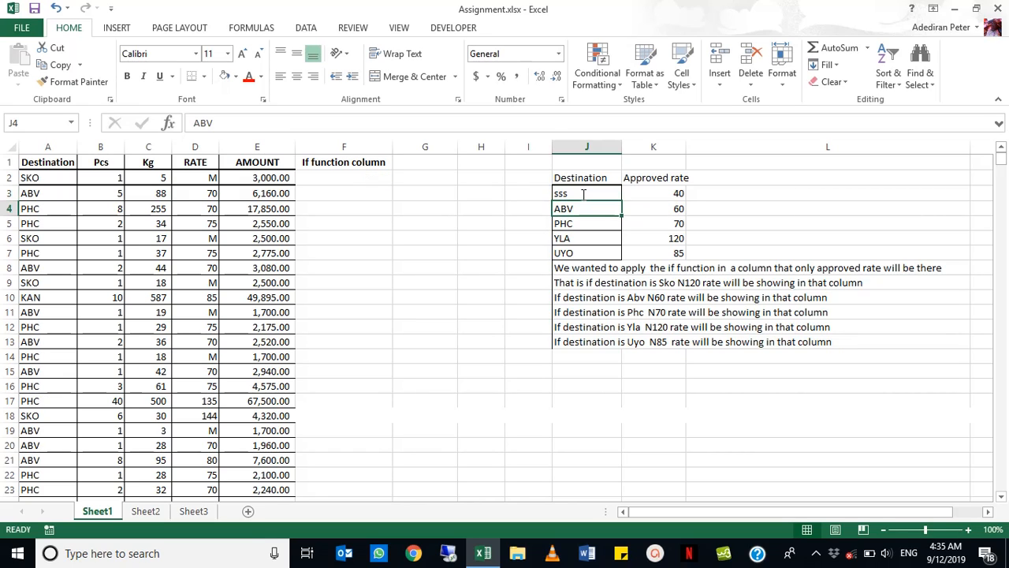
pyautogui.click(345, 177)
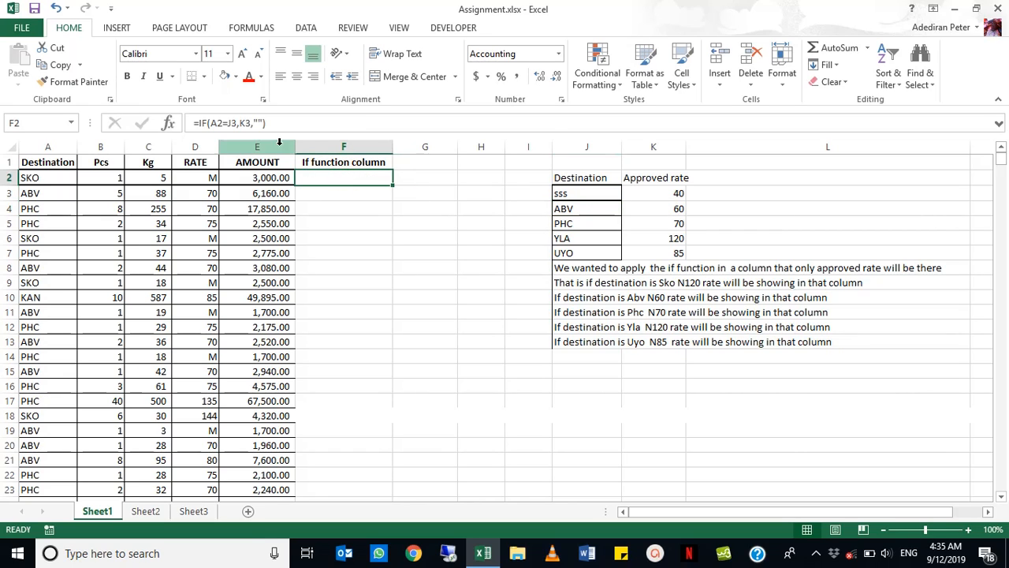
pyautogui.click(216, 123)
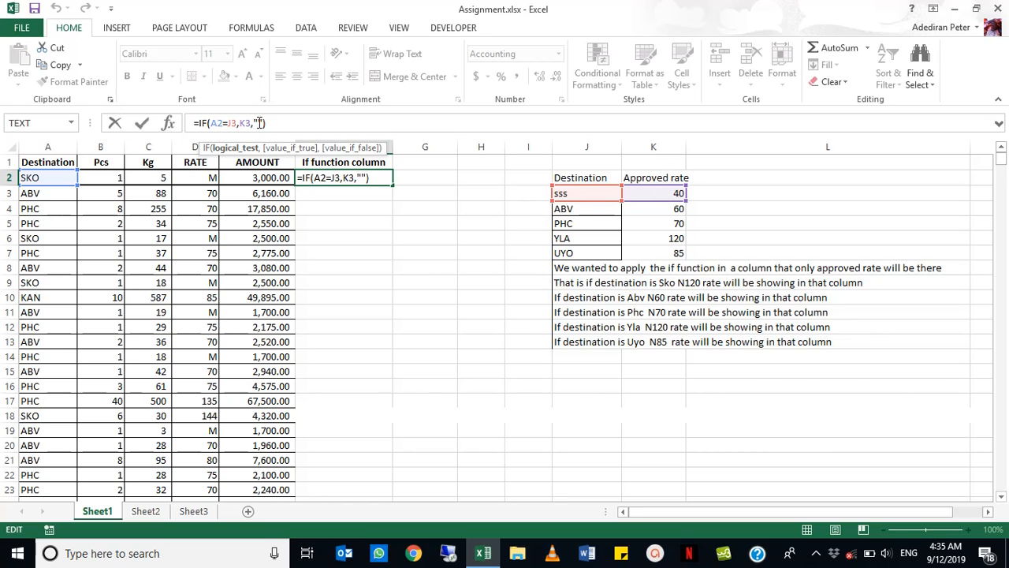
pyautogui.press('Return')
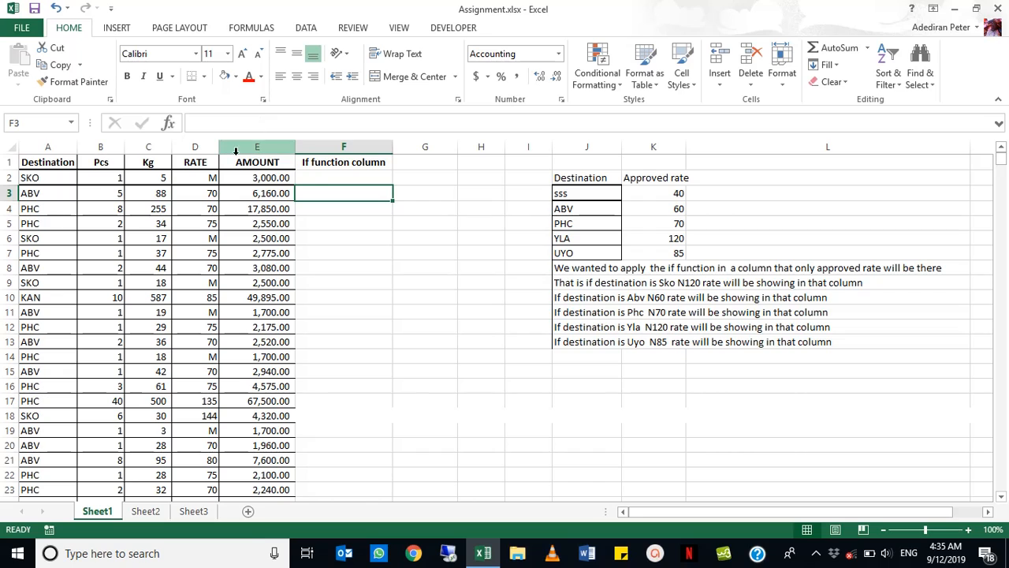
# Replace the empty-text result in F2's formula with a nested ABV condition, IF(A3=J4,K4, leaving its false argument open
pyautogui.click(322, 178)
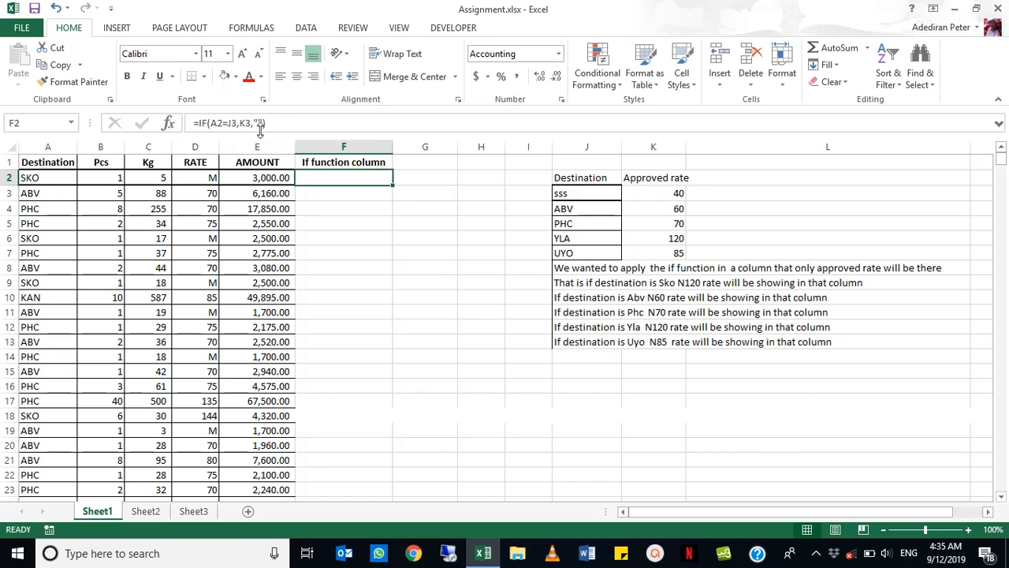
pyautogui.click(268, 124)
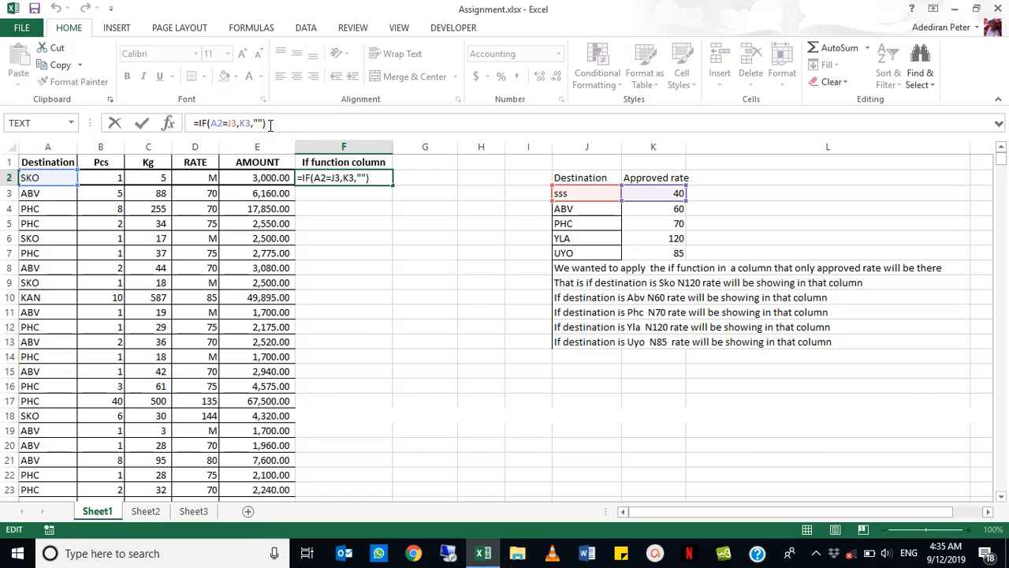
pyautogui.press('BackSpace')
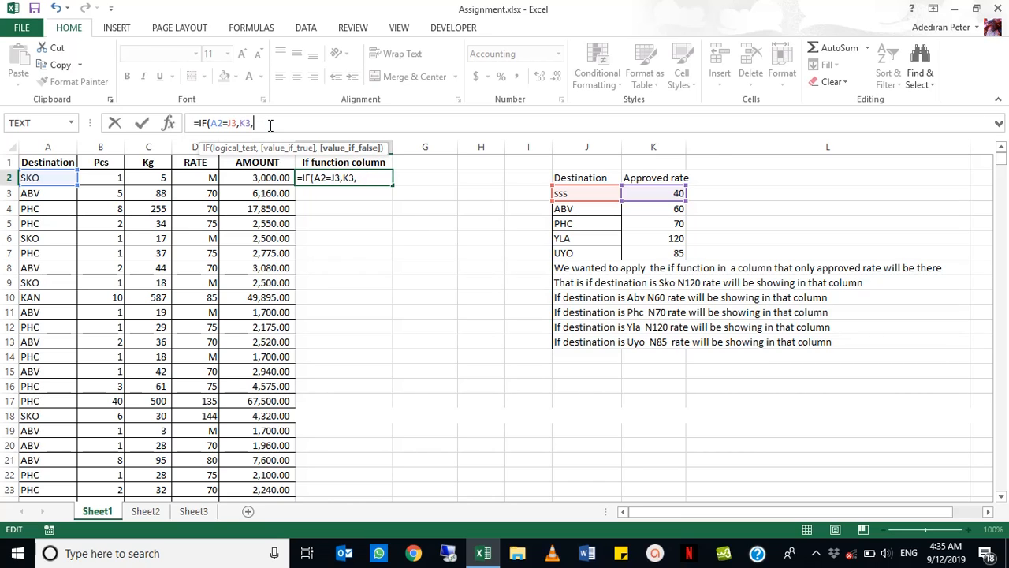
pyautogui.write('if')
pyautogui.press('Tab')
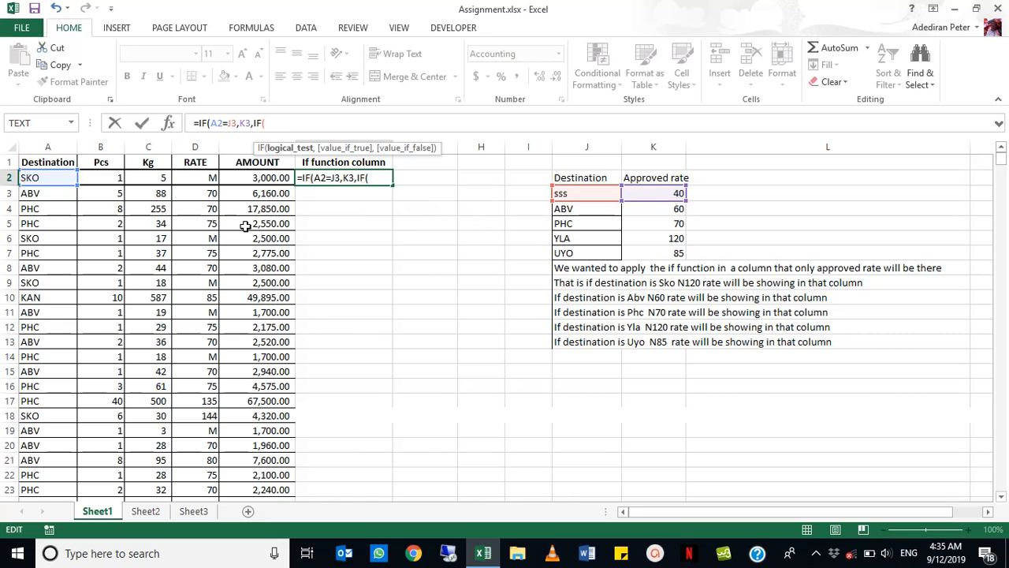
pyautogui.click(35, 192)
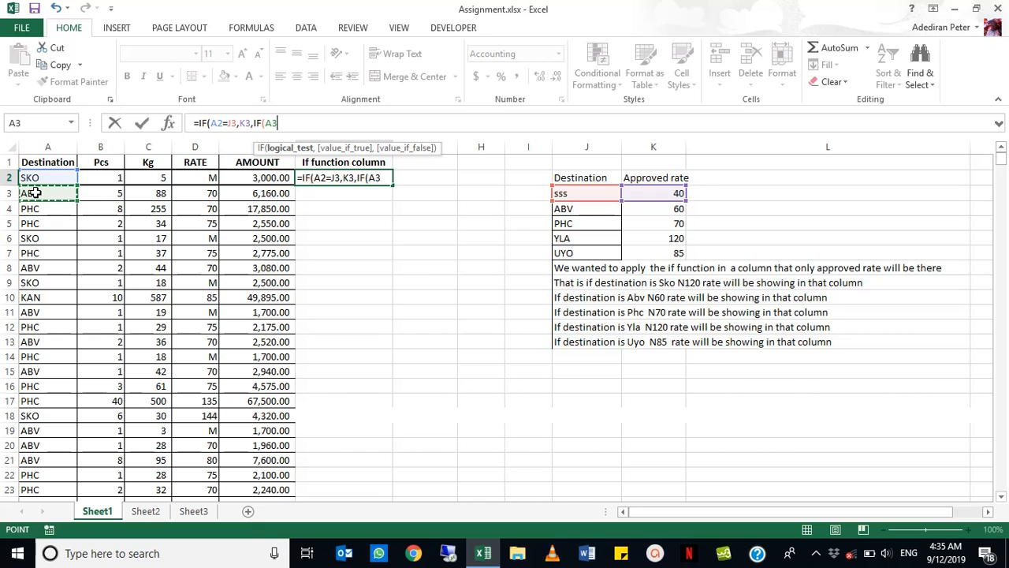
pyautogui.write('=')
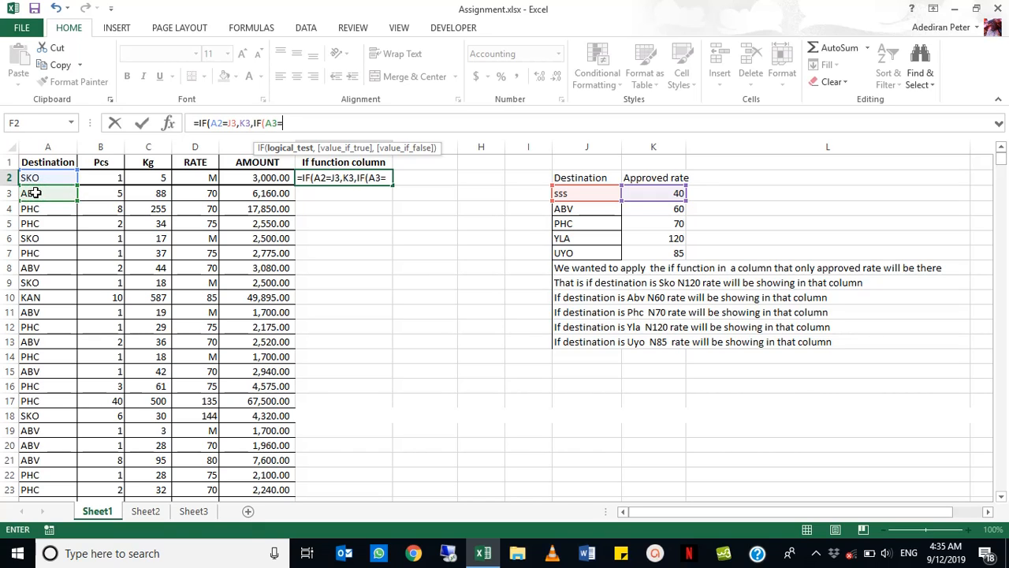
pyautogui.click(578, 210)
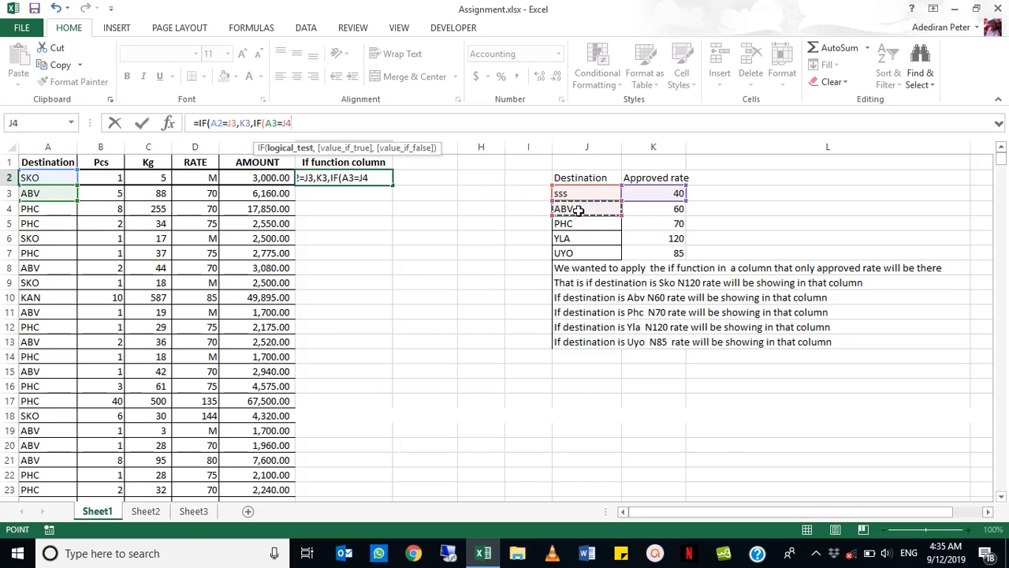
pyautogui.write(',')
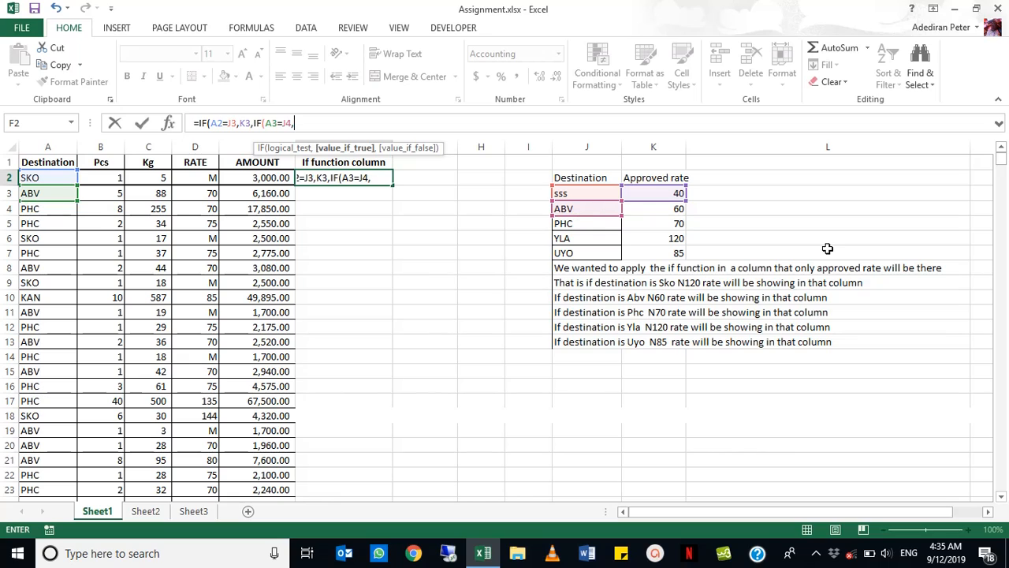
pyautogui.click(680, 208)
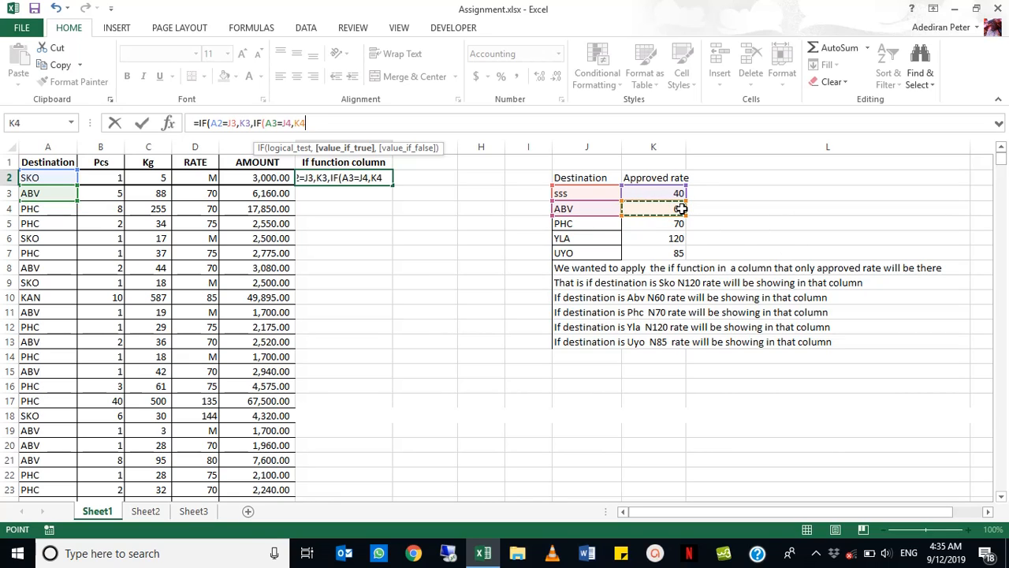
pyautogui.write(',')
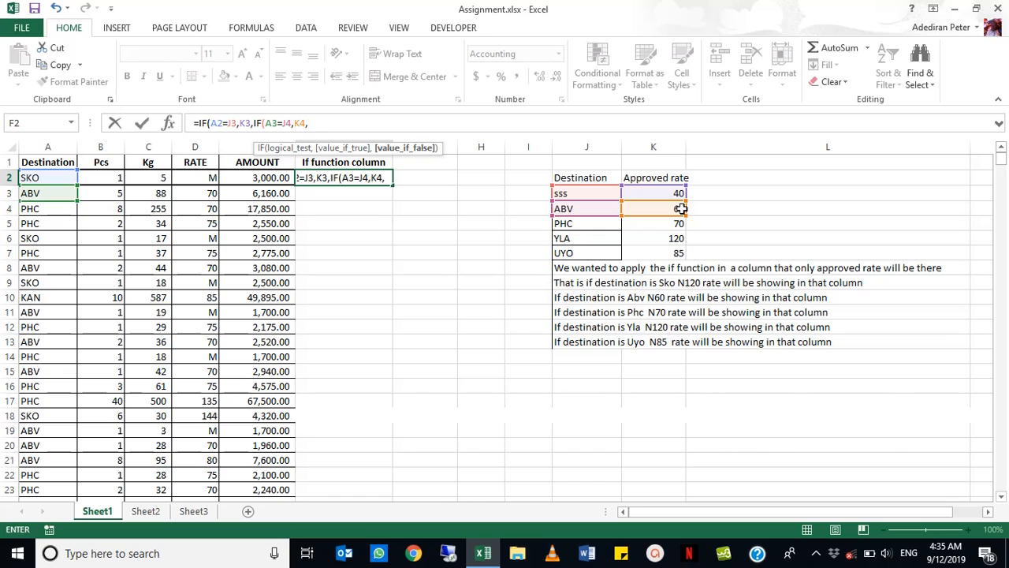
# Extend the formula in F2 with a third condition for PHC, written as IF(A4=J5=K5, after the ABV condition
pyautogui.write('IF(')
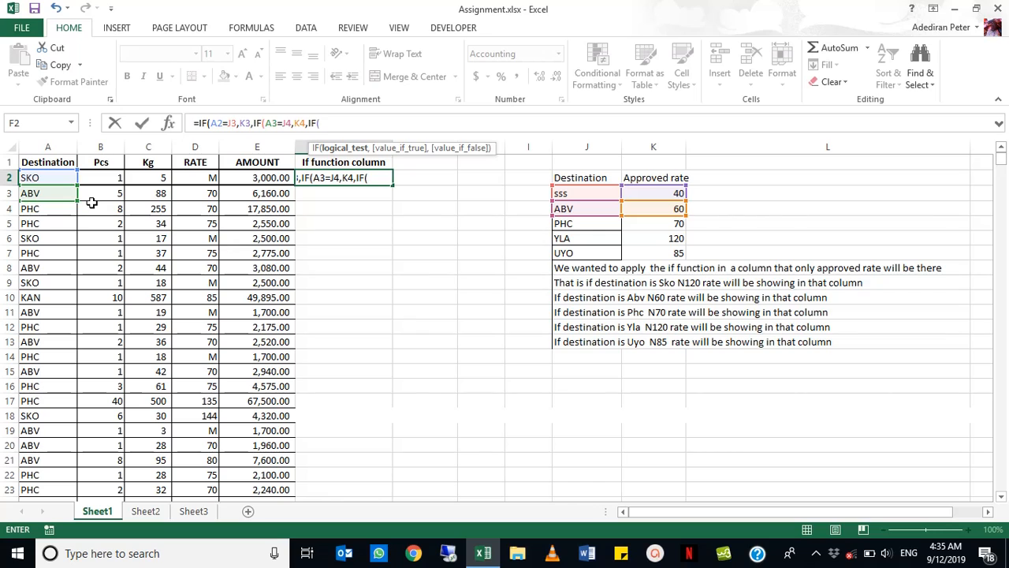
pyautogui.click(60, 208)
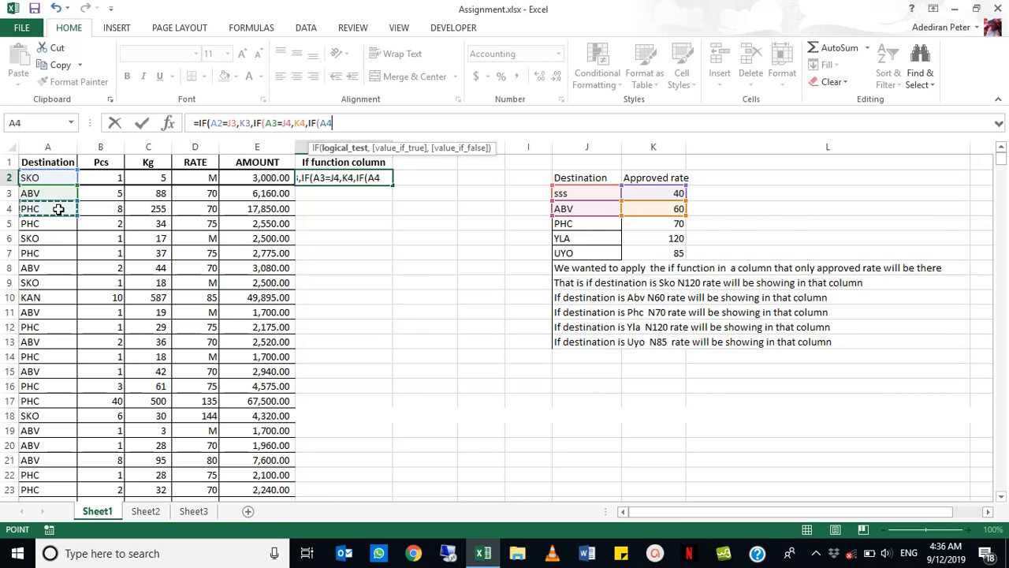
pyautogui.write('=')
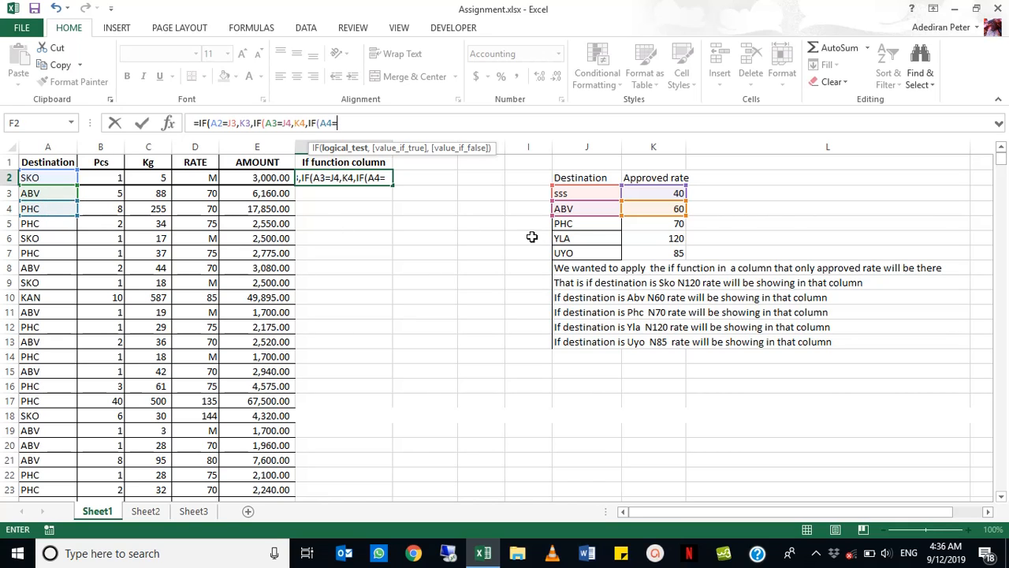
pyautogui.click(565, 225)
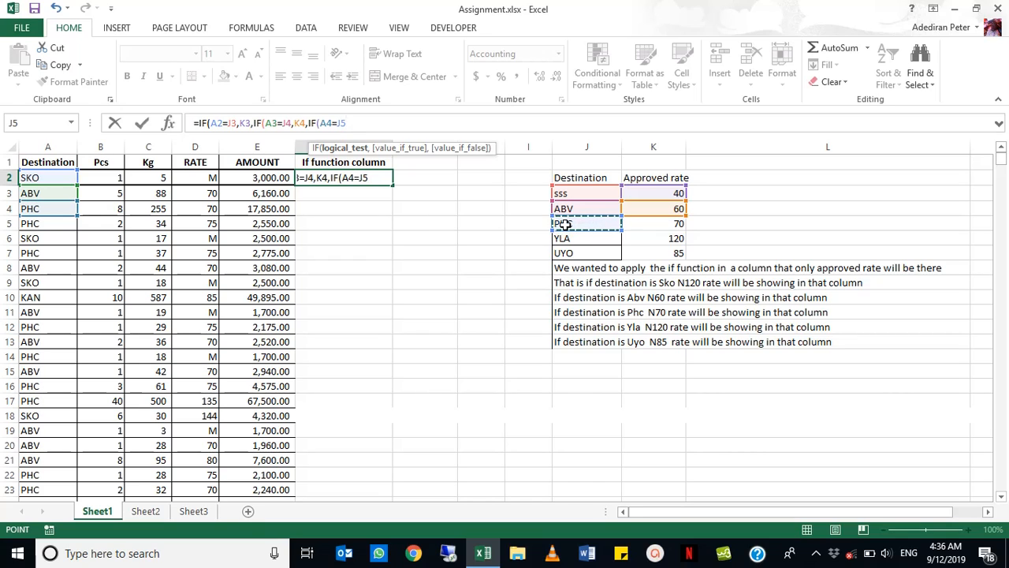
pyautogui.write('=')
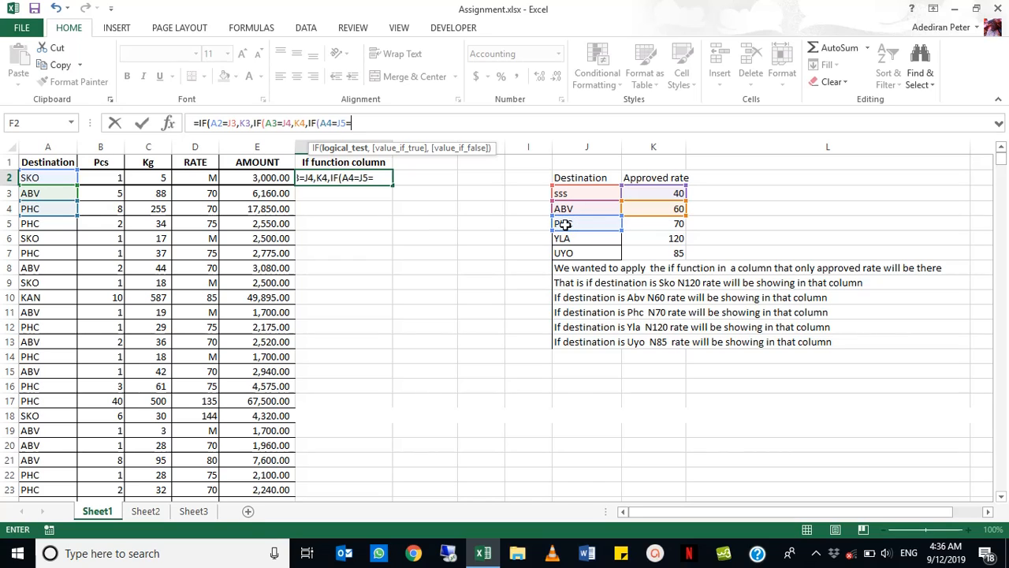
pyautogui.click(671, 224)
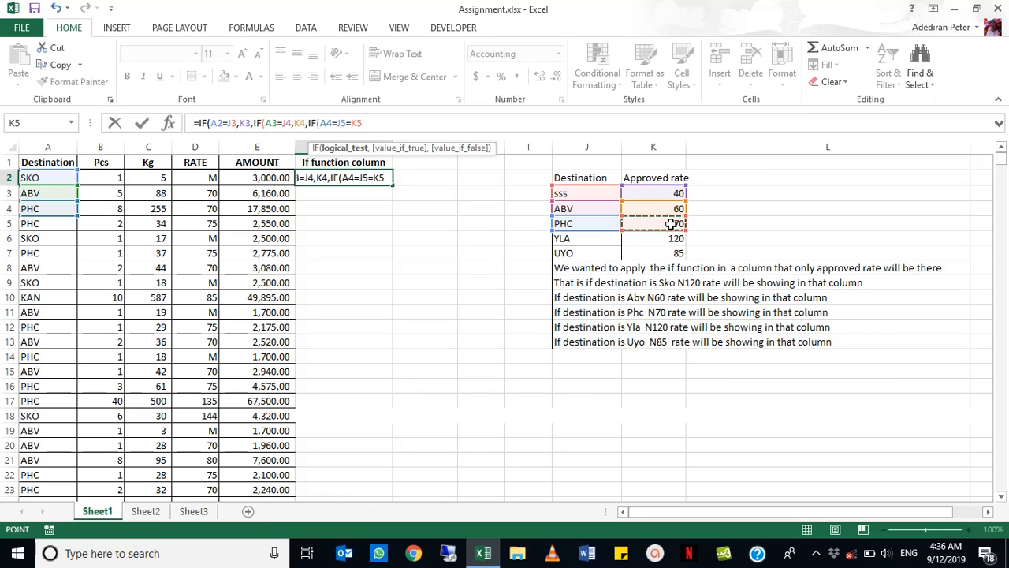
pyautogui.write(',')
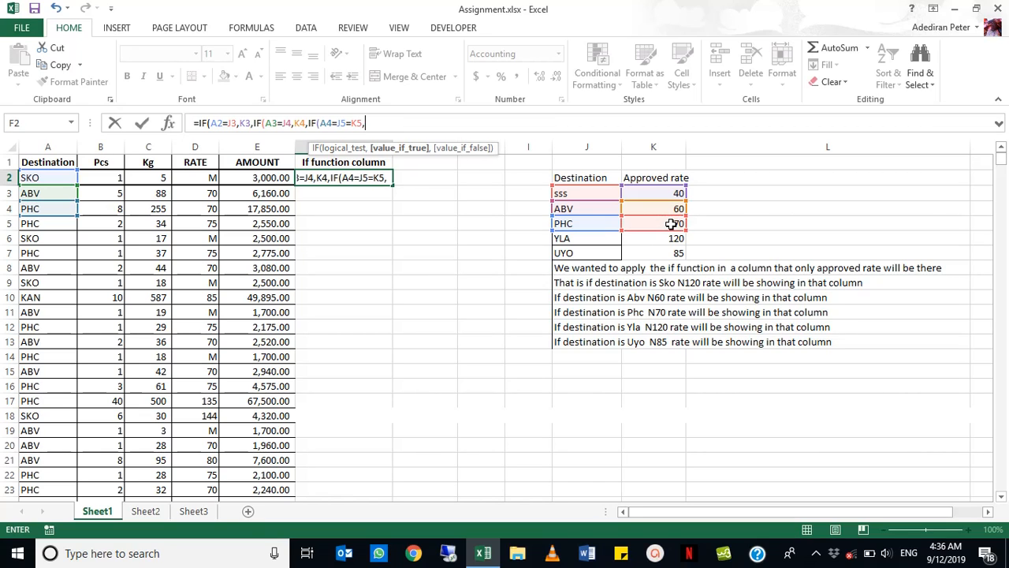
# Add a fourth condition for YLA to the F2 formula, IF(A88=J6,K6, using the YLA entry in column A
pyautogui.write('IF(')
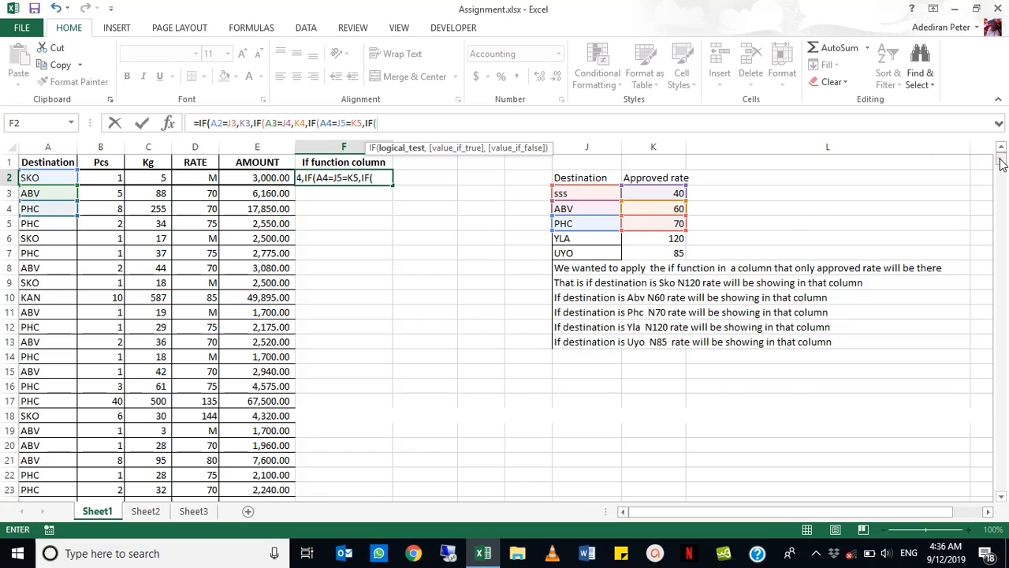
pyautogui.moveTo(1001, 163); pyautogui.dragTo(1004, 193)
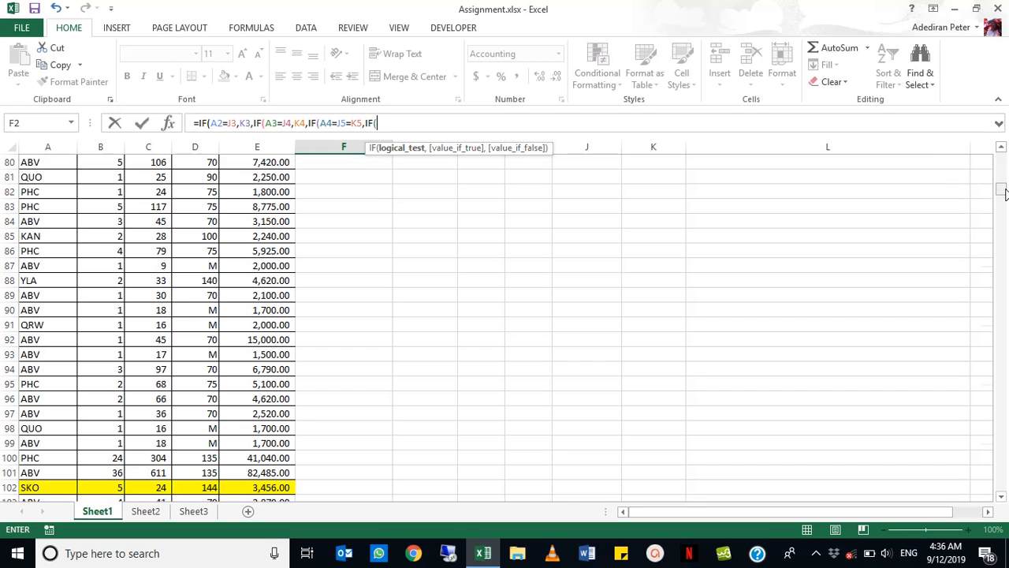
pyautogui.click(26, 284)
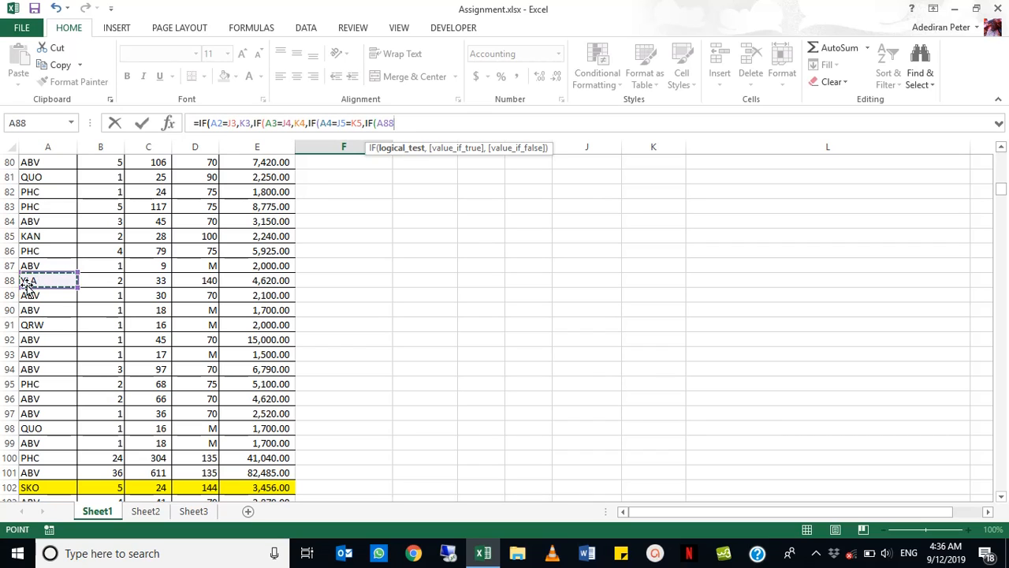
pyautogui.write('=')
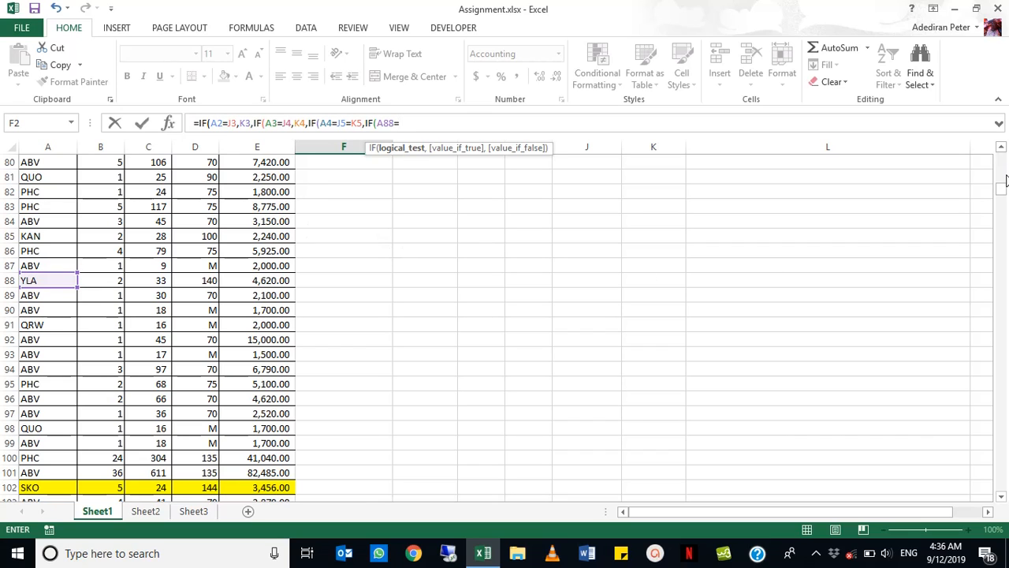
pyautogui.moveTo(1001, 188); pyautogui.dragTo(1000, 156)
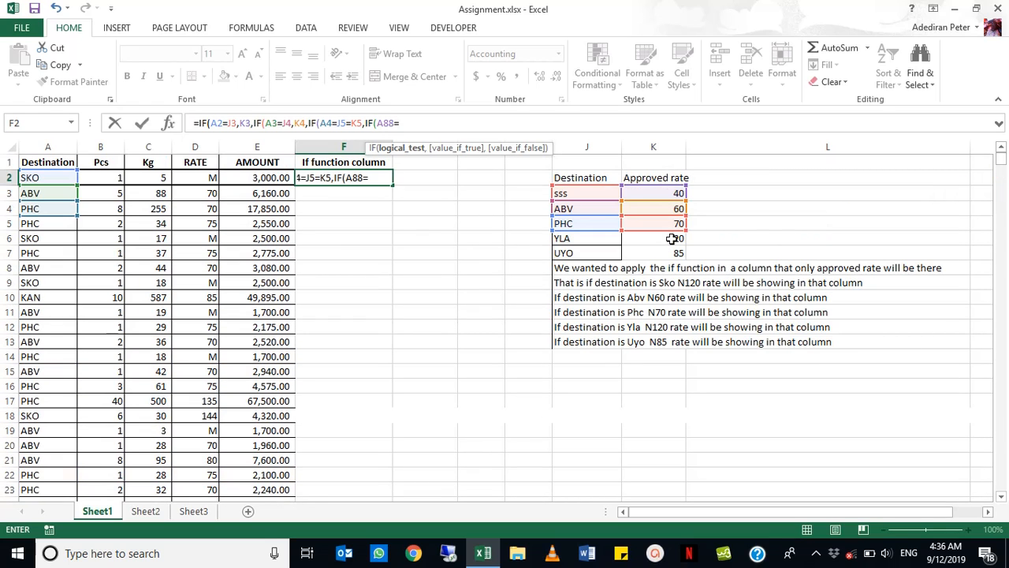
pyautogui.click(606, 237)
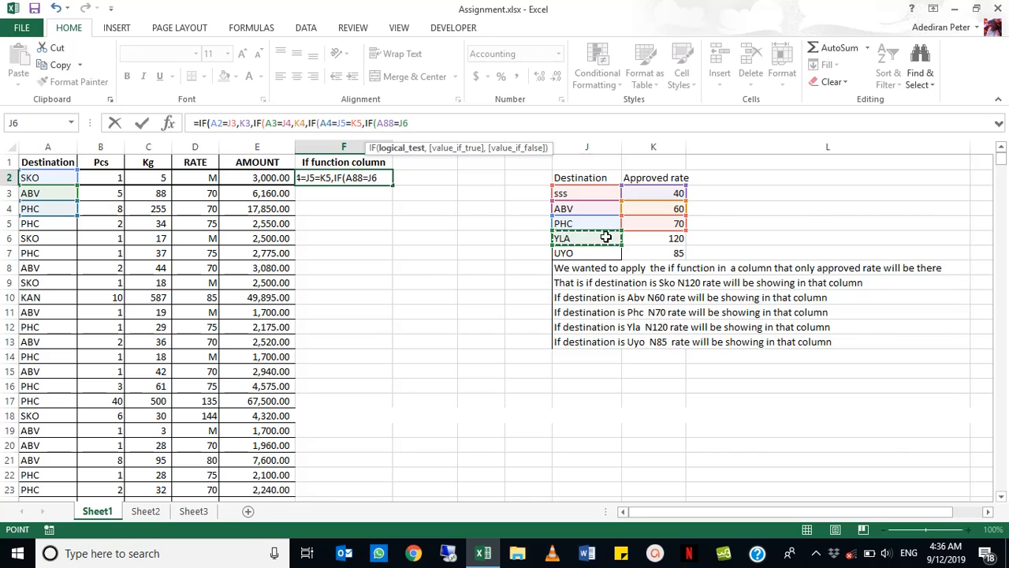
pyautogui.write(',')
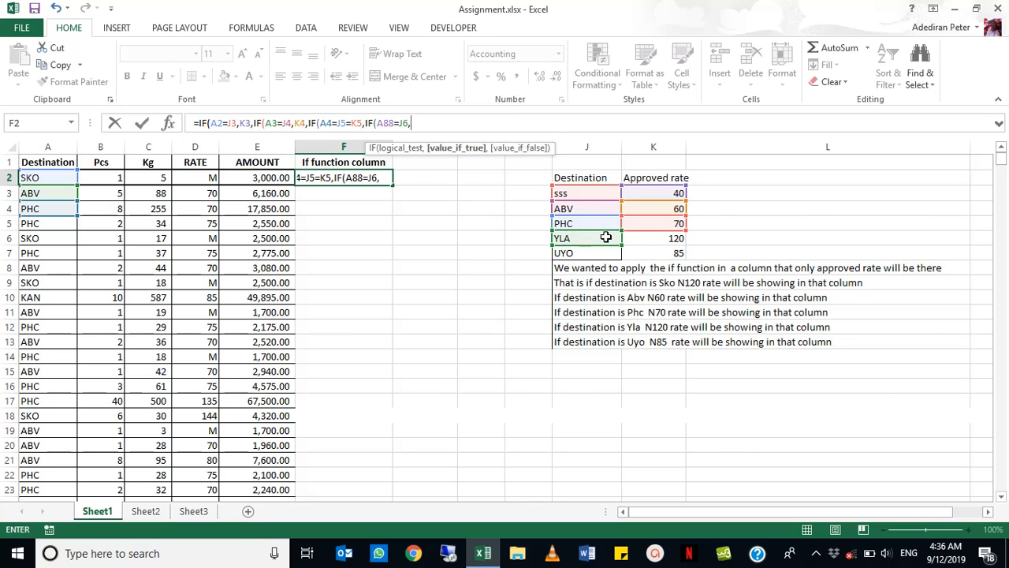
pyautogui.click(644, 237)
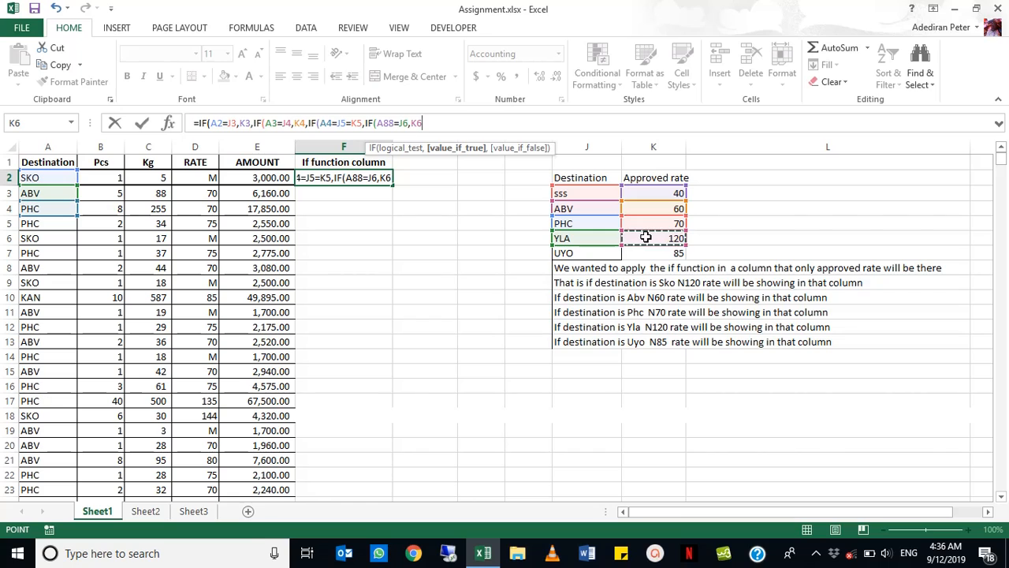
pyautogui.write(',')
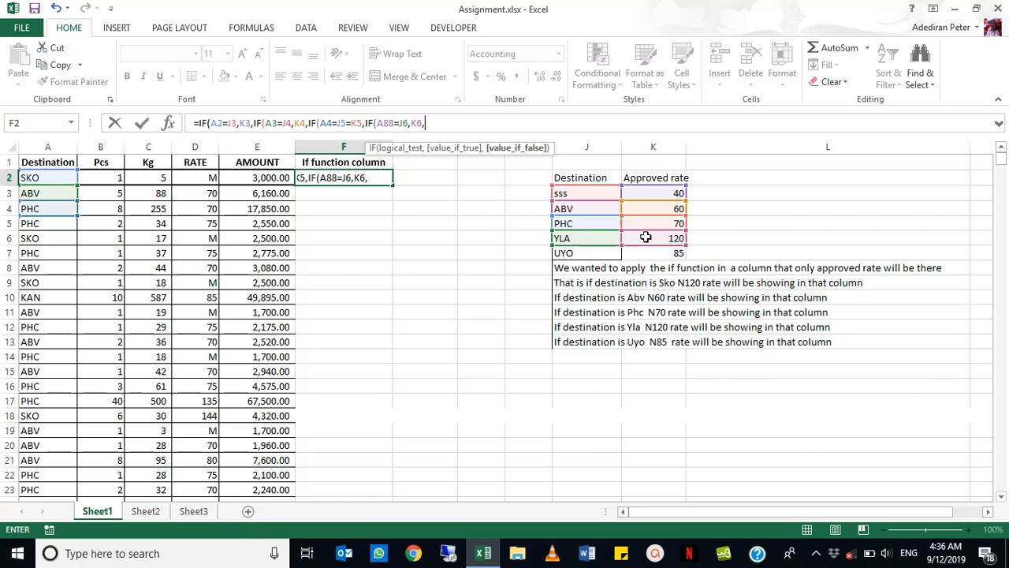
# Add a fifth condition for UYO to the F2 formula, IF(A874=J7,K7, using the empty cell below the last destination in column A
pyautogui.write('if')
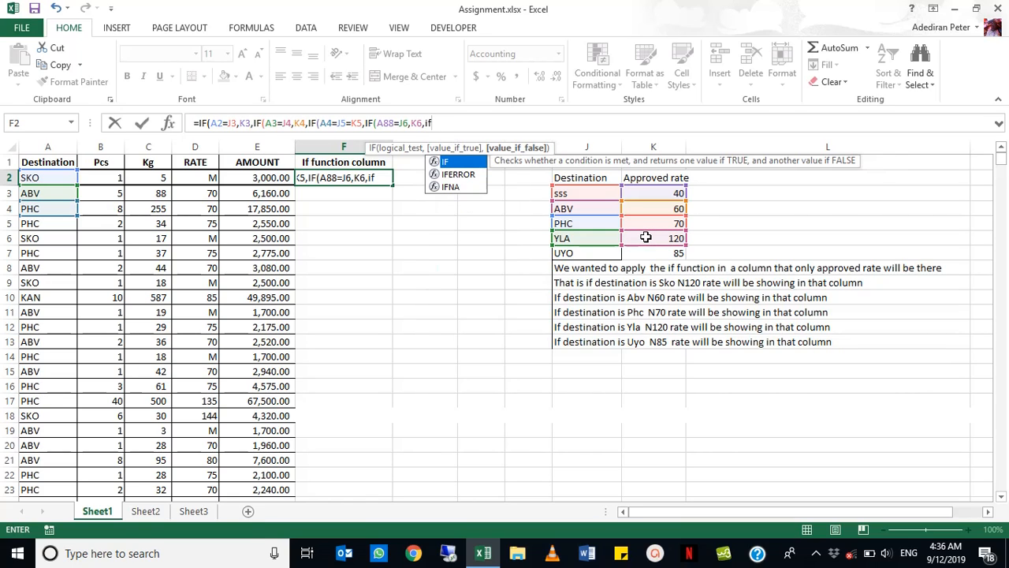
pyautogui.press('Tab')
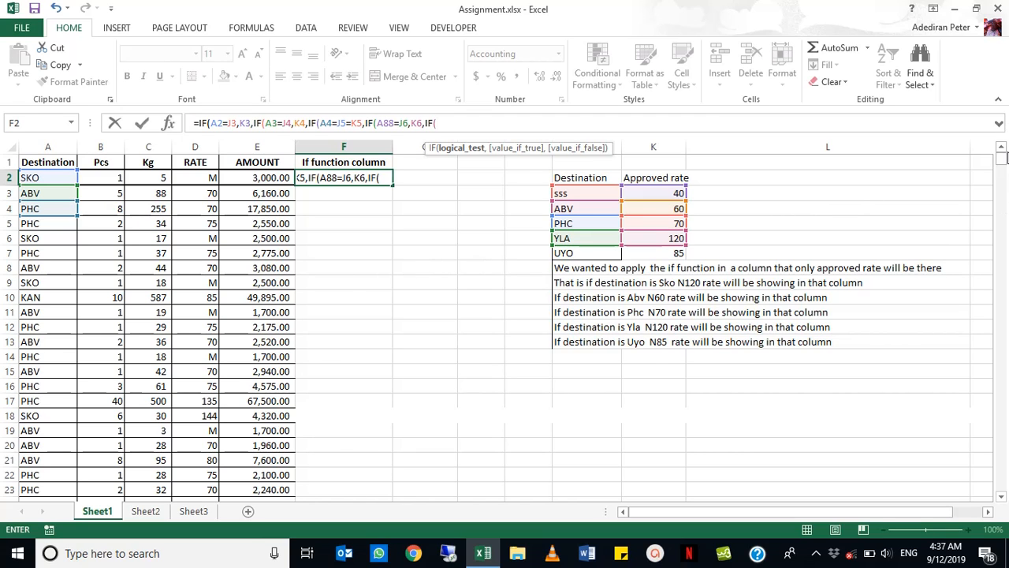
pyautogui.moveTo(1005, 161); pyautogui.dragTo(1002, 241)
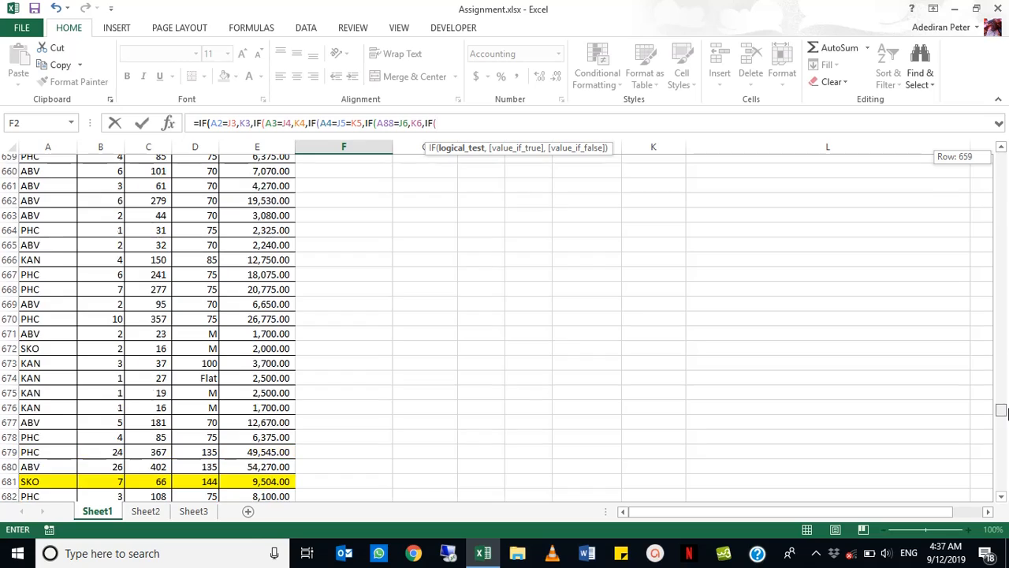
pyautogui.moveTo(1001, 318); pyautogui.dragTo(998, 492)
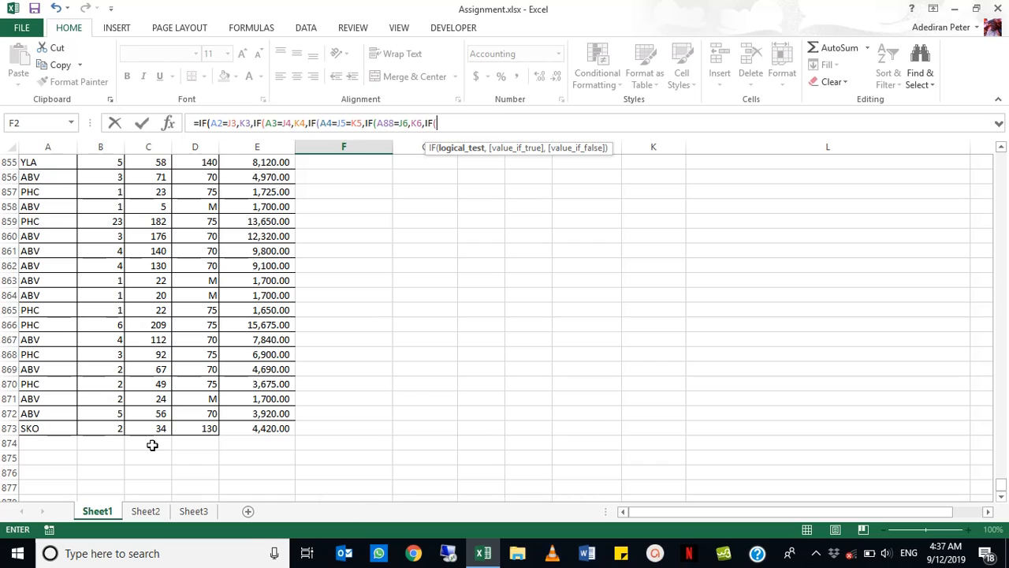
pyautogui.click(64, 444)
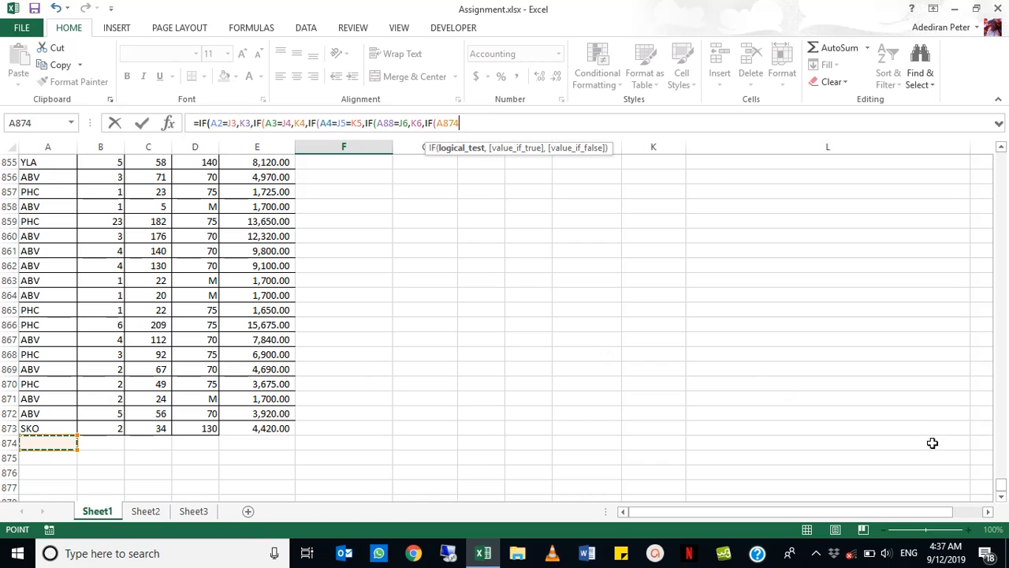
pyautogui.moveTo(1001, 491); pyautogui.dragTo(1001, 98)
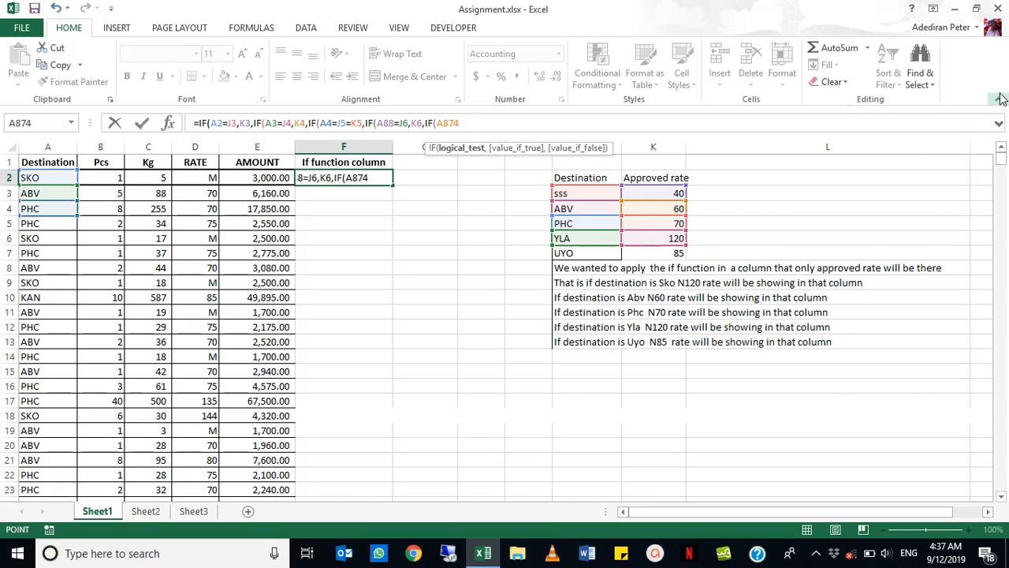
pyautogui.write('=')
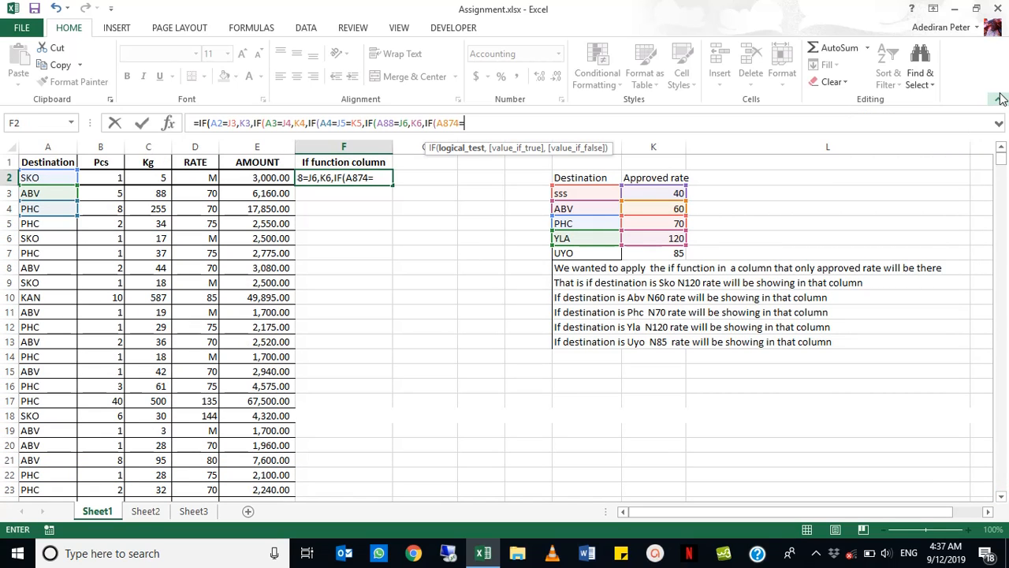
pyautogui.click(609, 251)
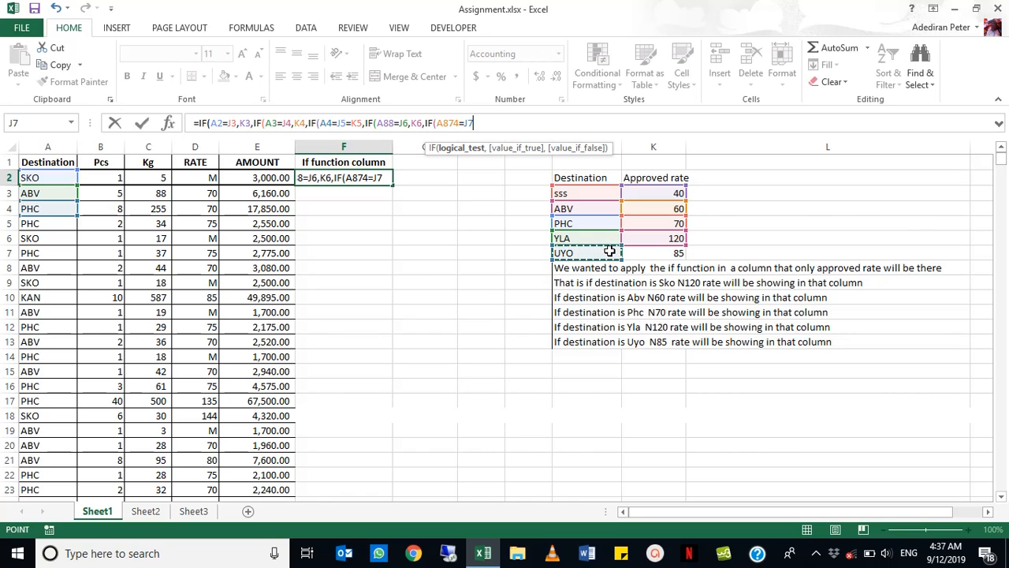
pyautogui.write(',')
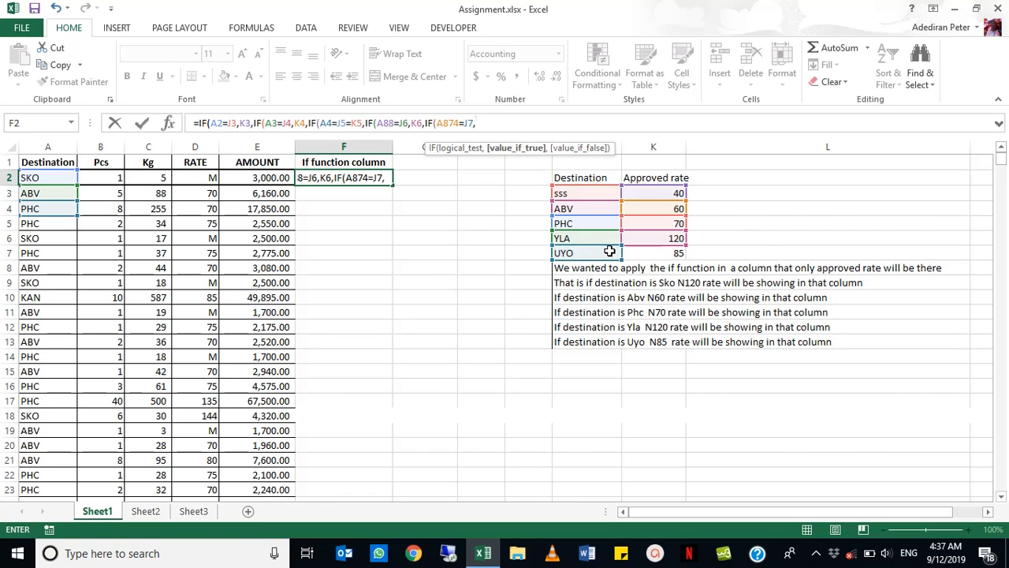
pyautogui.click(639, 249)
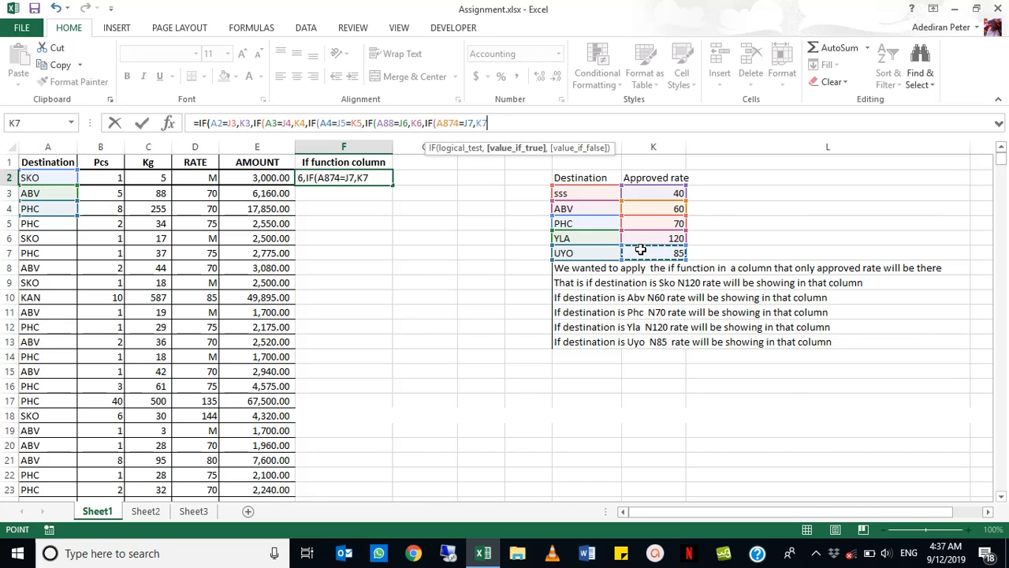
# Finish the F2 formula with "Rate Not Listed" as the final false result, close all the nested IFs and accept the suggested parenthesis correction
pyautogui.write(',')
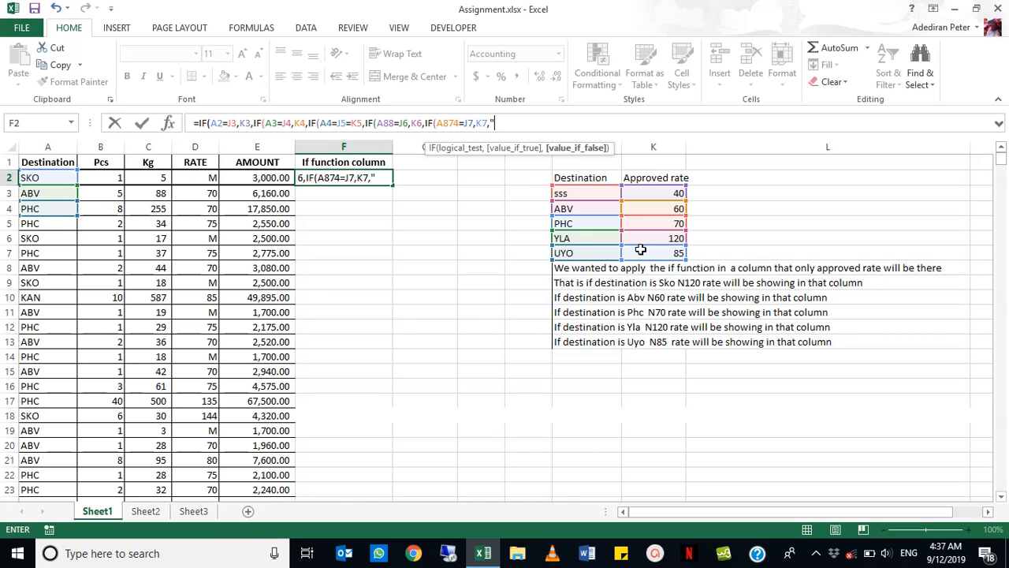
pyautogui.write('"Rate')
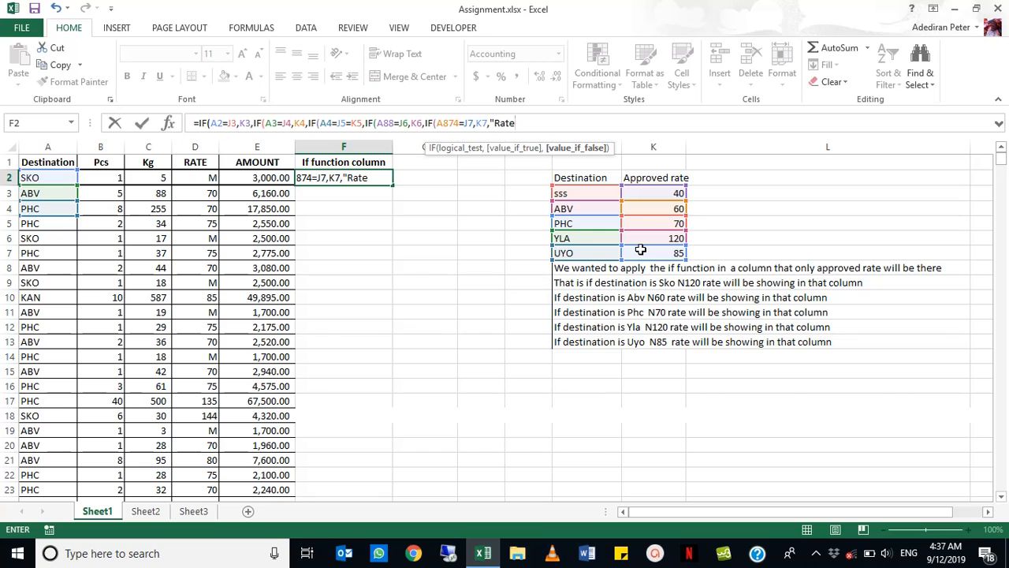
pyautogui.write(' Not List')
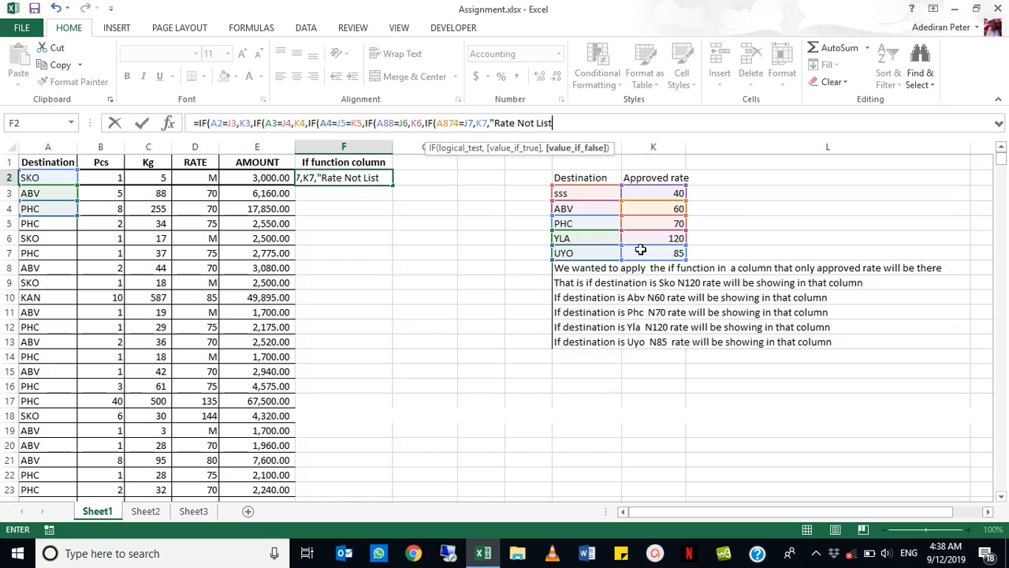
pyautogui.write('ed"))')
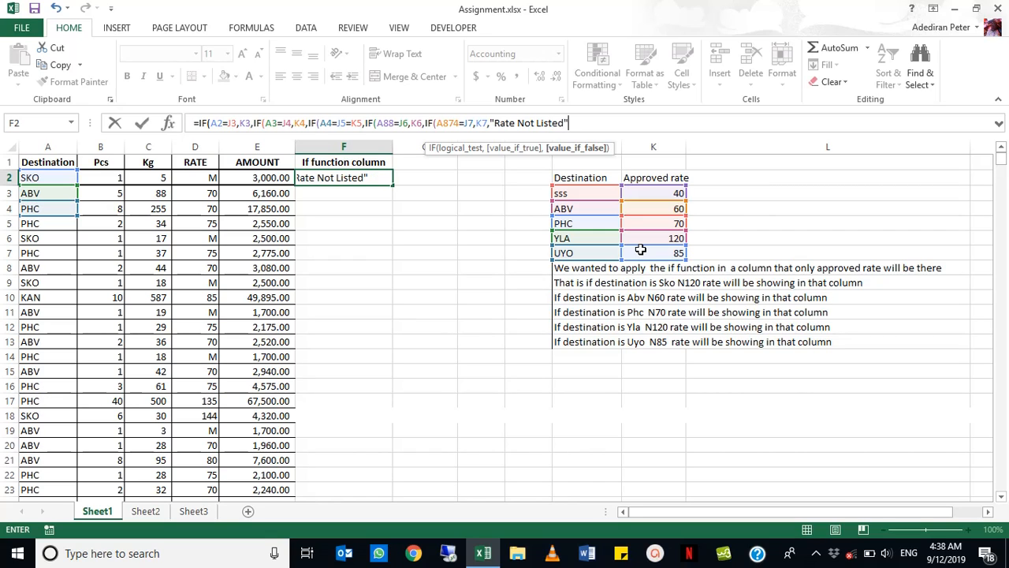
pyautogui.write(')))')
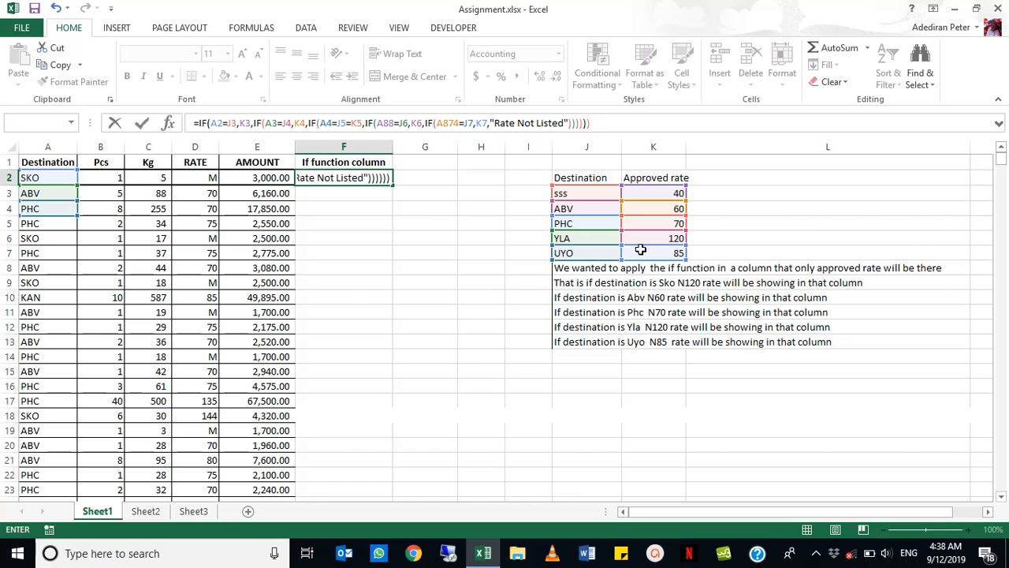
pyautogui.press('Return')
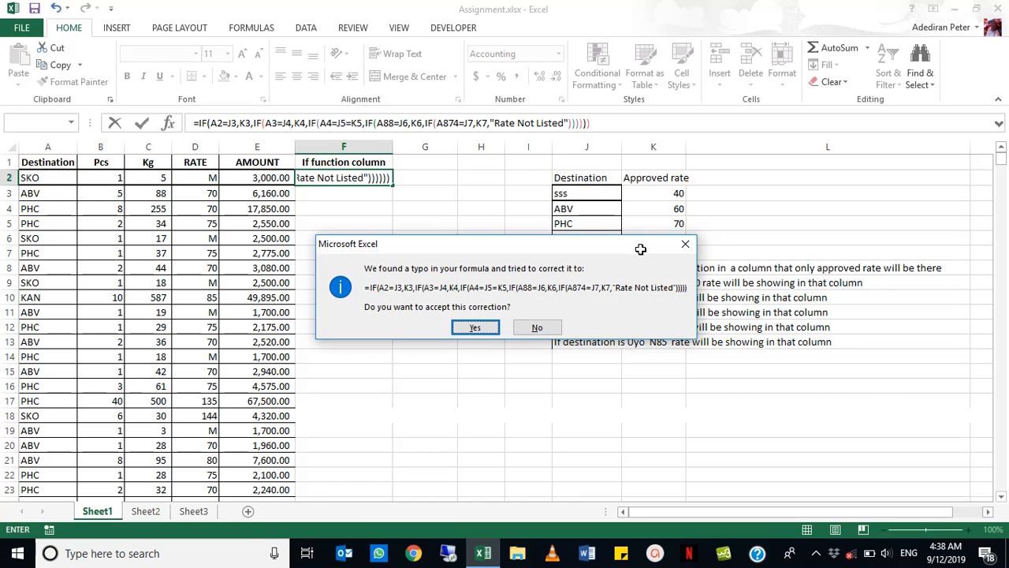
pyautogui.press('Return')
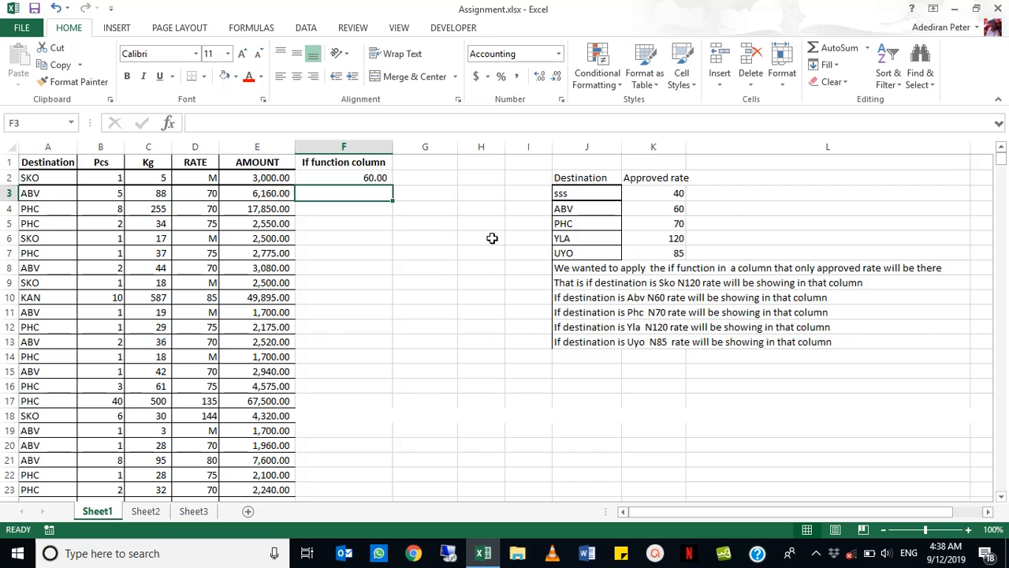
# Change the destination in J3 back to SKO so the first condition of F2's formula applies
pyautogui.click(377, 176)
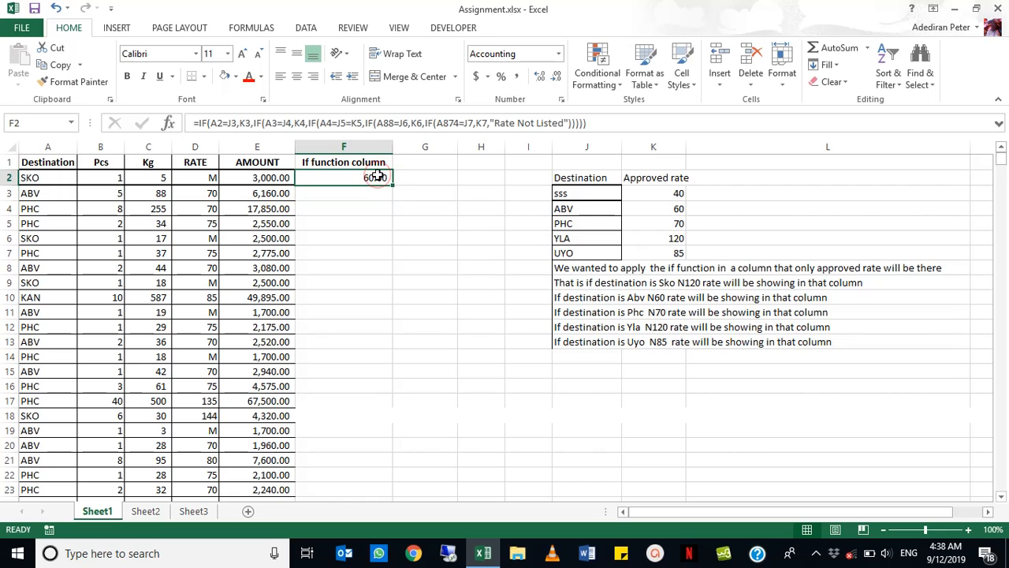
pyautogui.click(602, 193)
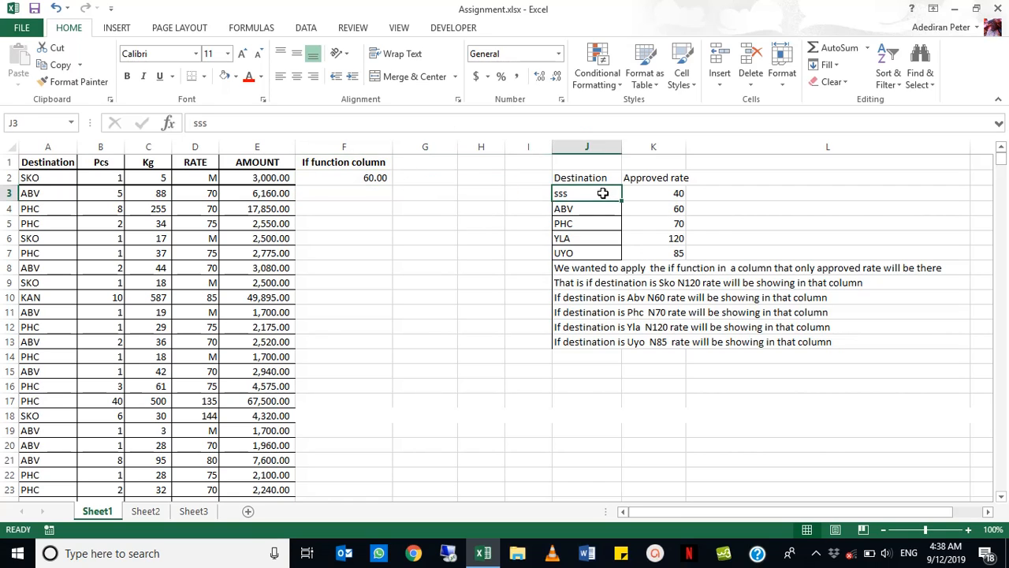
pyautogui.write('S')
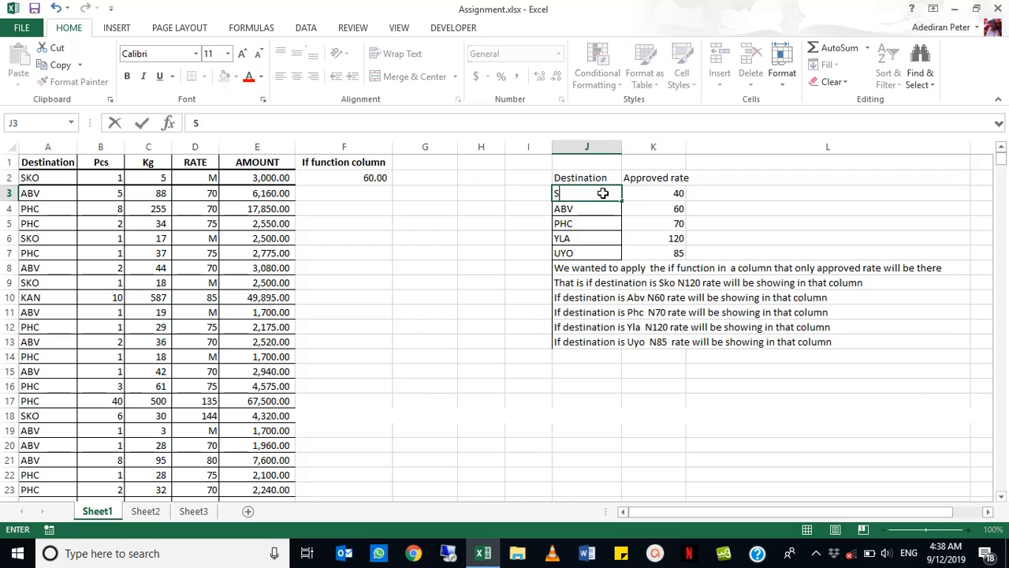
pyautogui.write('KO')
pyautogui.press('Return')
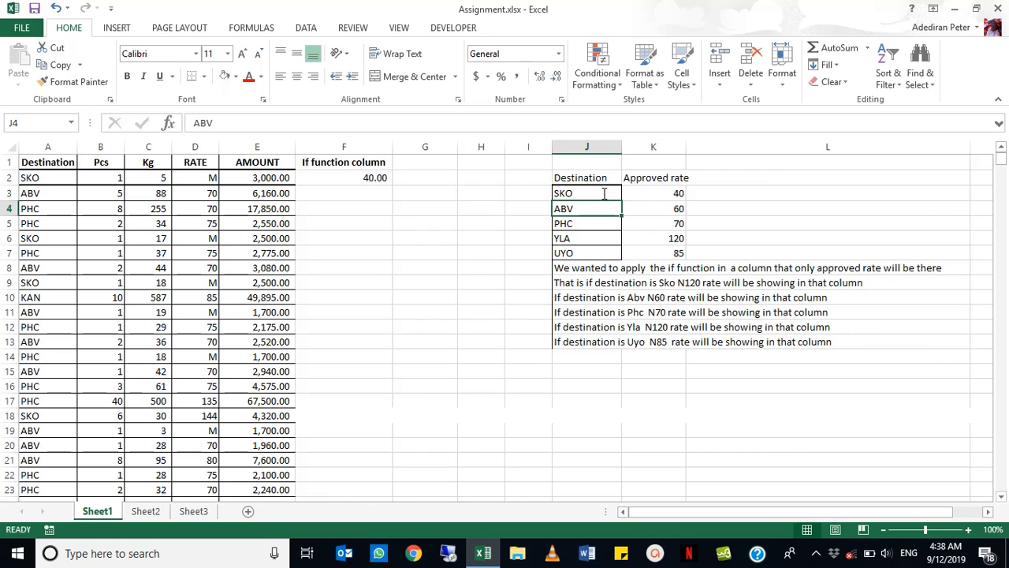
# Make the J3, K3, J4 and K4 references in F2's formula absolute, giving $J$3, $K$3, $J$4 and $K$4
pyautogui.click(381, 177)
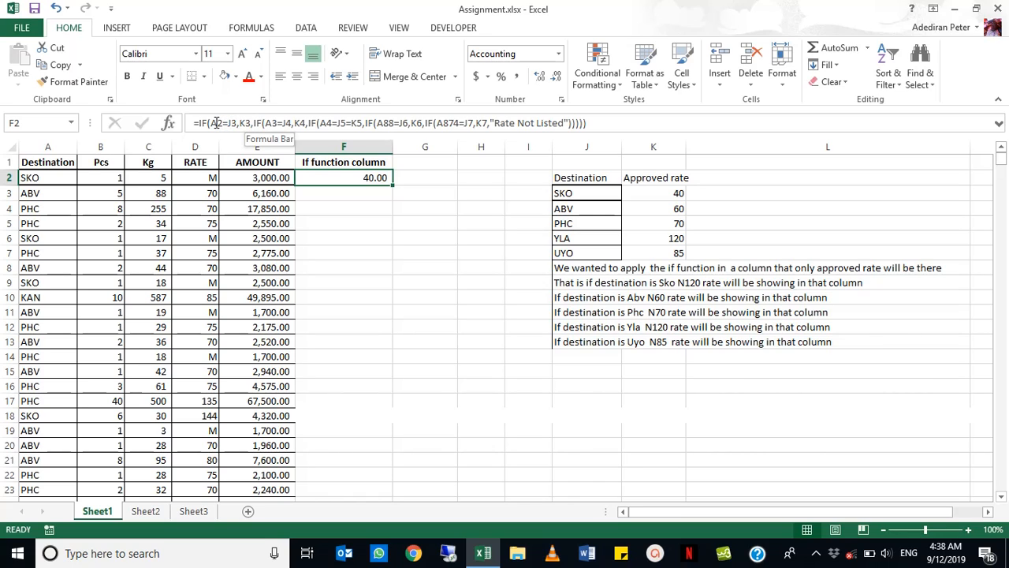
pyautogui.click(215, 123)
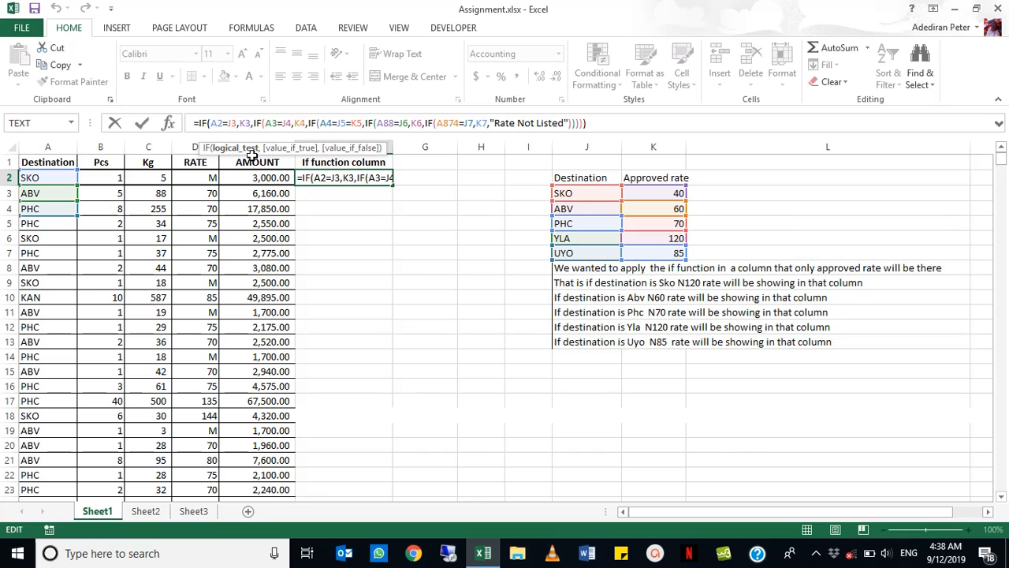
pyautogui.doubleClick(232, 123)
pyautogui.press('F4')
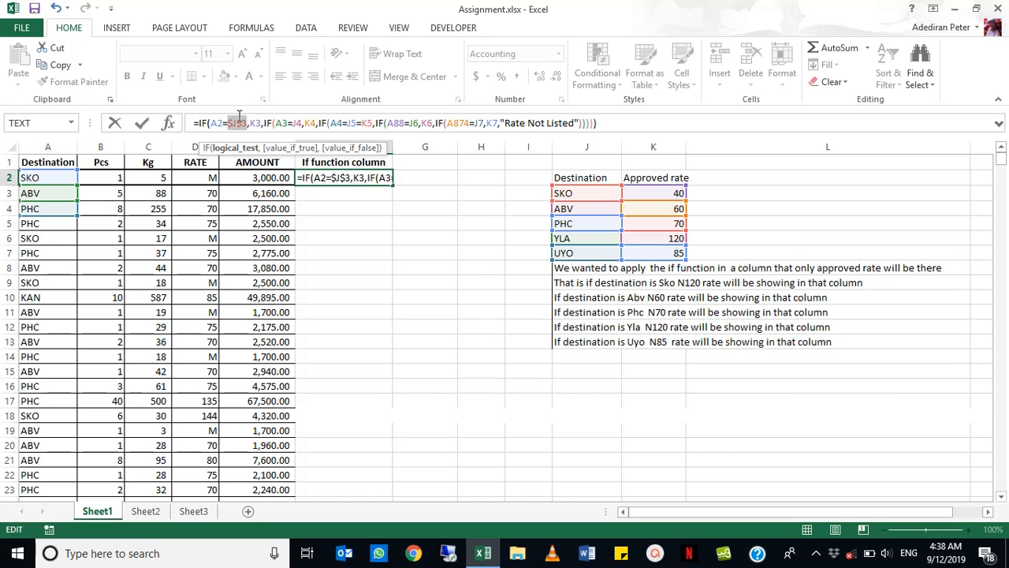
pyautogui.click(254, 125)
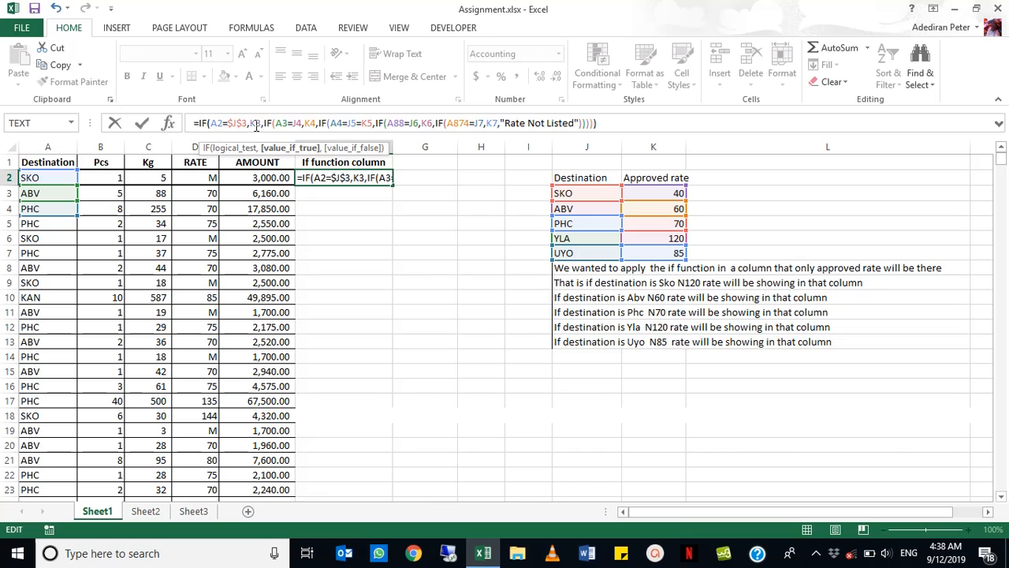
pyautogui.press('F4')
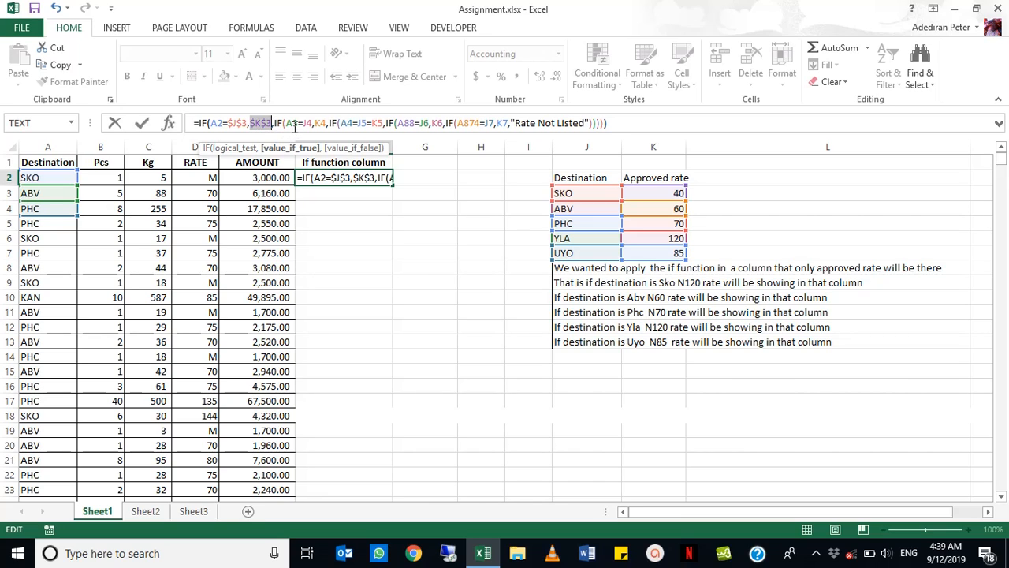
pyautogui.click(306, 124)
pyautogui.press('F4')
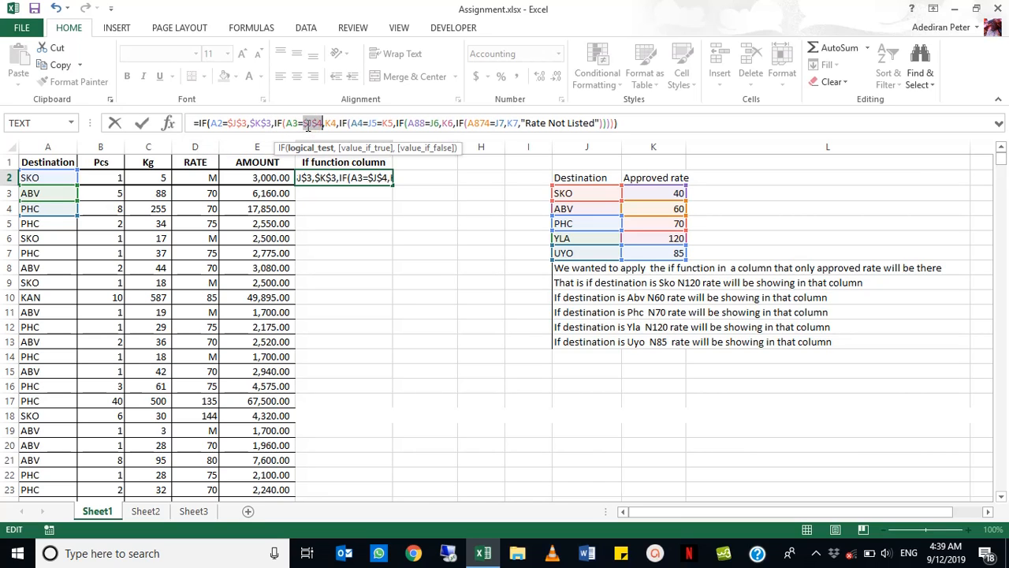
pyautogui.click(330, 124)
pyautogui.press('F4')
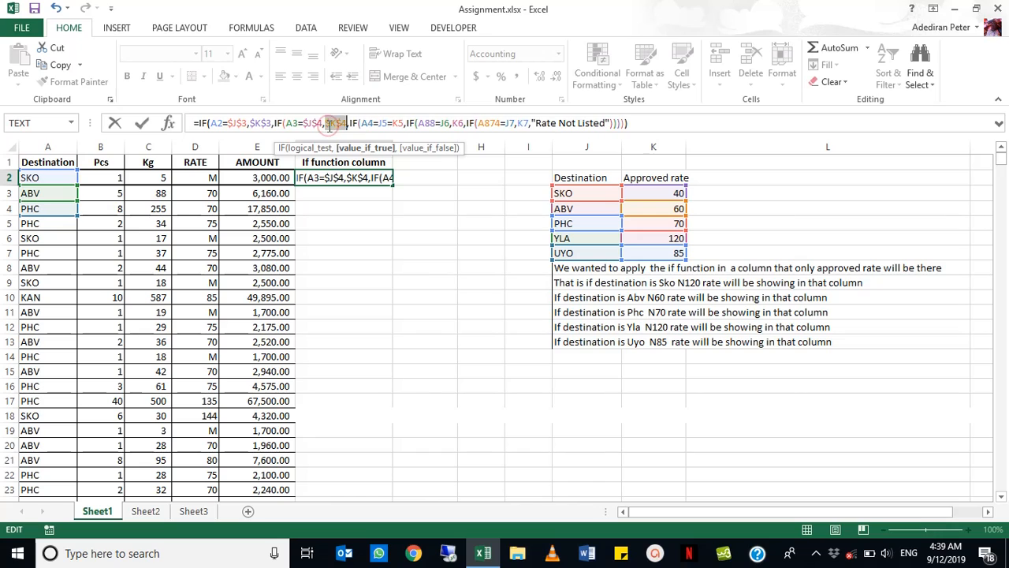
# Correct the PHC condition in F2's formula by replacing the equals sign between J5 and K5 with a comma
pyautogui.click(392, 123)
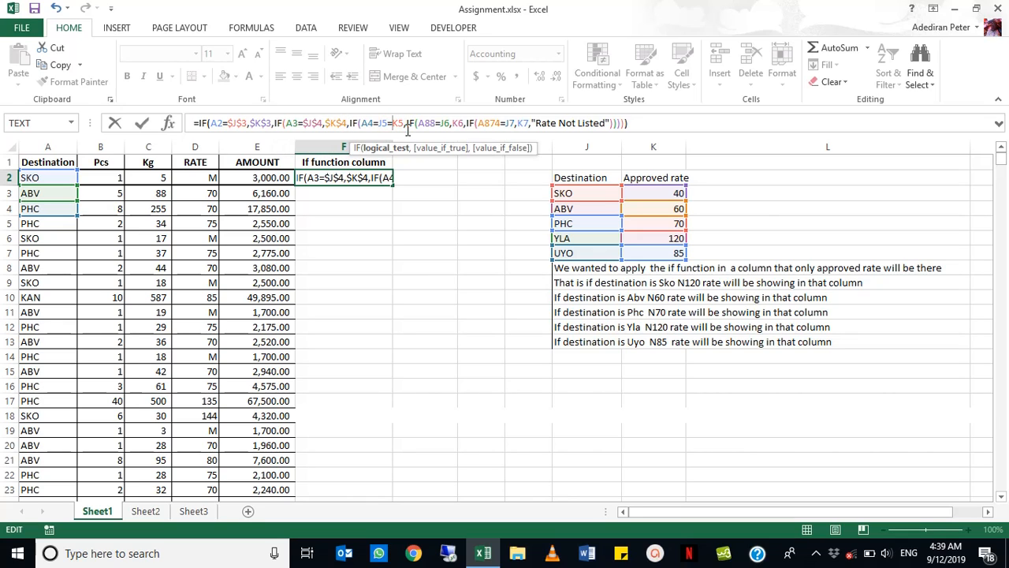
pyautogui.press('BackSpace')
pyautogui.write('.')
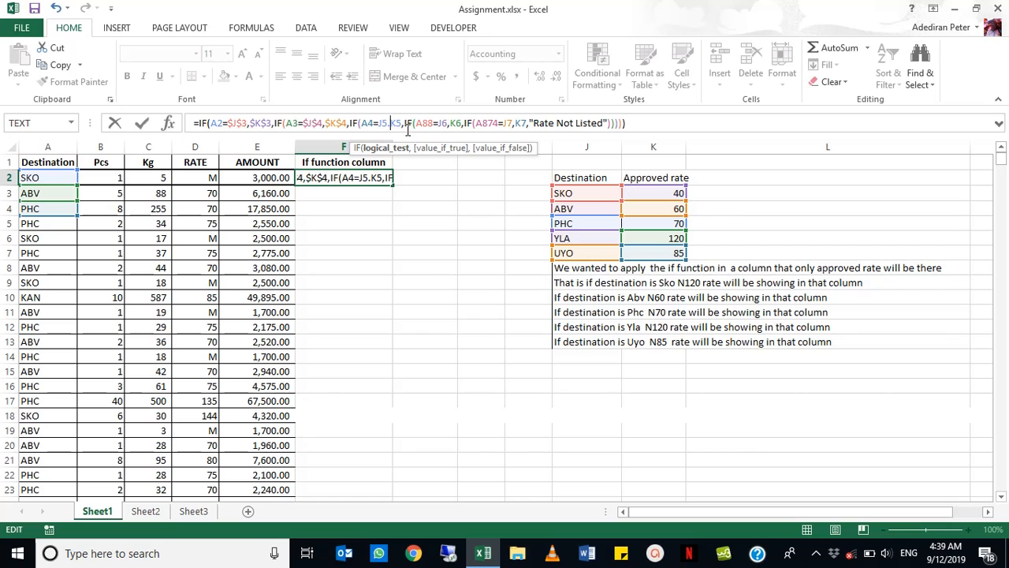
pyautogui.press('BackSpace')
pyautogui.write(',')
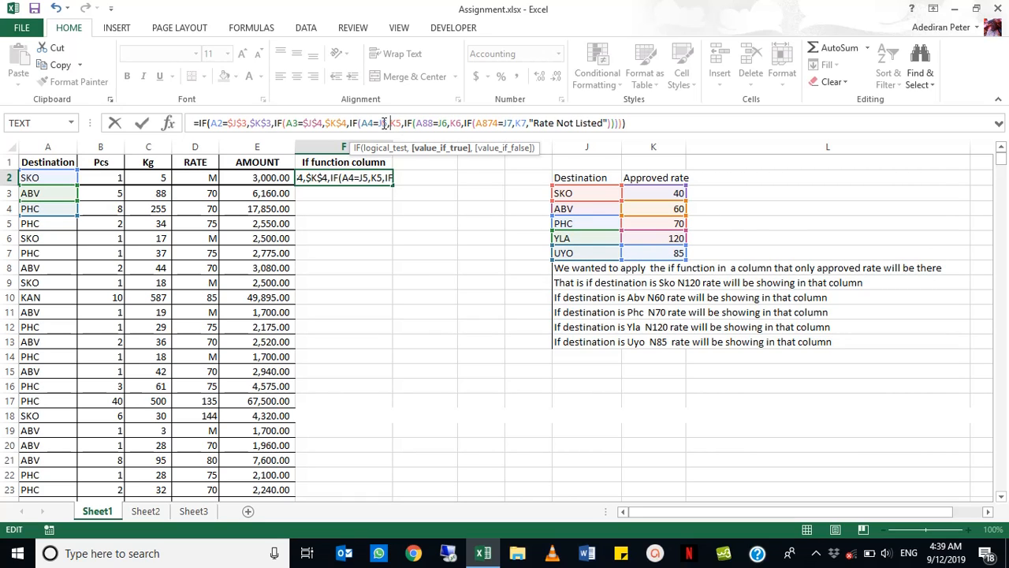
# Make the PHC condition's references in F2's formula absolute, as $J$5 and $K$5
pyautogui.click(384, 123)
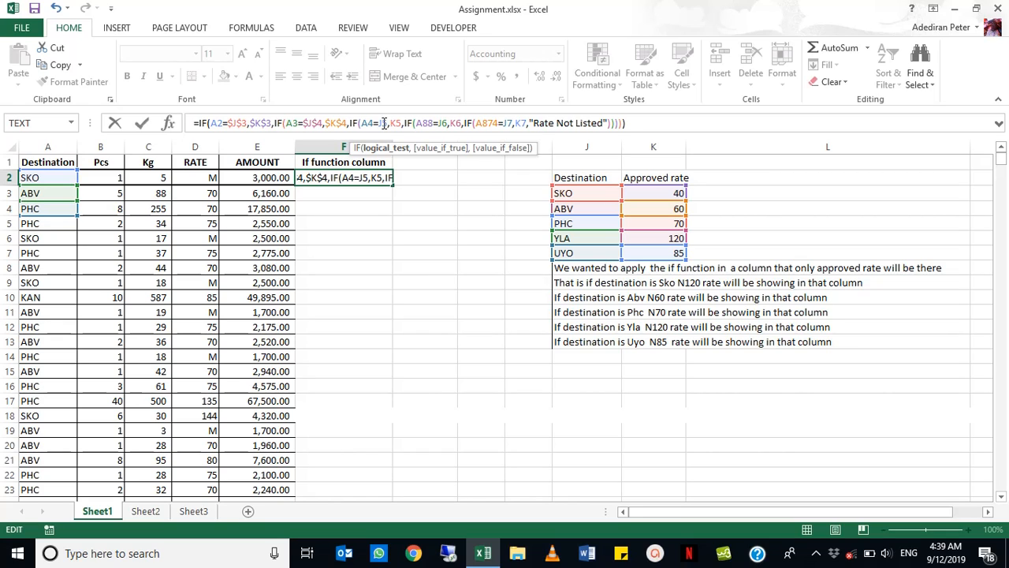
pyautogui.press('F4')
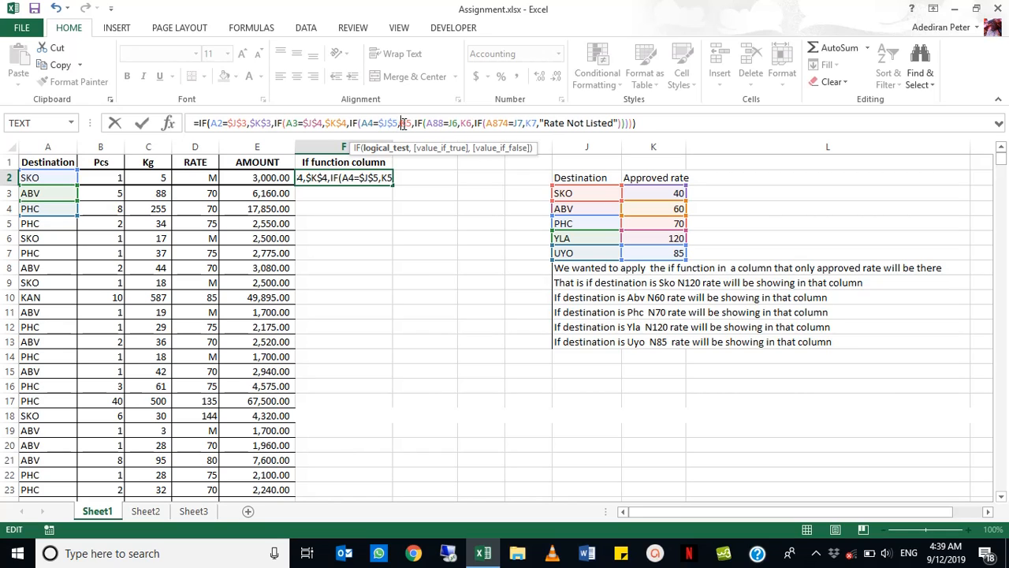
pyautogui.click(405, 123)
pyautogui.press('F4')
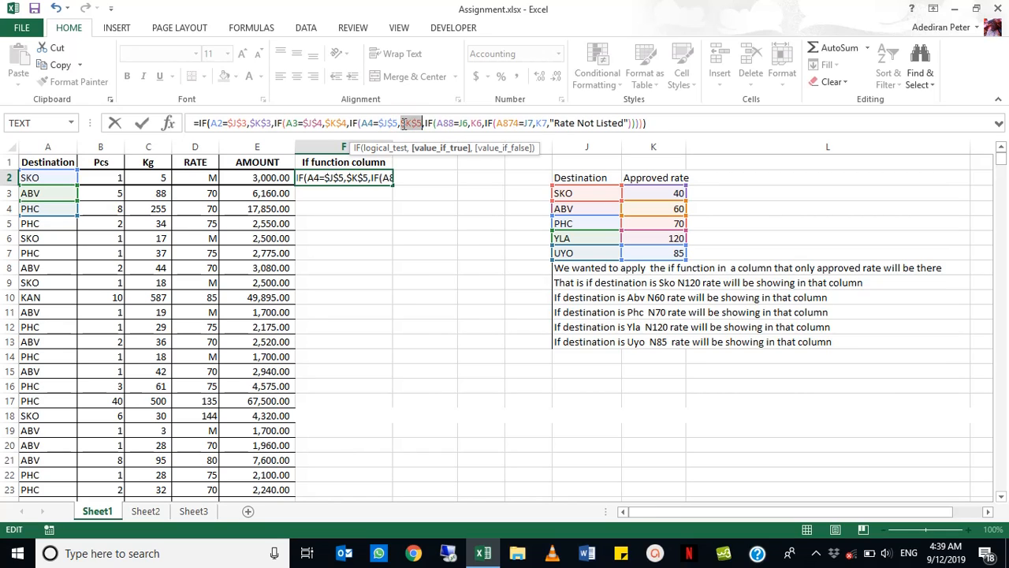
# Make the J6, K6, J7 and K7 references in F2's formula absolute, as $J$6, $K$6, $J$7 and $K$7, and commit the formula
pyautogui.click(459, 124)
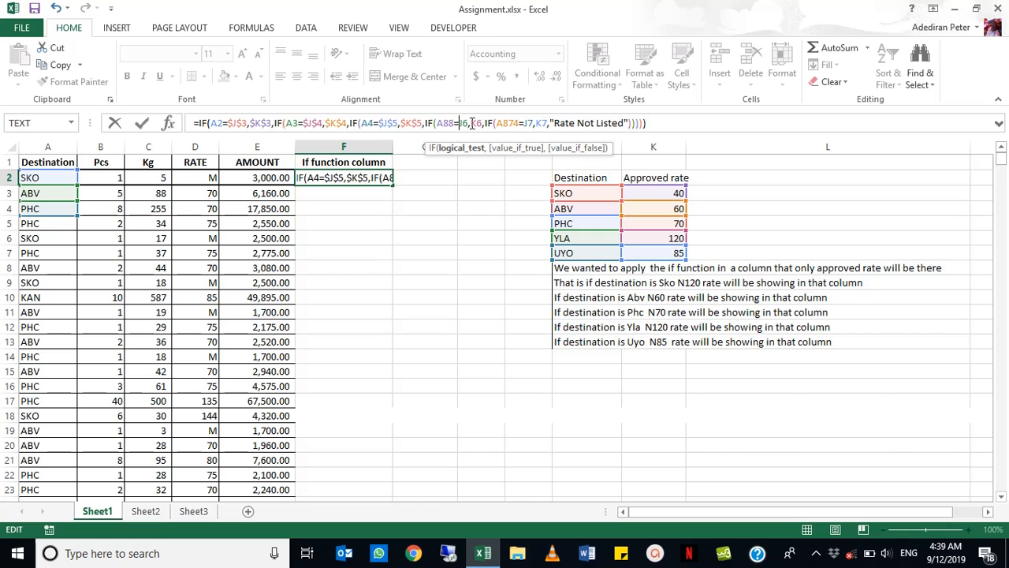
pyautogui.press('F4')
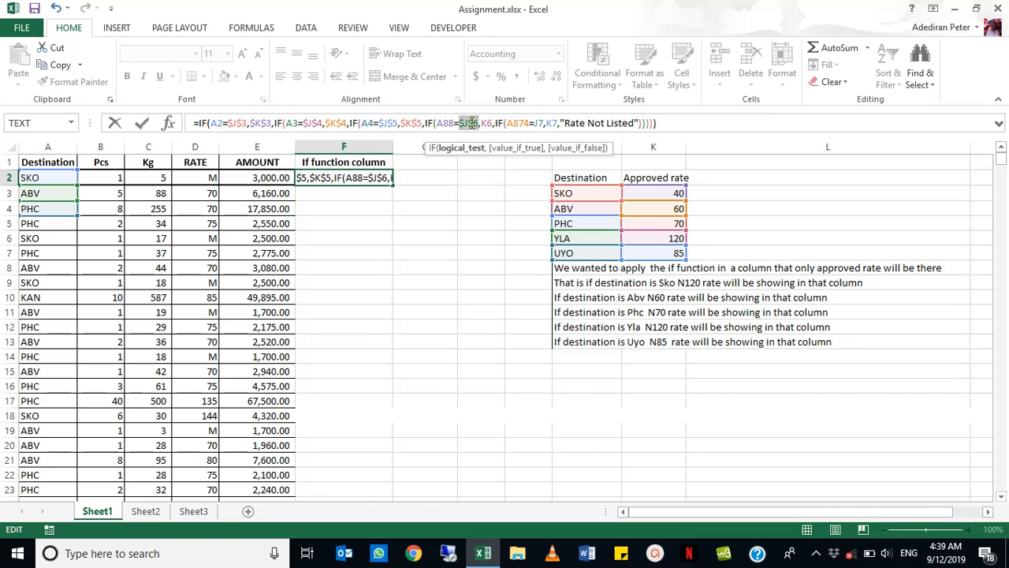
pyautogui.click(486, 123)
pyautogui.press('F4')
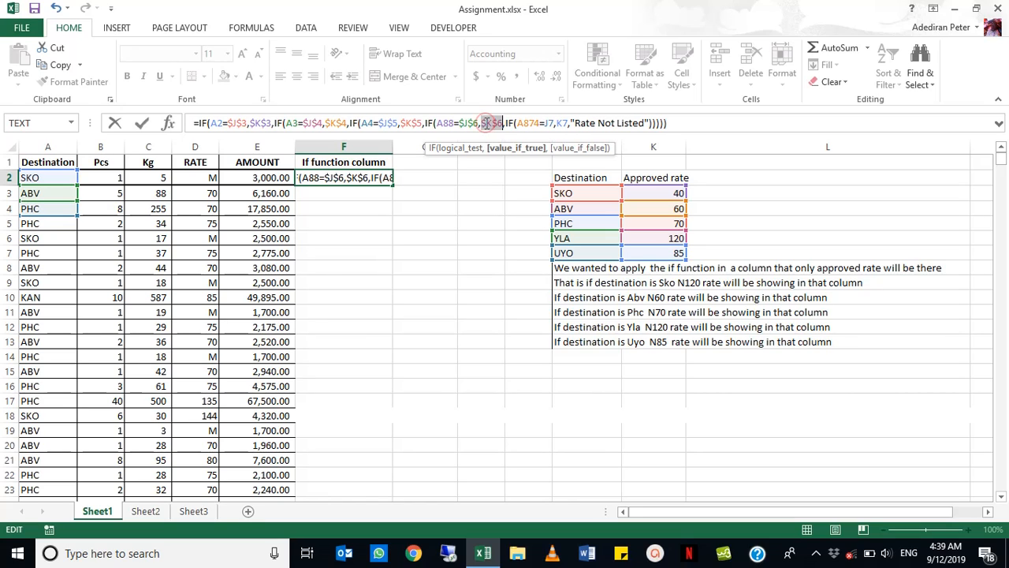
pyautogui.click(548, 123)
pyautogui.press('F4')
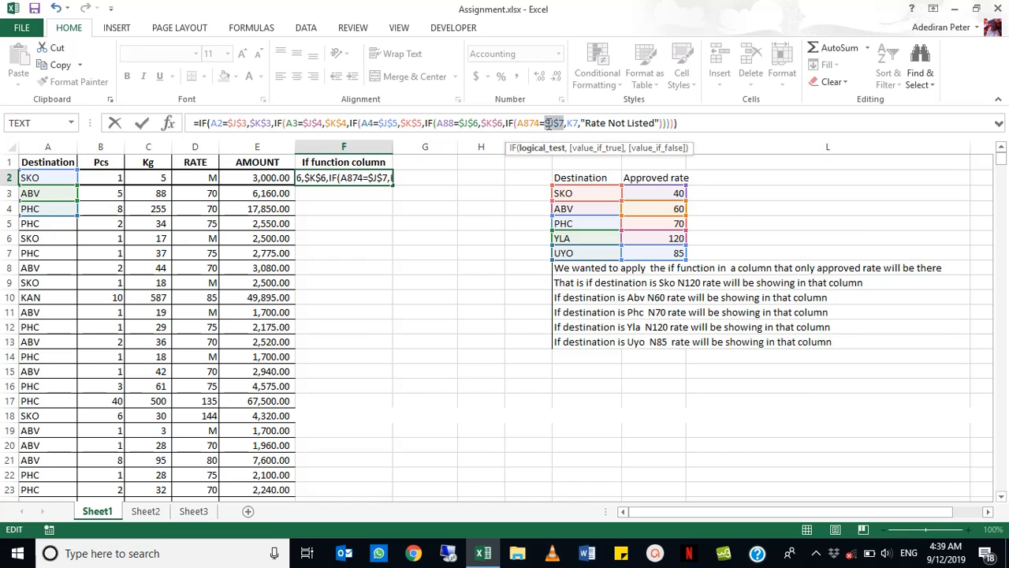
pyautogui.click(573, 123)
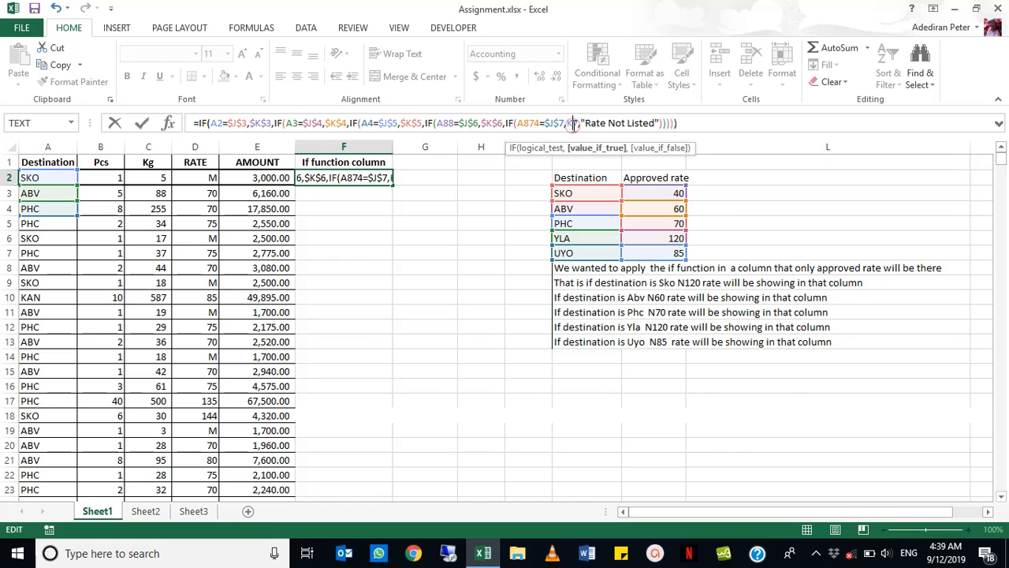
pyautogui.press('F4')
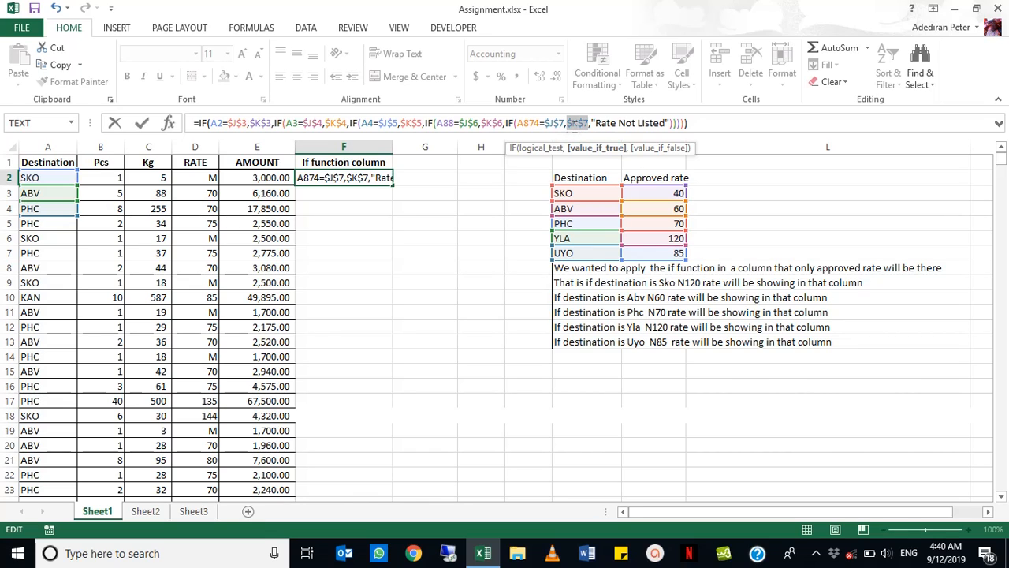
pyautogui.click(262, 123)
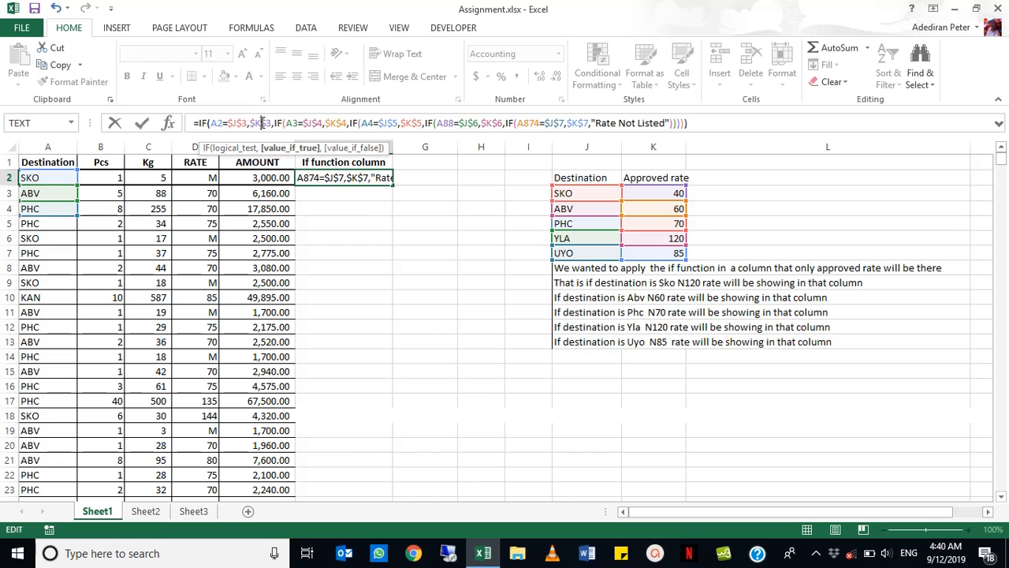
pyautogui.press('Return')
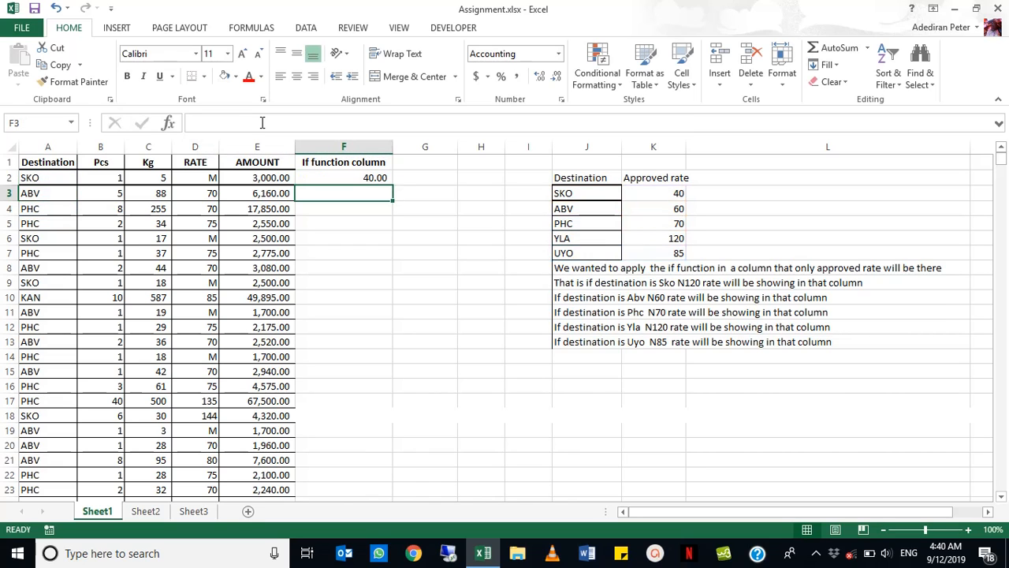
# Fill F2's formula down the If function column and check the copied formulas in several rows
pyautogui.click(330, 177)
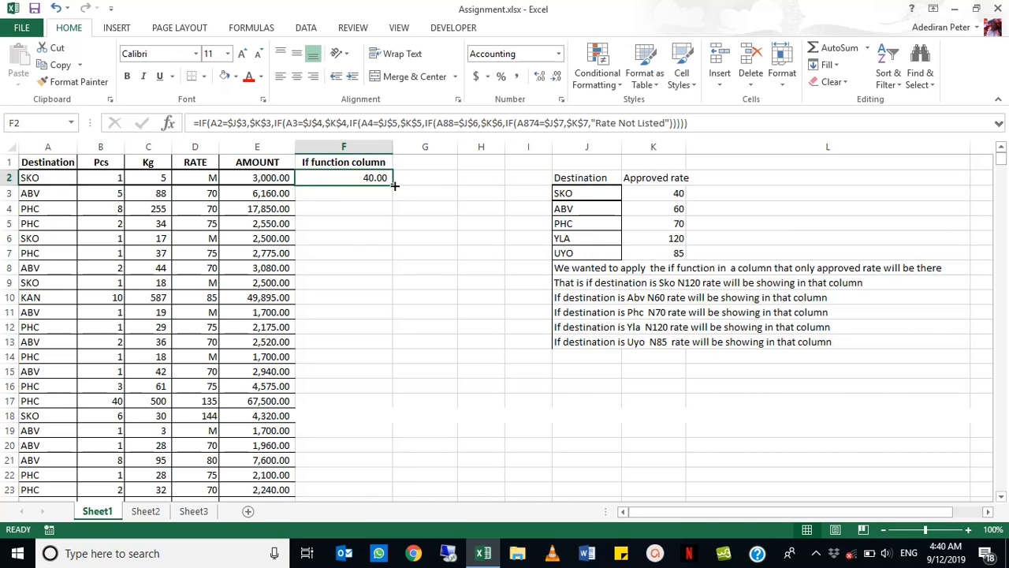
pyautogui.doubleClick(394, 185)
pyautogui.click(365, 253)
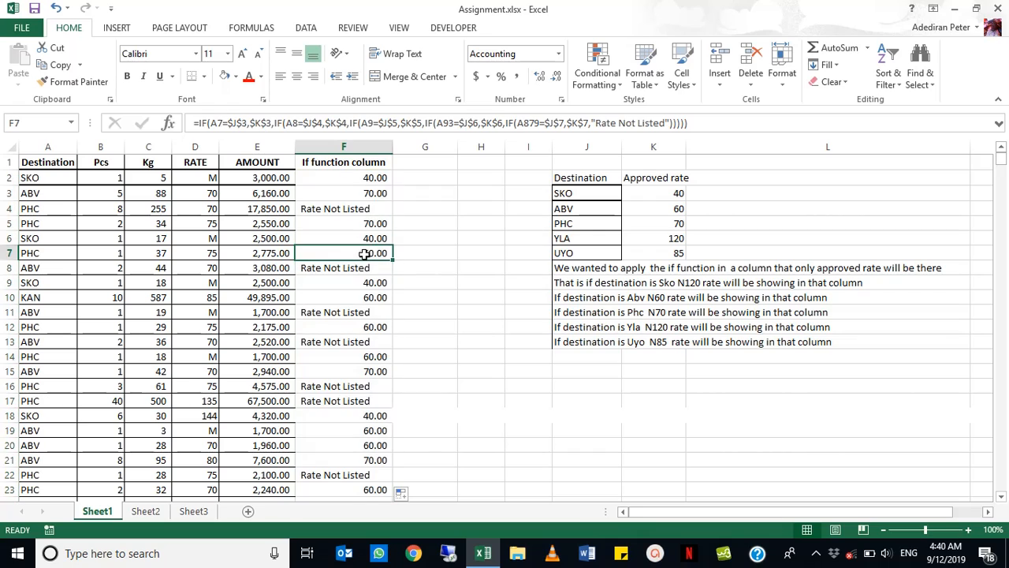
pyautogui.click(355, 314)
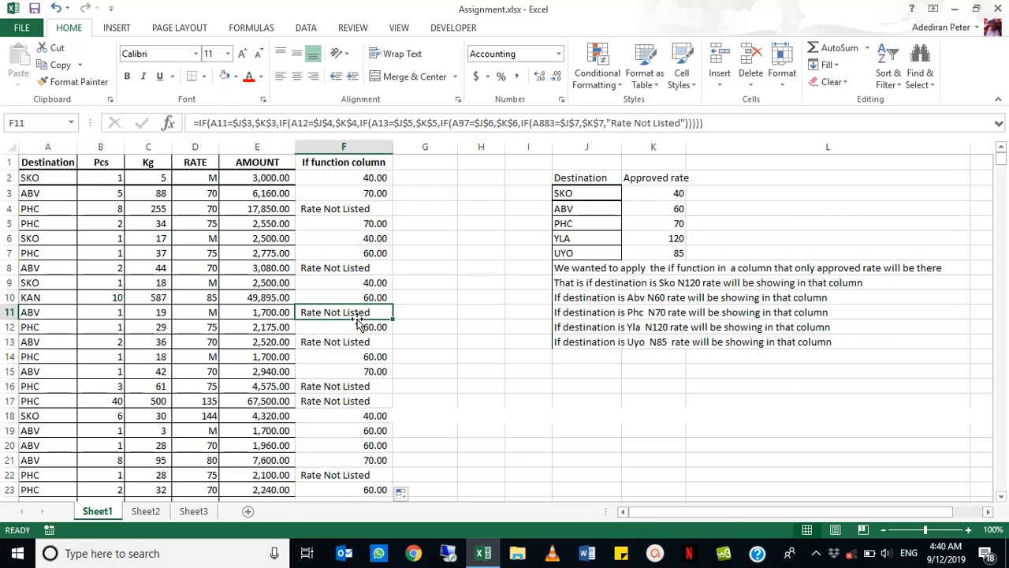
pyautogui.click(353, 226)
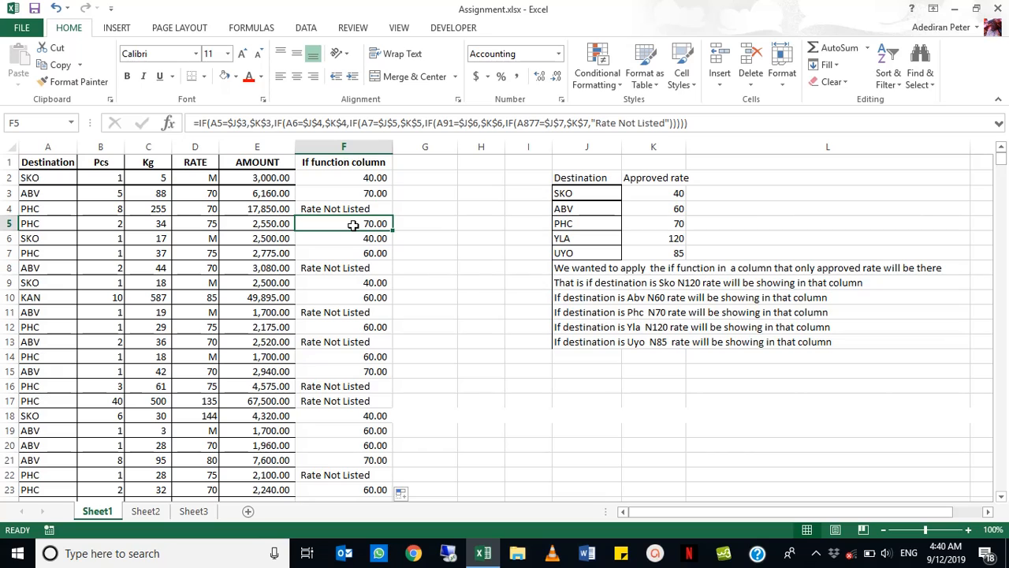
pyautogui.click(354, 210)
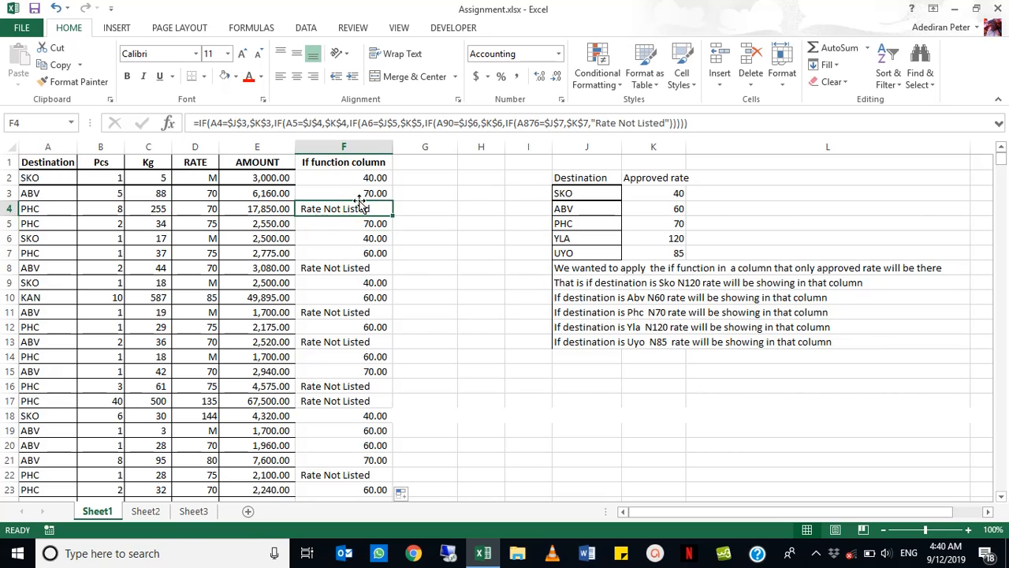
pyautogui.click(373, 193)
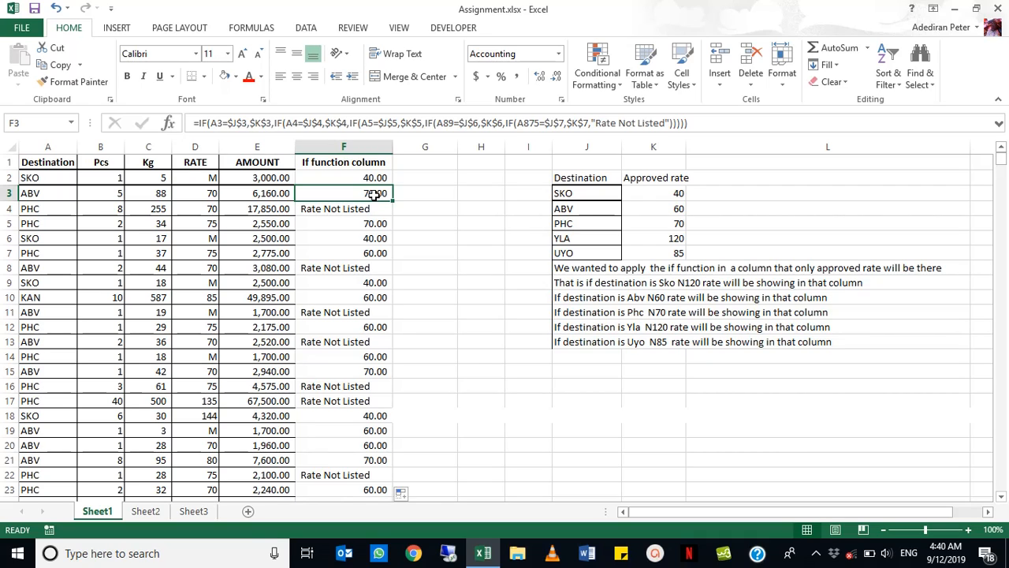
# Change the cell tested in the ABV and PHC conditions of F2's formula to A2
pyautogui.click(352, 177)
pyautogui.doubleClick(353, 177)
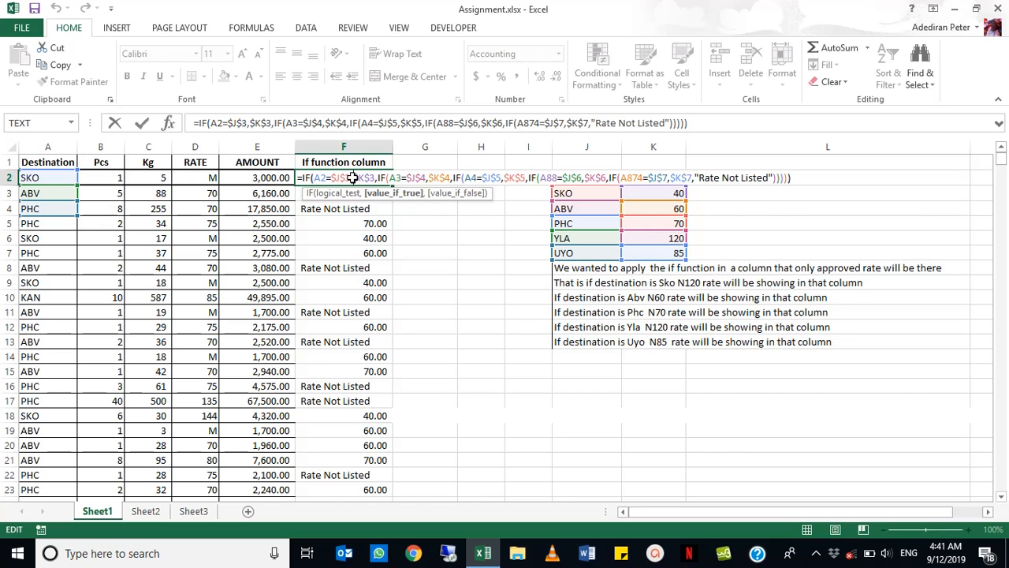
pyautogui.click(223, 124)
pyautogui.click(299, 124)
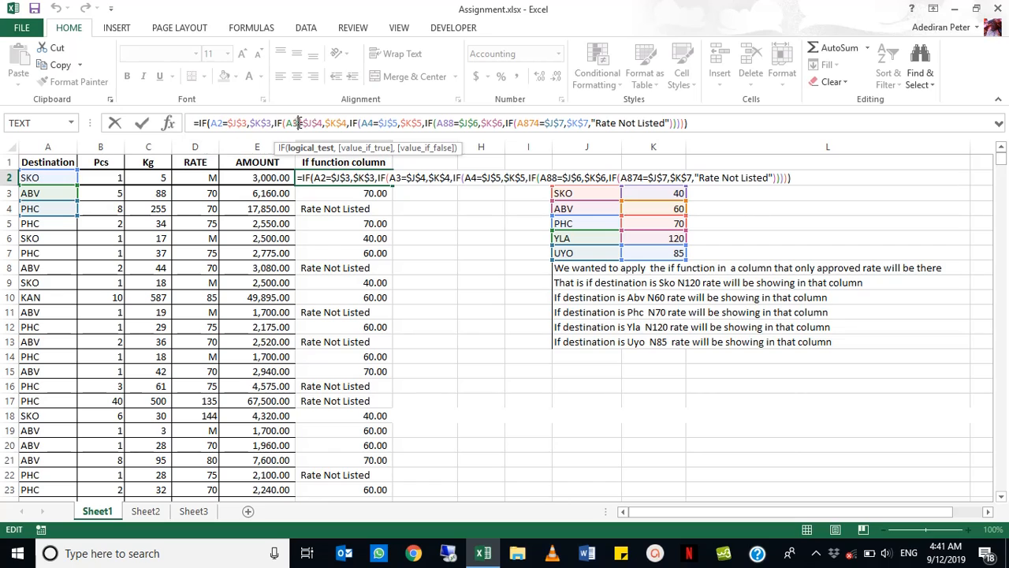
pyautogui.press('BackSpace')
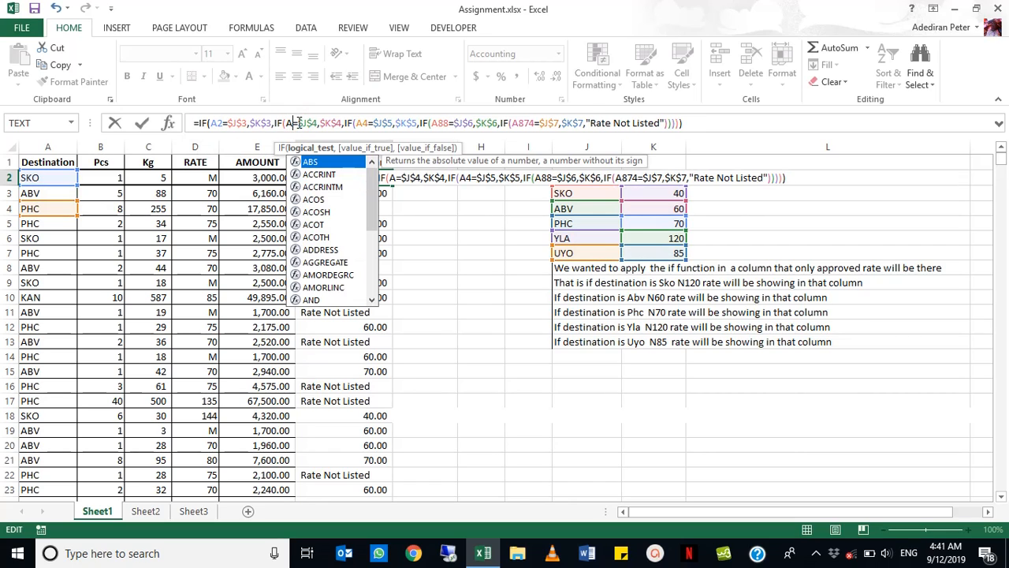
pyautogui.write('2')
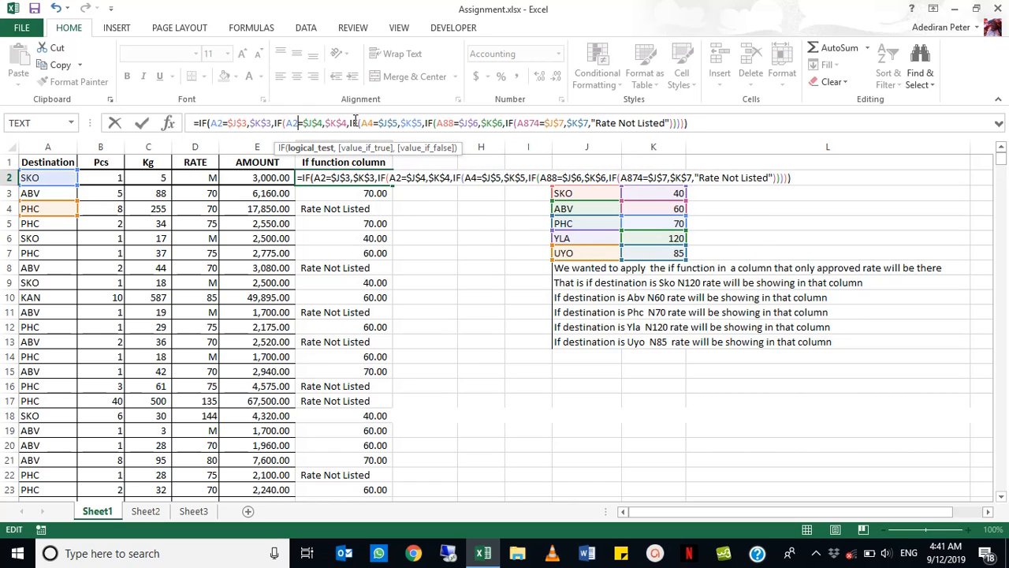
pyautogui.click(370, 123)
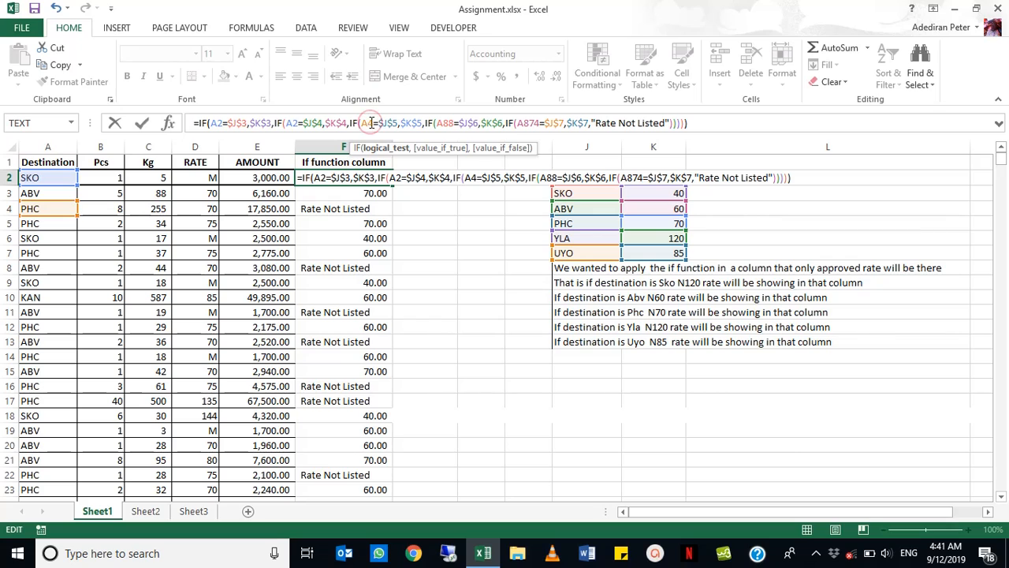
pyautogui.press('BackSpace')
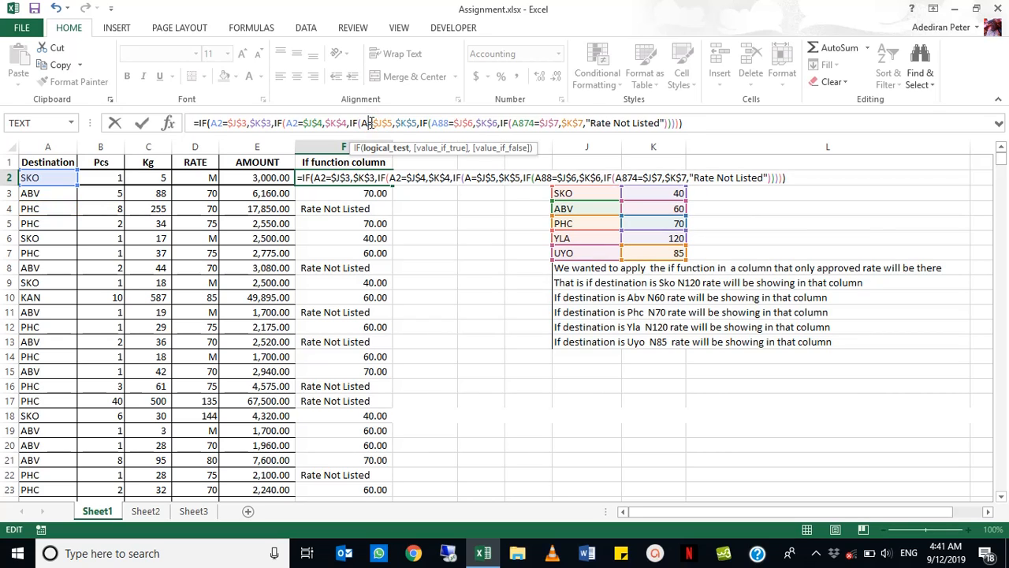
pyautogui.write('2')
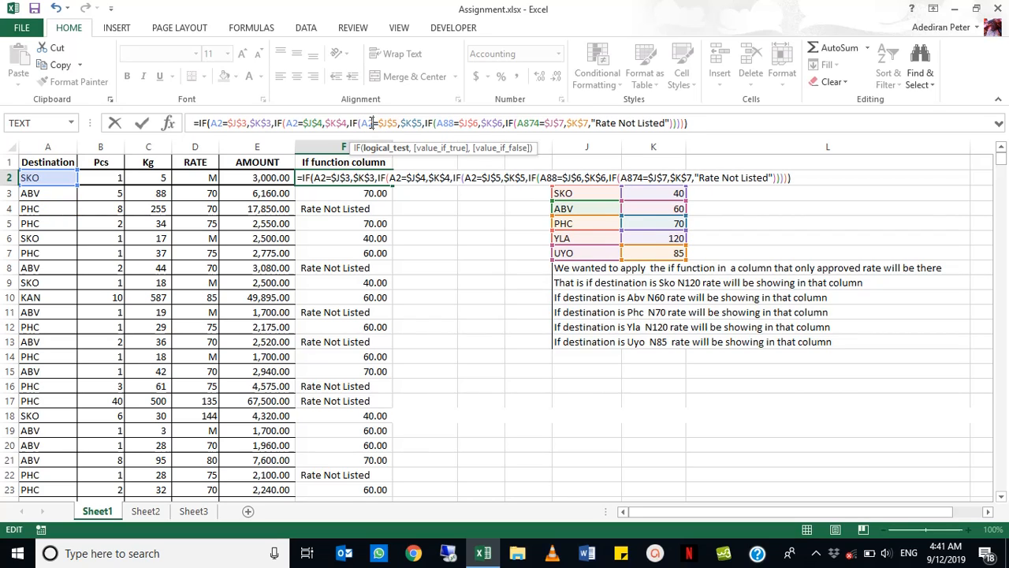
# Change the cell tested in the last two conditions of F2's formula, against $J$6 and $J$7, to A2 and commit the formula
pyautogui.click(454, 122)
pyautogui.press('BackSpace')
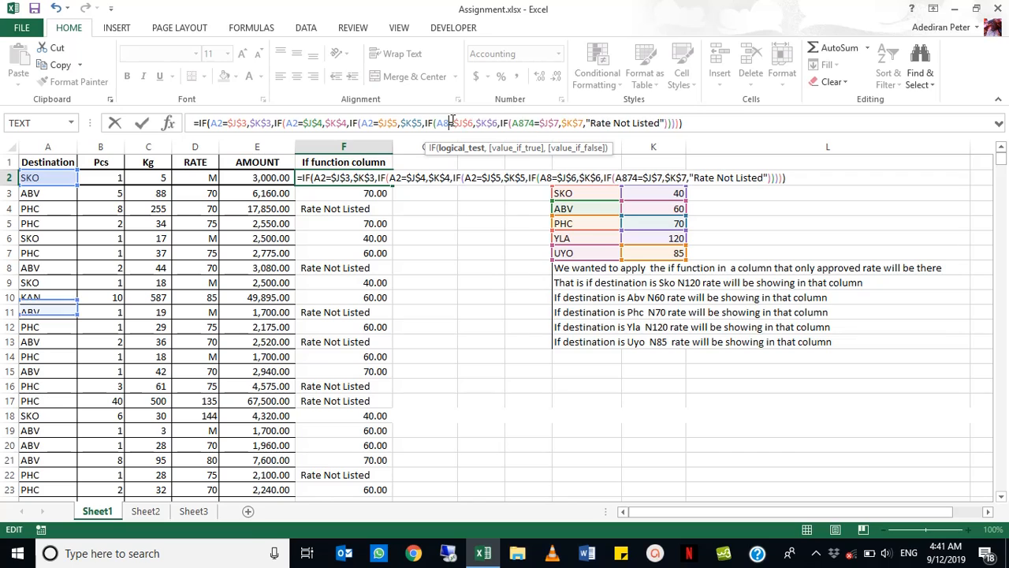
pyautogui.press('BackSpace')
pyautogui.write('2')
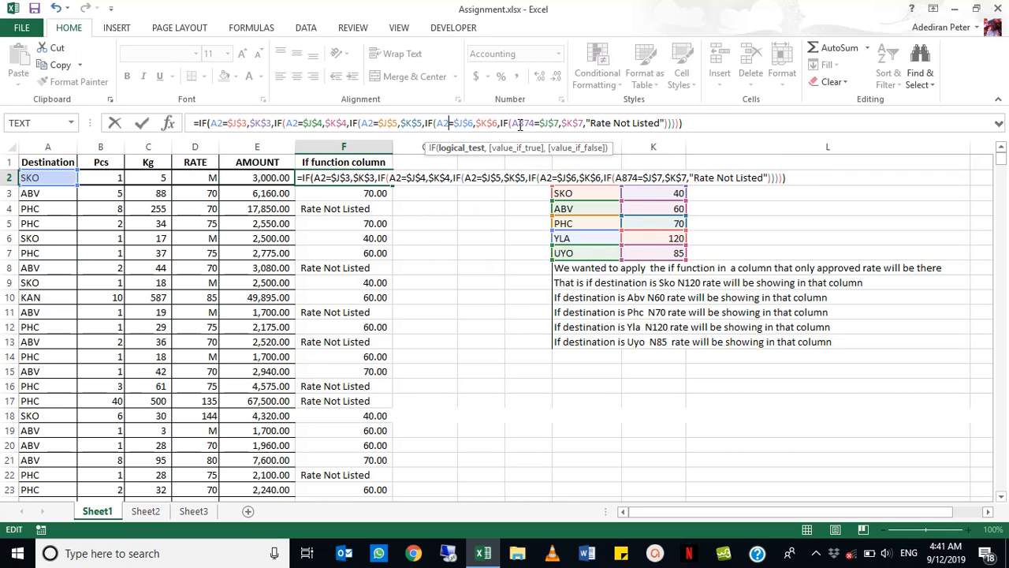
pyautogui.click(532, 123)
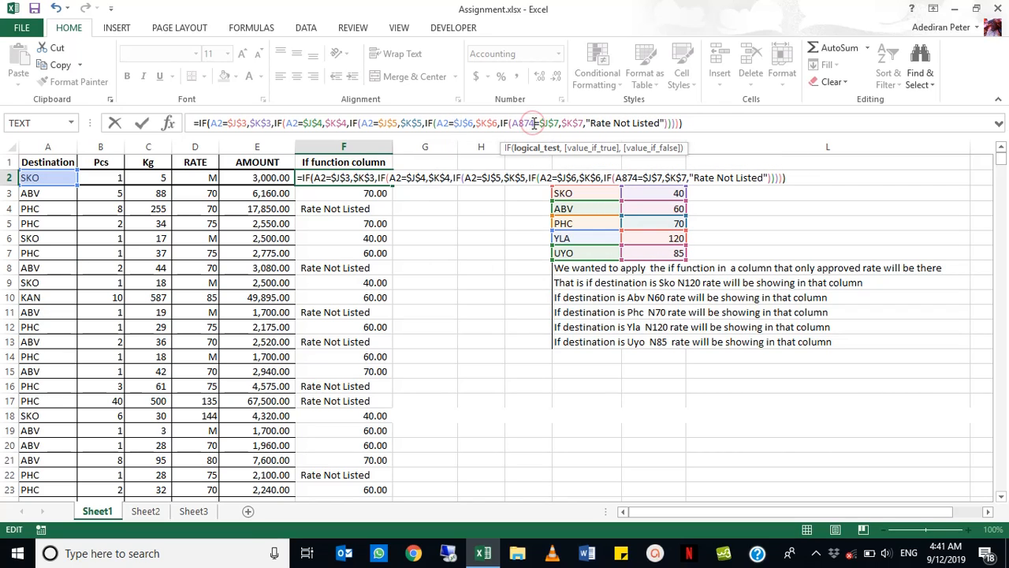
pyautogui.press('BackSpace')
pyautogui.press('BackSpace')
pyautogui.press('BackSpace')
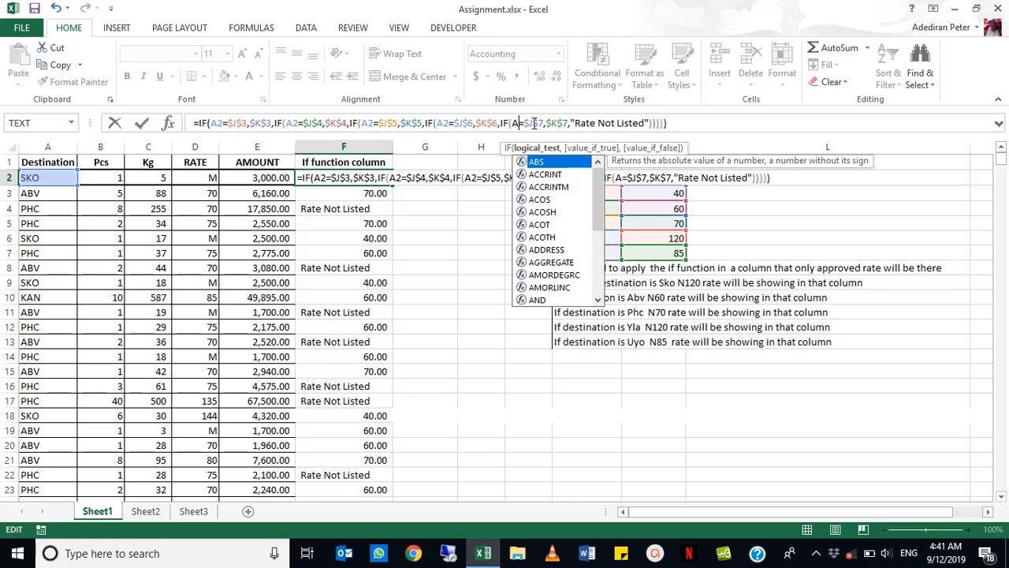
pyautogui.write('2')
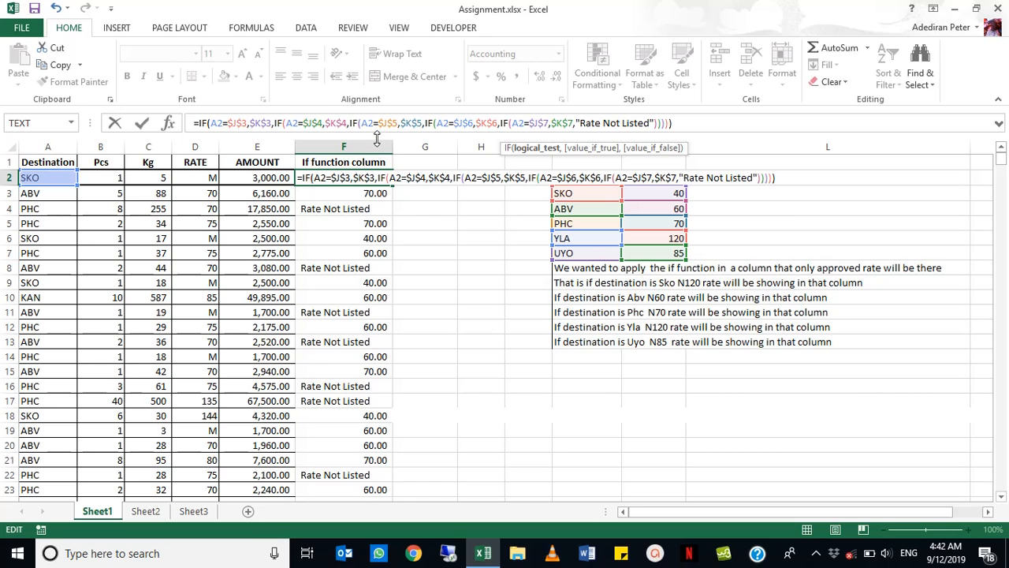
pyautogui.press('Return')
# Fill the corrected F2 formula down the whole If function column and check the copy in F5
pyautogui.click(367, 177)
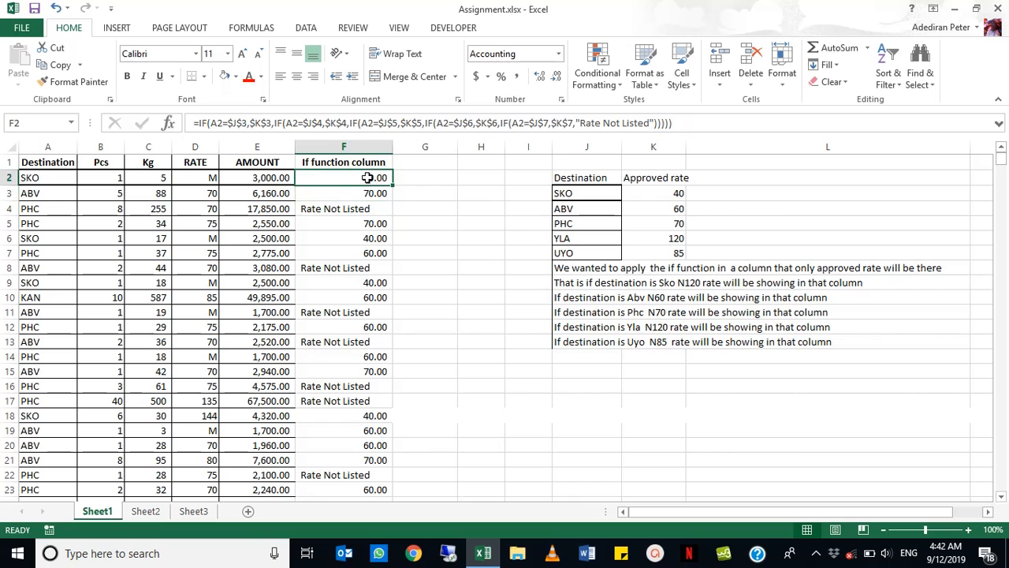
pyautogui.doubleClick(392, 185)
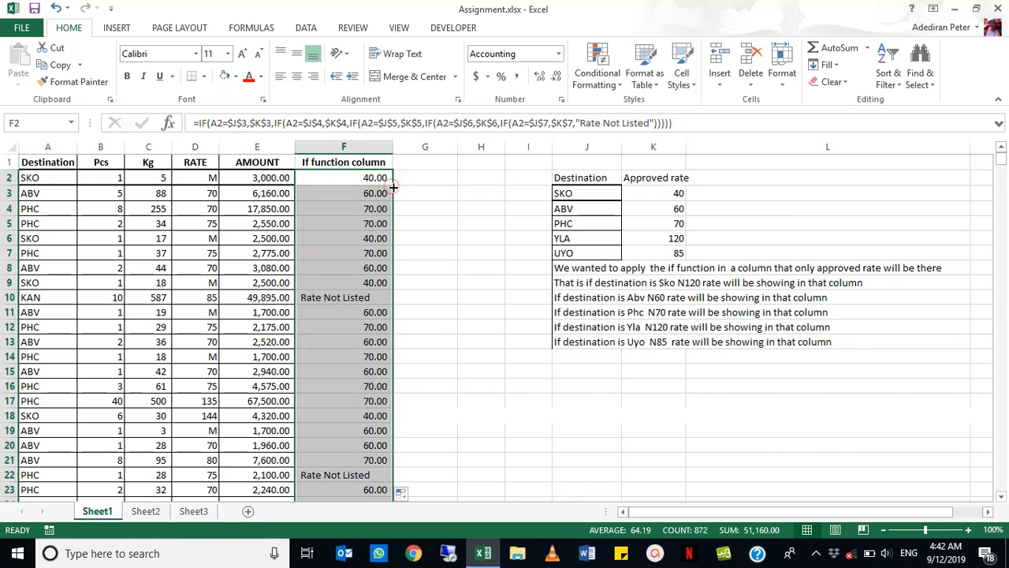
pyautogui.click(373, 223)
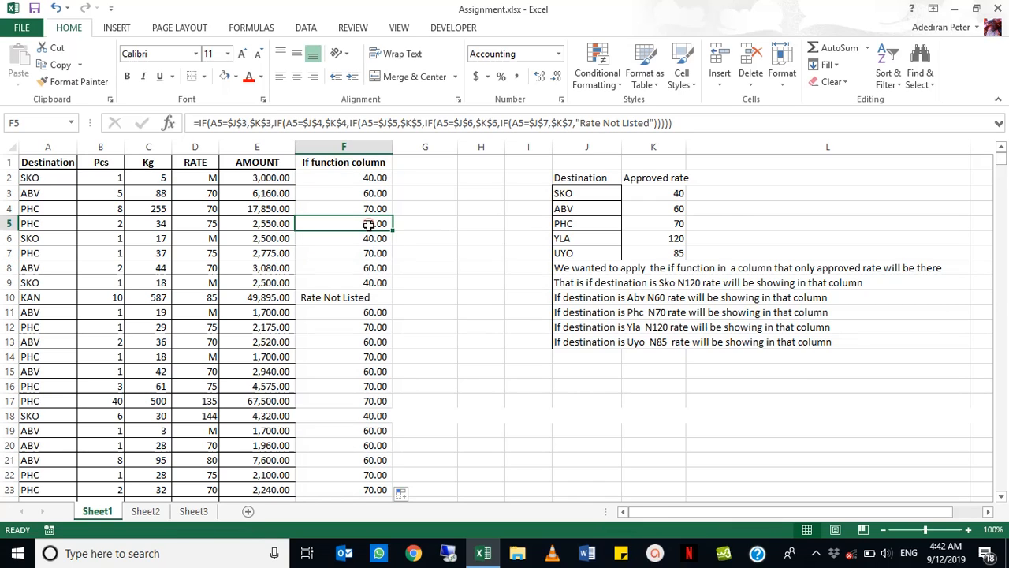
# Replace the destination in J7 of the rate table with KAN and check the KAN row's formula in F10
pyautogui.click(52, 312)
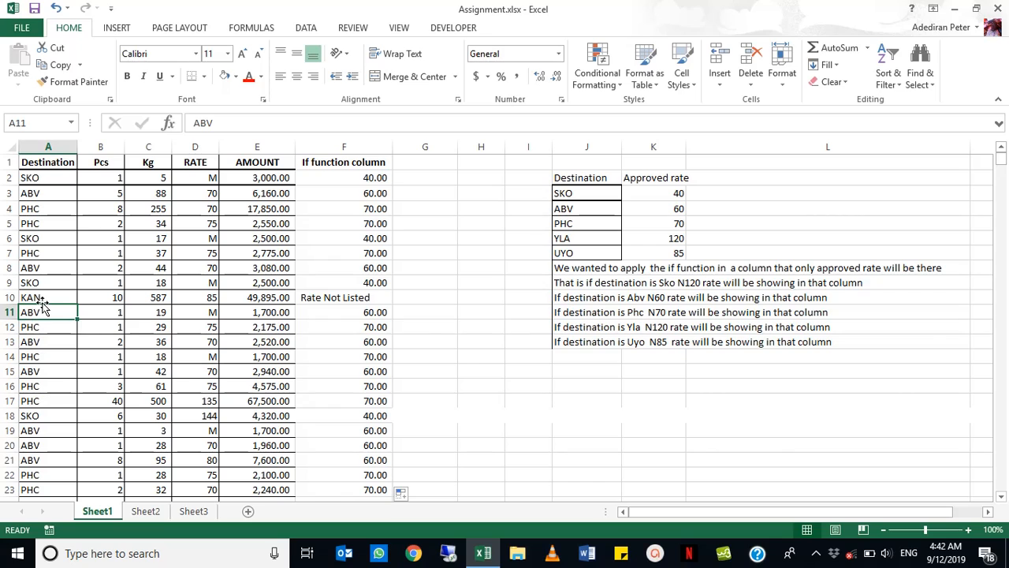
pyautogui.click(41, 301)
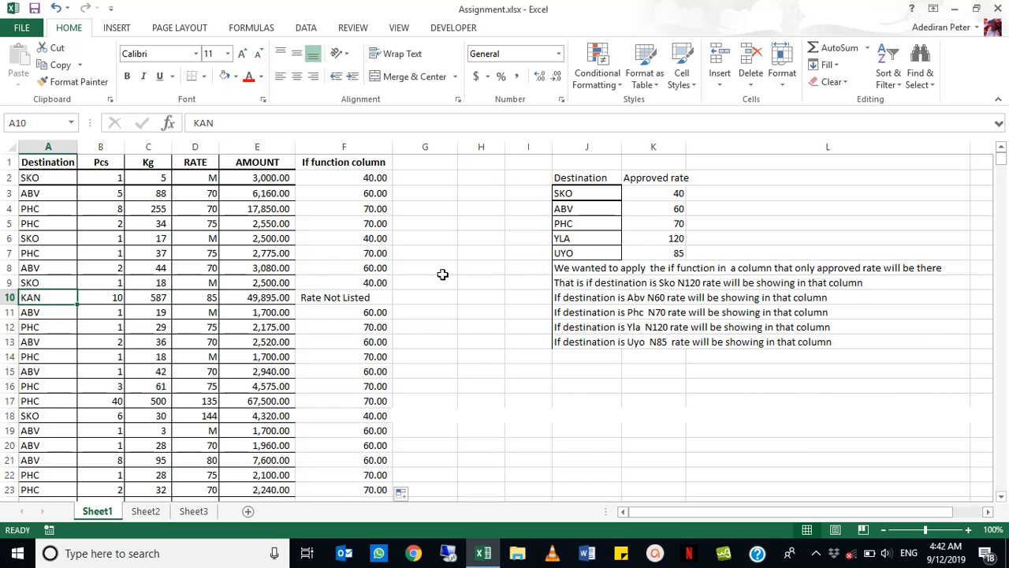
pyautogui.click(571, 253)
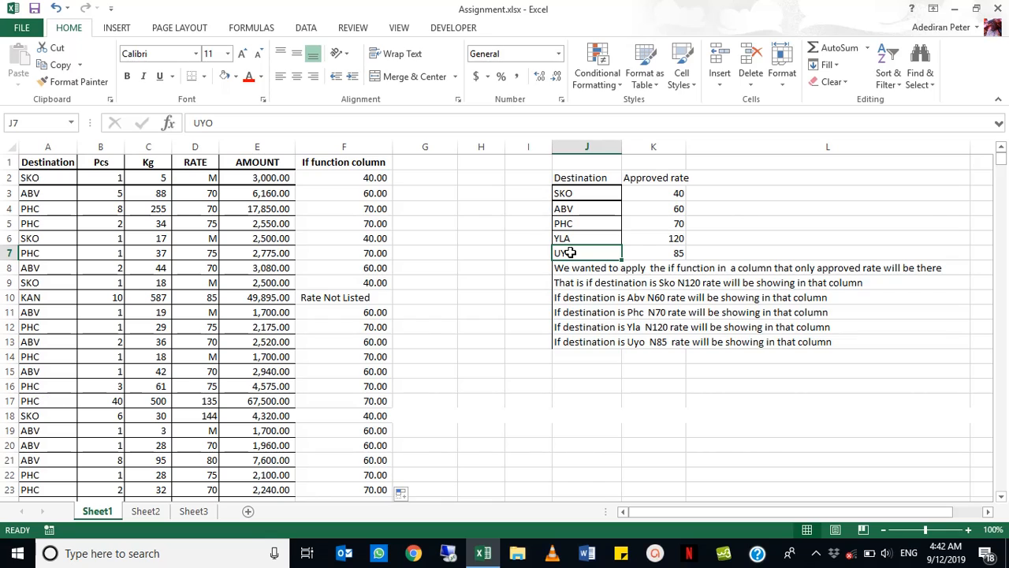
pyautogui.write('K')
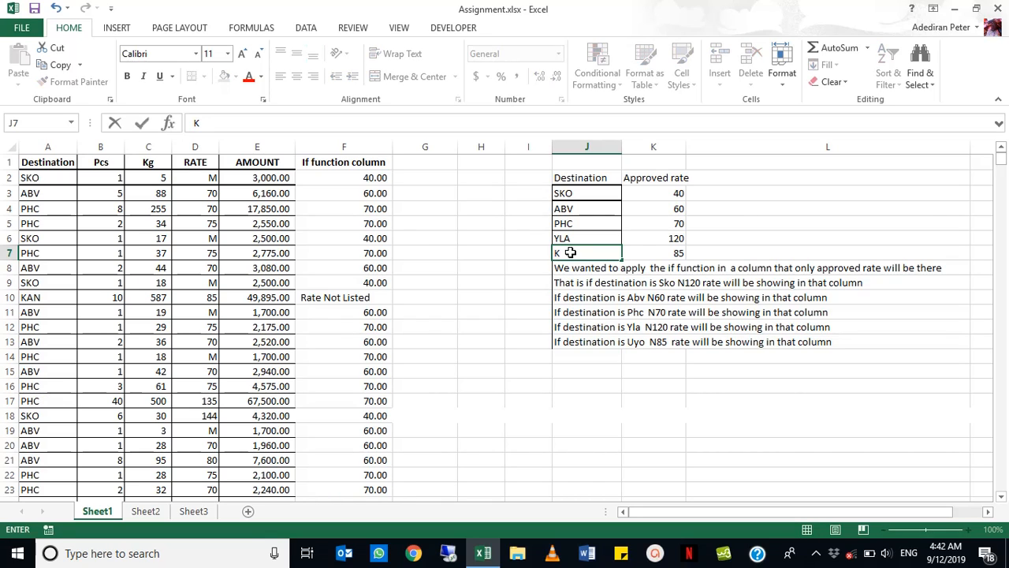
pyautogui.write('AN')
pyautogui.press('Return')
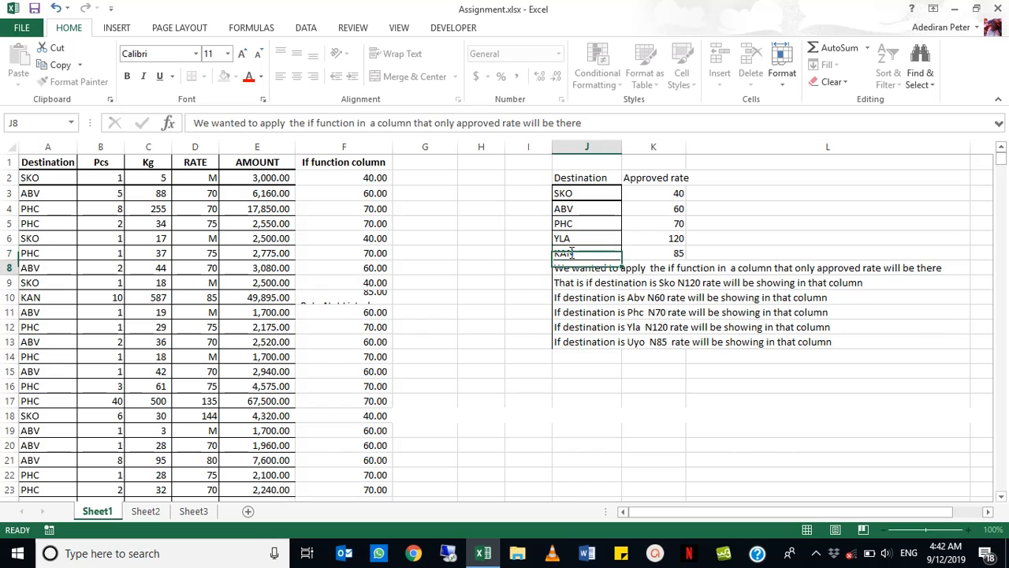
pyautogui.click(370, 300)
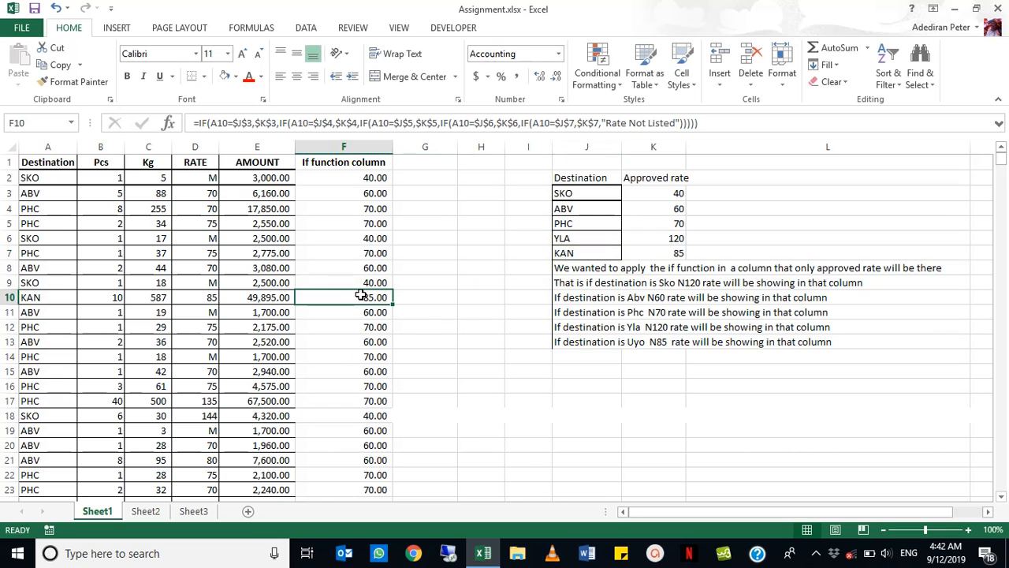
# Check the destinations and approved rates in the J3:K7 table against the If function column's results and formulas in F12 and F9
pyautogui.click(651, 251)
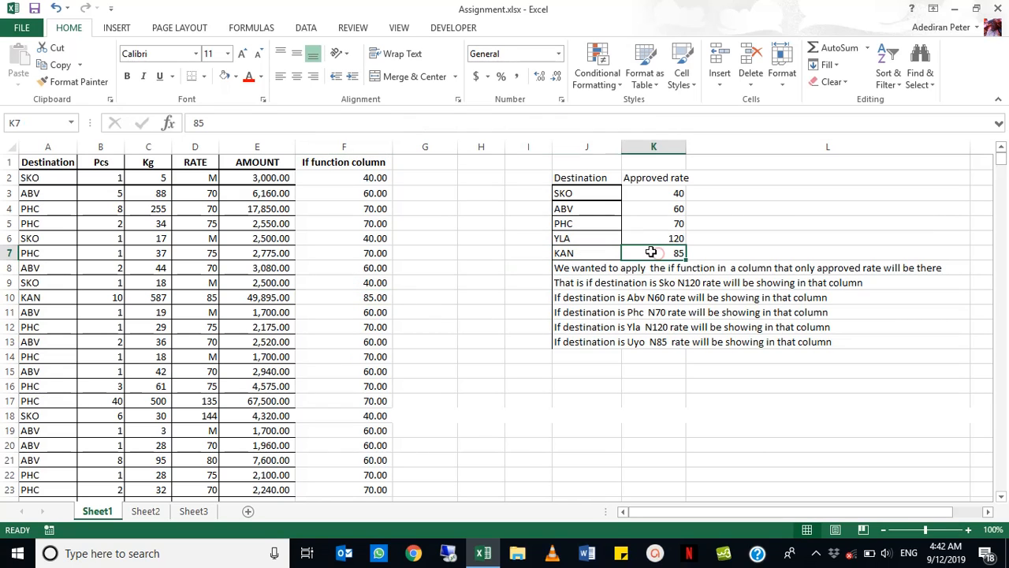
pyautogui.click(587, 196)
pyautogui.click(577, 222)
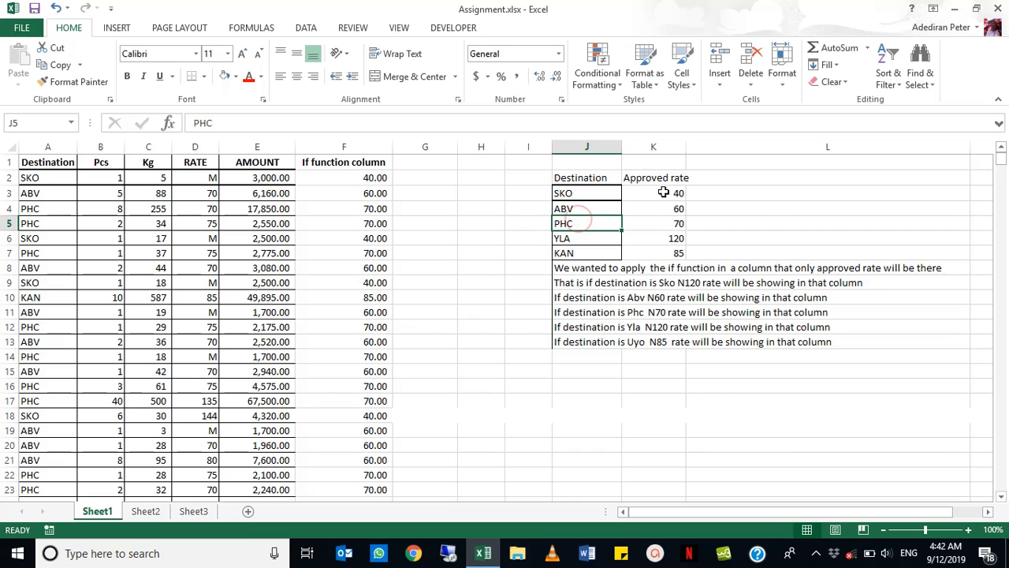
pyautogui.click(664, 194)
pyautogui.click(586, 208)
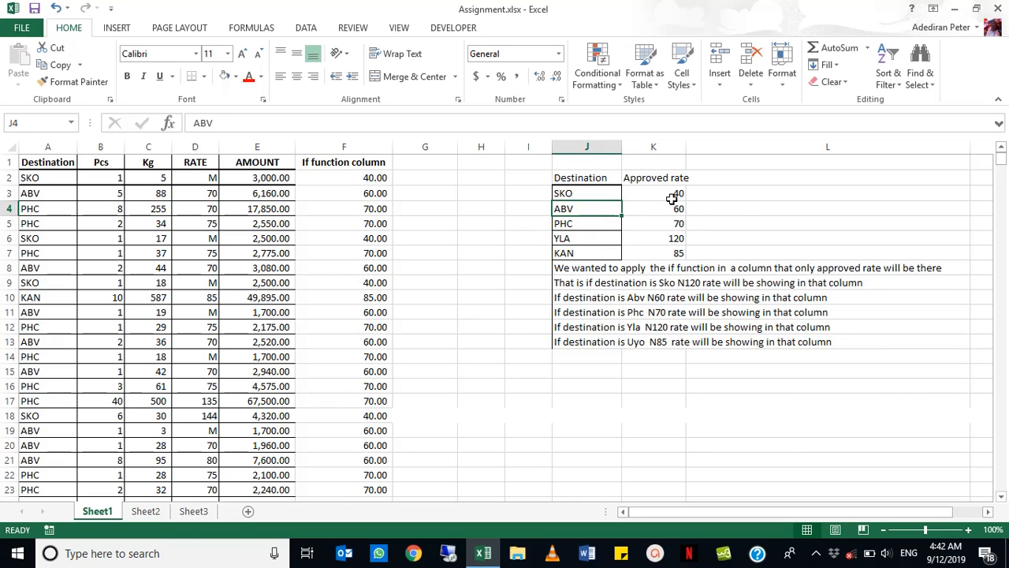
pyautogui.click(334, 330)
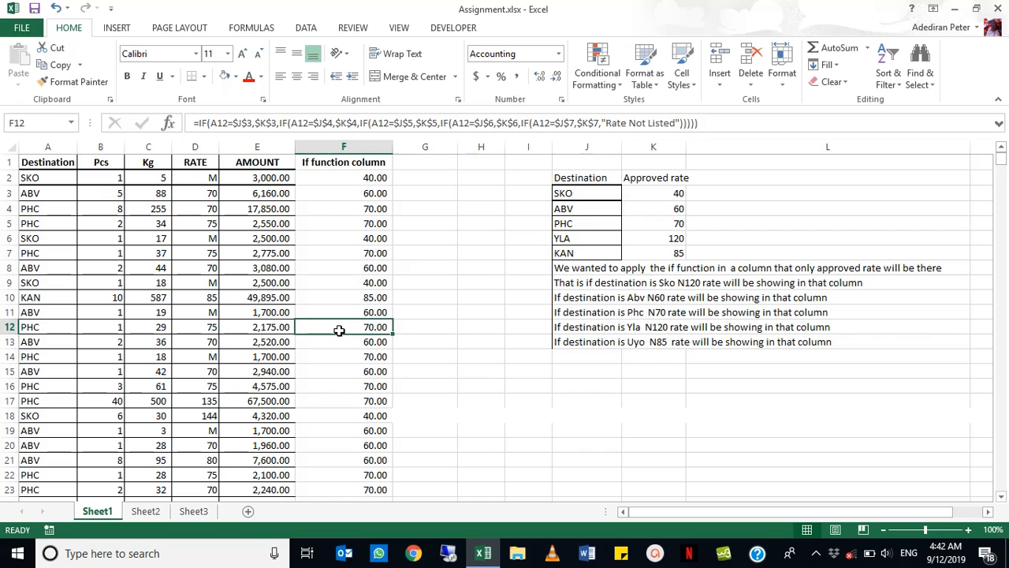
pyautogui.click(349, 279)
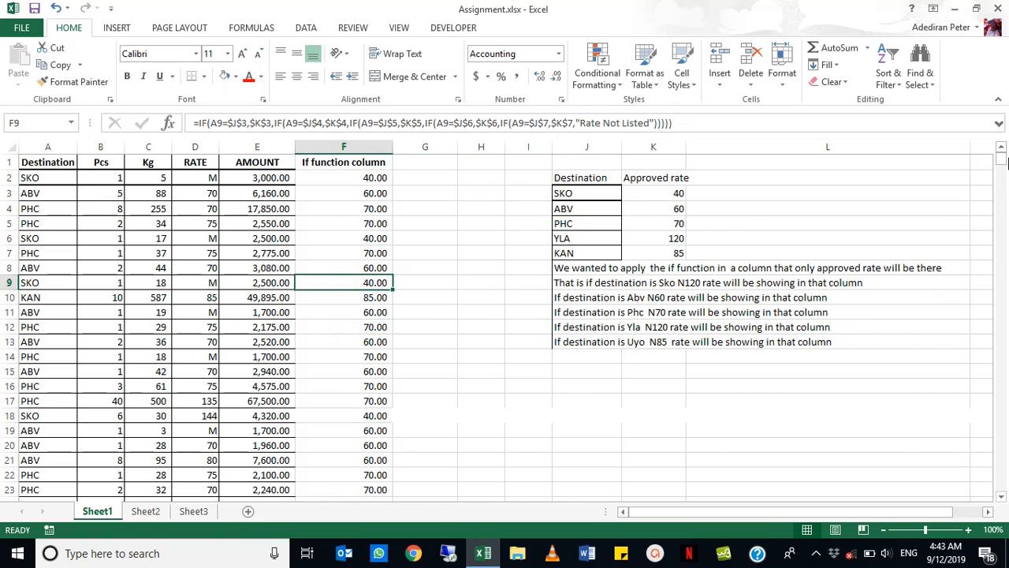
# Examine the If function results for destinations outside the rate table in F72, F81 and F91, and return to the sheet's first rows
pyautogui.moveTo(1004, 157); pyautogui.dragTo(1004, 187)
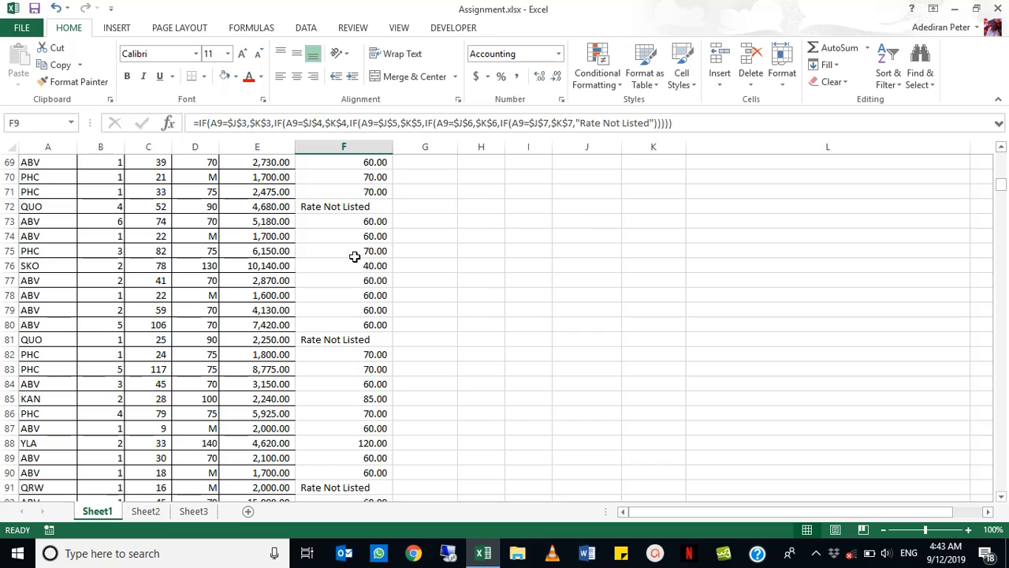
pyautogui.click(326, 208)
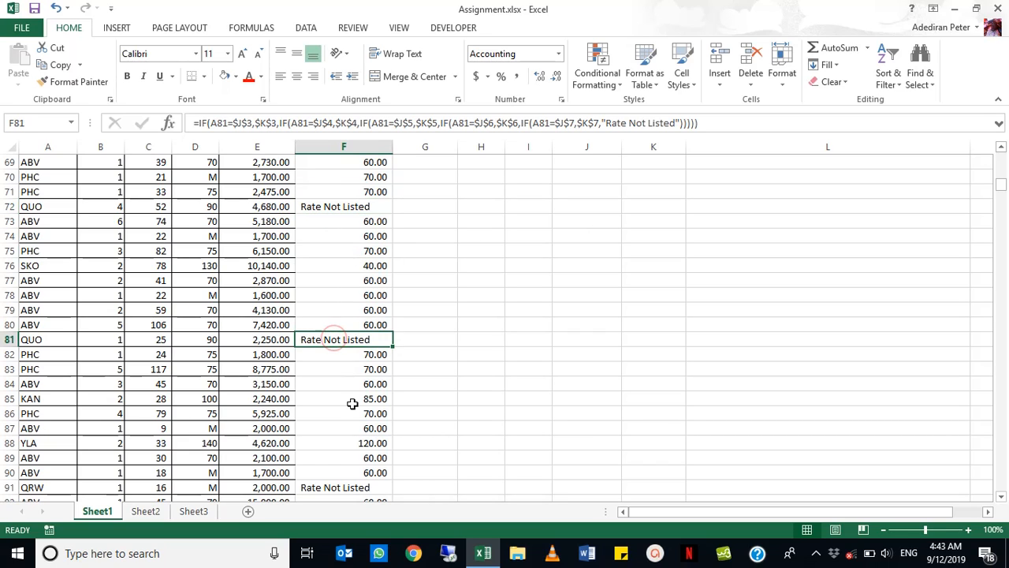
pyautogui.click(335, 485)
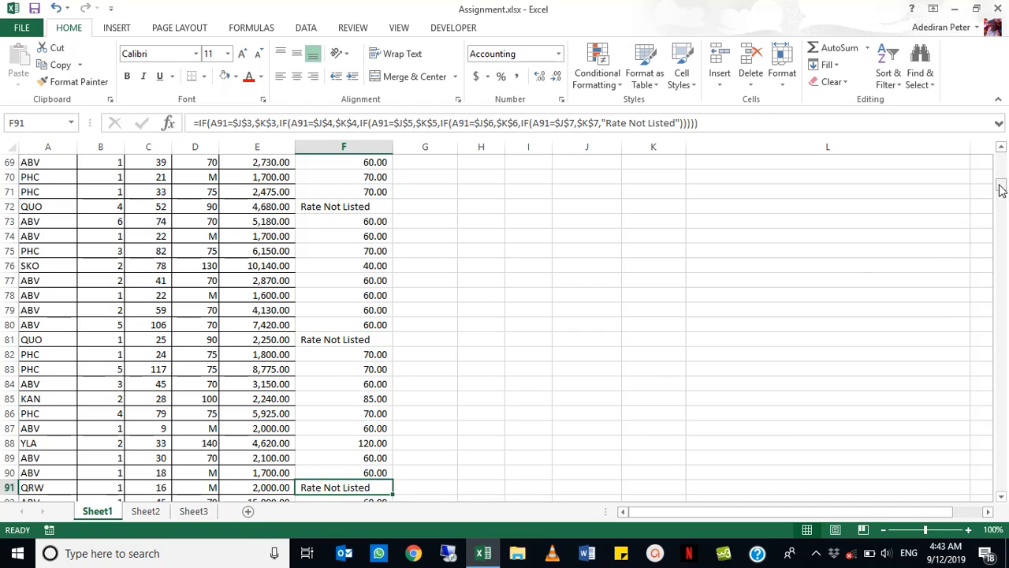
pyautogui.moveTo(999, 189); pyautogui.dragTo(1001, 160)
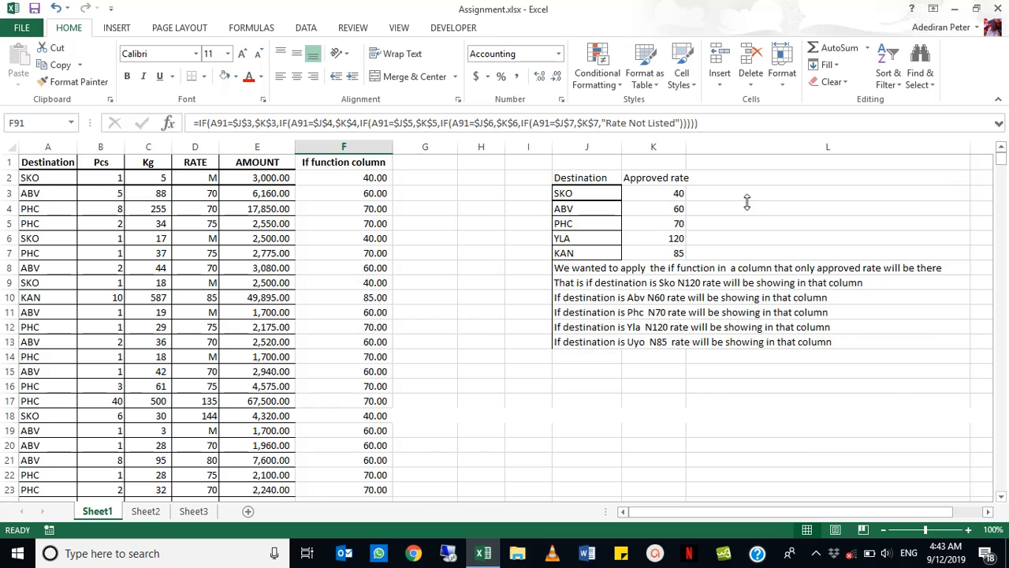
pyautogui.click(267, 329)
pyautogui.click(197, 323)
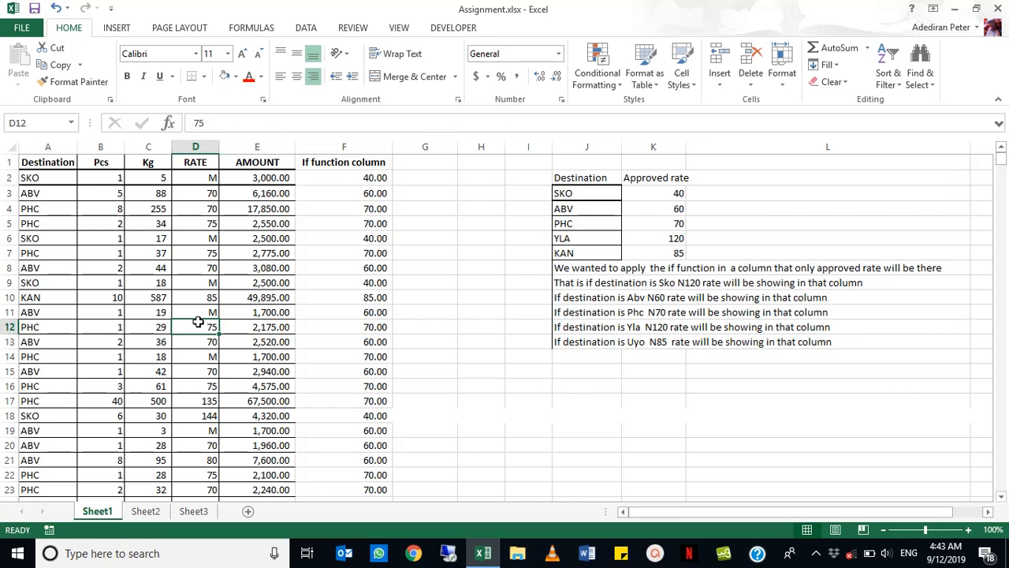